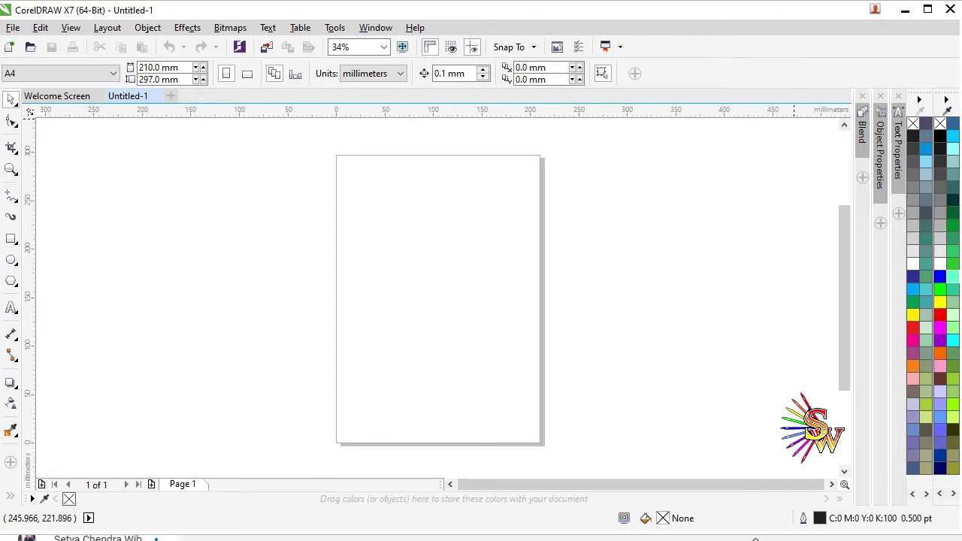
# Step: Set the document's measurement units to pixels
pyautogui.moveTo(756, 540); pyautogui.dragTo(744, 538)
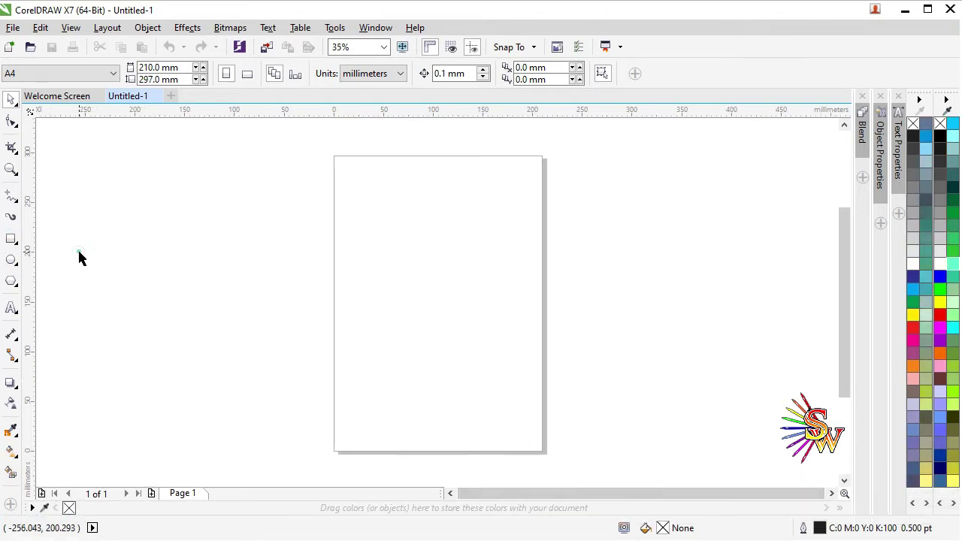
pyautogui.click(400, 73)
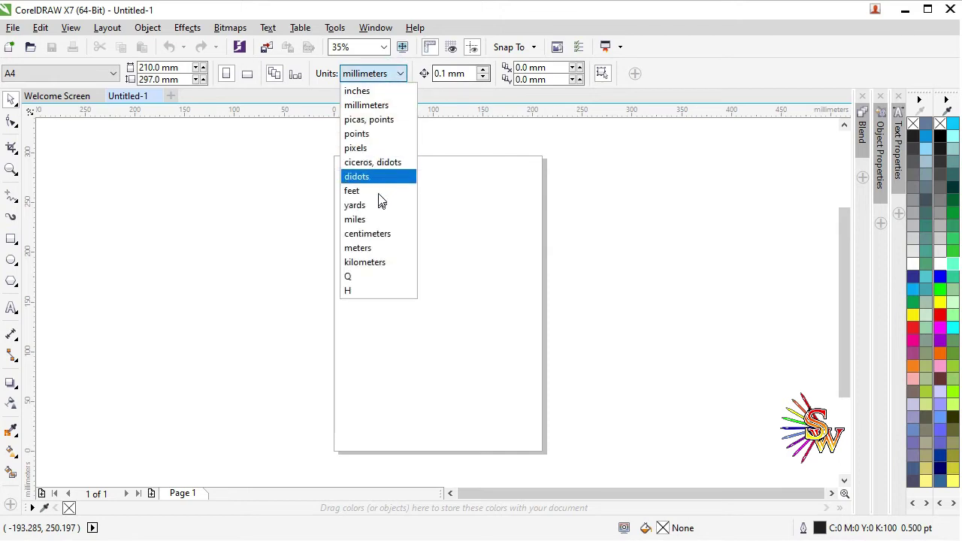
pyautogui.click(362, 148)
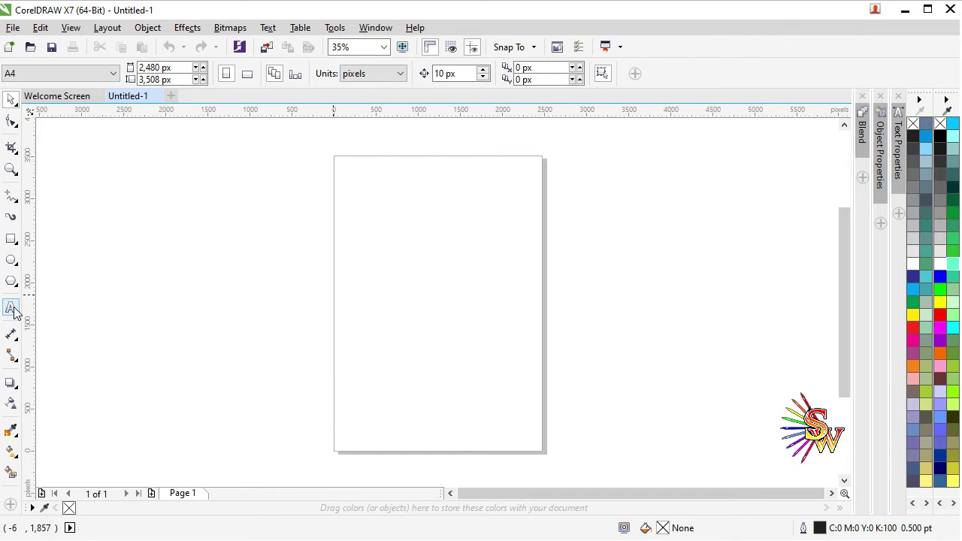
# Step: Draw a rectangle about 2,197 by 1,161 px across the upper middle of the page
pyautogui.press('F6')
pyautogui.moveTo(347, 220); pyautogui.dragTo(533, 318)
pyautogui.click(12, 99)
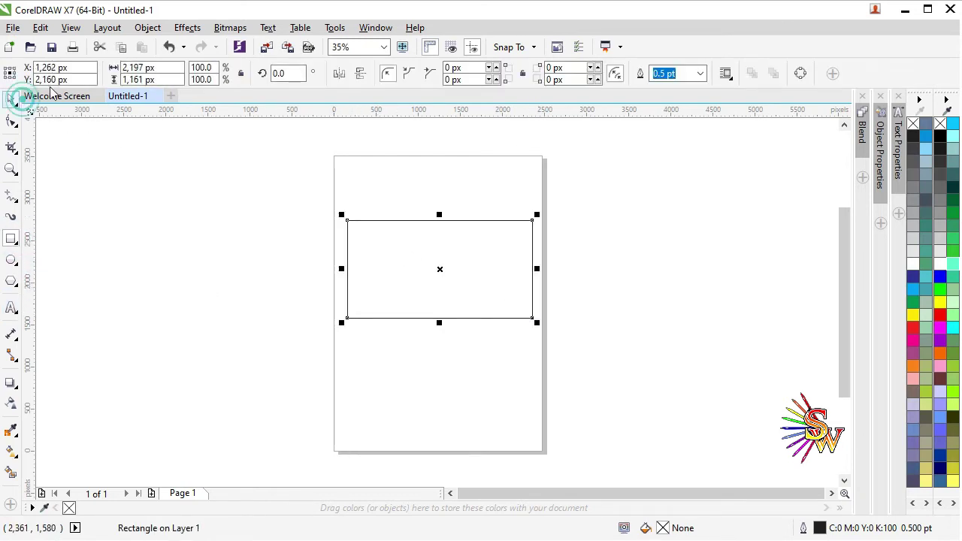
# Step: Resize the rectangle to 1280 px wide and 720 px high
pyautogui.moveTo(143, 66); pyautogui.dragTo(47, 66)
pyautogui.write('12')
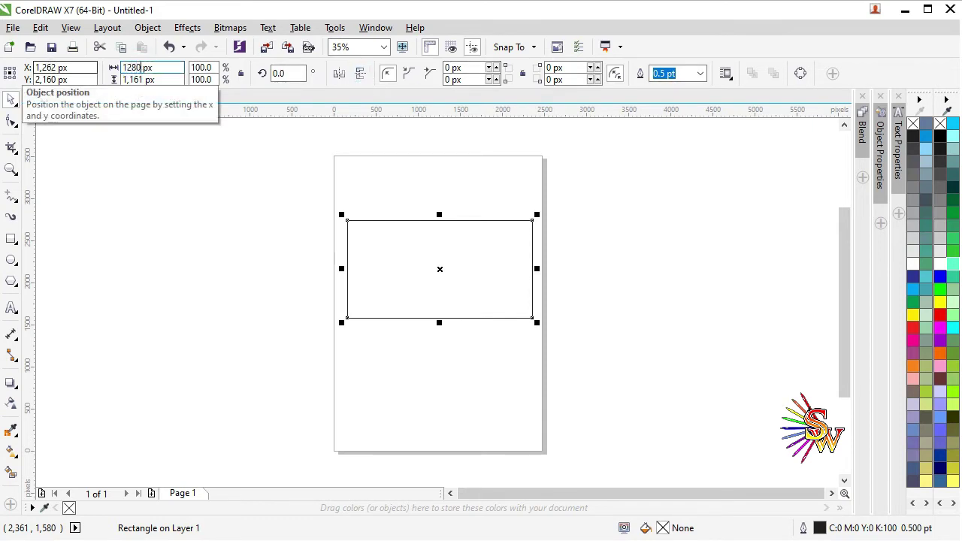
pyautogui.write('80')
pyautogui.doubleClick(135, 82)
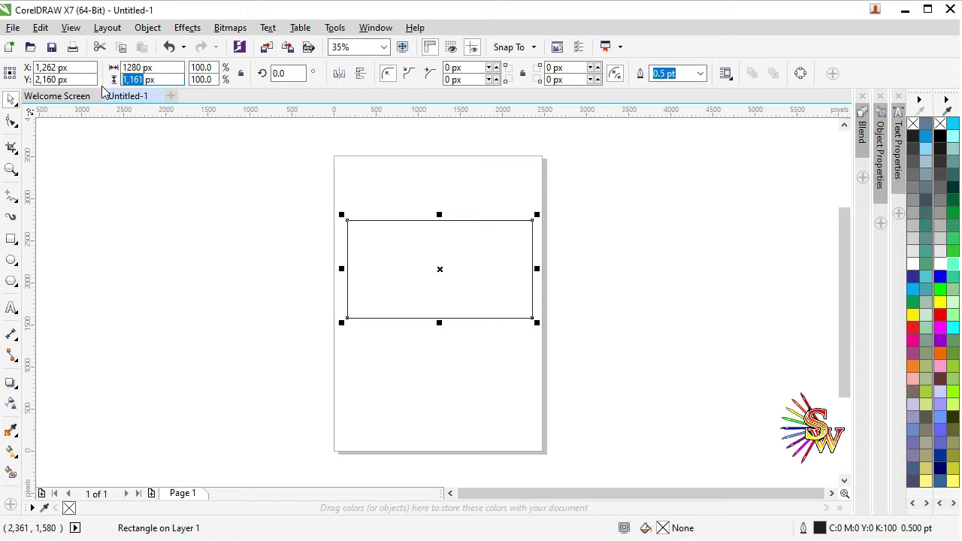
pyautogui.write('720')
pyautogui.press('Return')
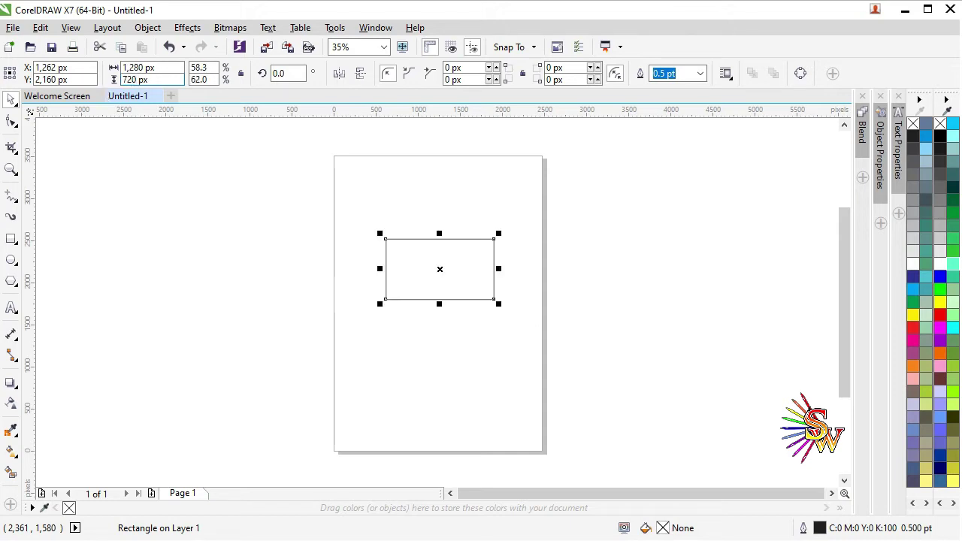
# Step: Lock the rectangle in place
pyautogui.scroll(4, 472, 275)
pyautogui.scroll(-2, 455, 259)
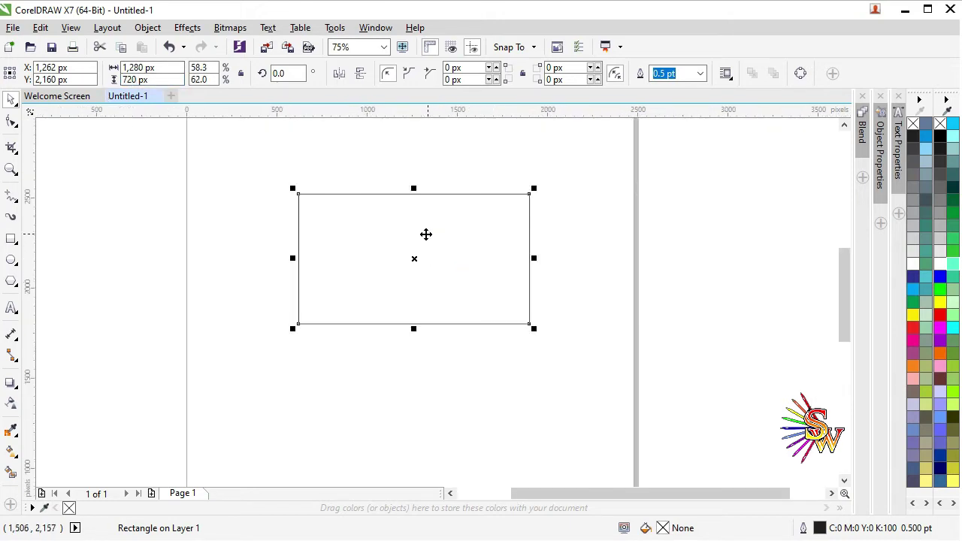
pyautogui.scroll(2, 429, 233)
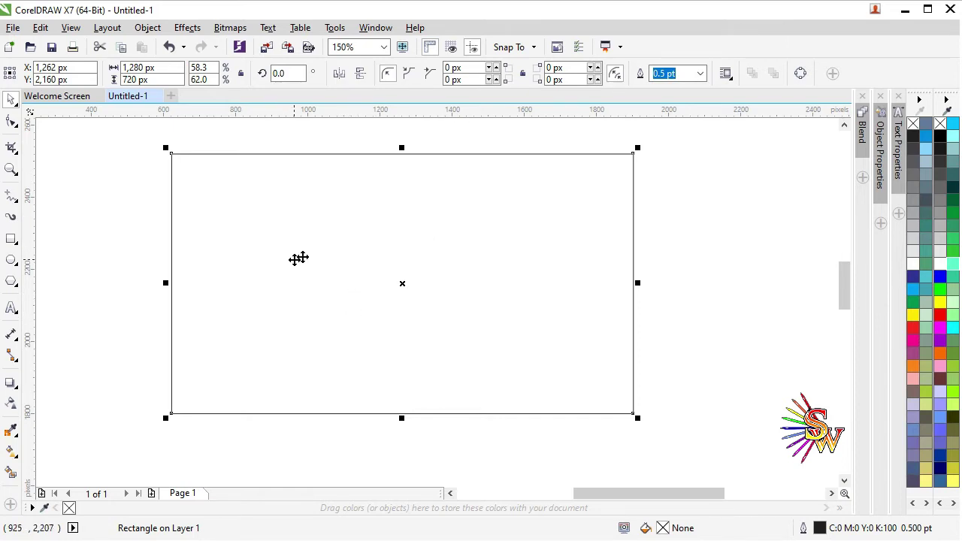
pyautogui.rightClick(365, 256)
pyautogui.click(396, 341)
# Step: Add the artistic text "Happy" in the upper part of the rectangle
pyautogui.click(11, 308)
pyautogui.click(294, 213)
pyautogui.click(294, 213)
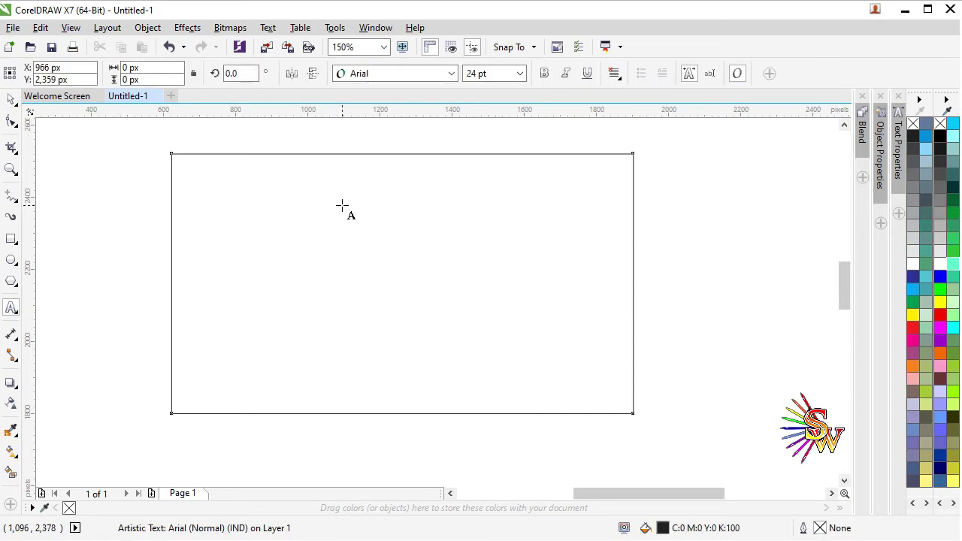
pyautogui.write('h')
pyautogui.press('BackSpace')
pyautogui.write('Ha')
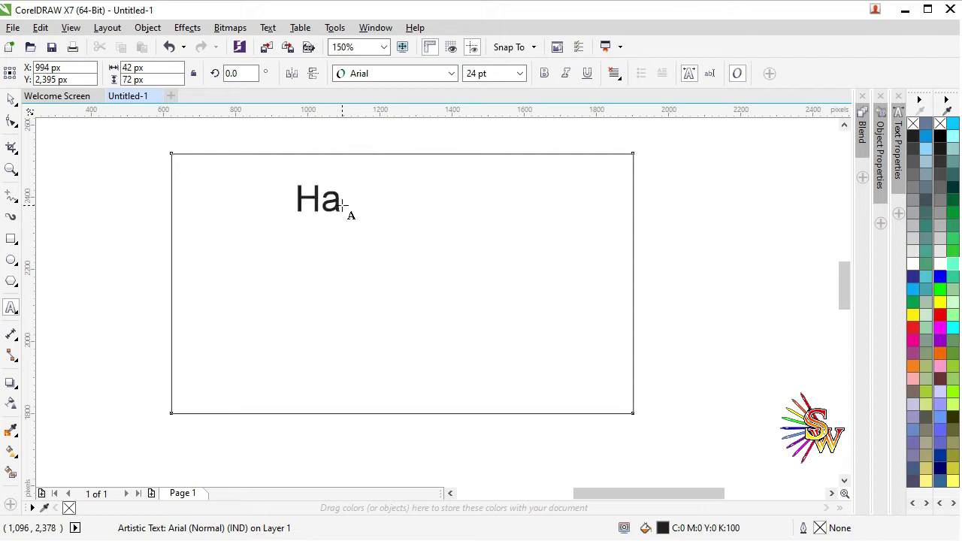
pyautogui.write('ppy')
pyautogui.press('Escape')
# Step: Add "Valentine's" and "Day" as two separate text objects on their own lines below "Happy"
pyautogui.click(306, 261)
pyautogui.write('Va')
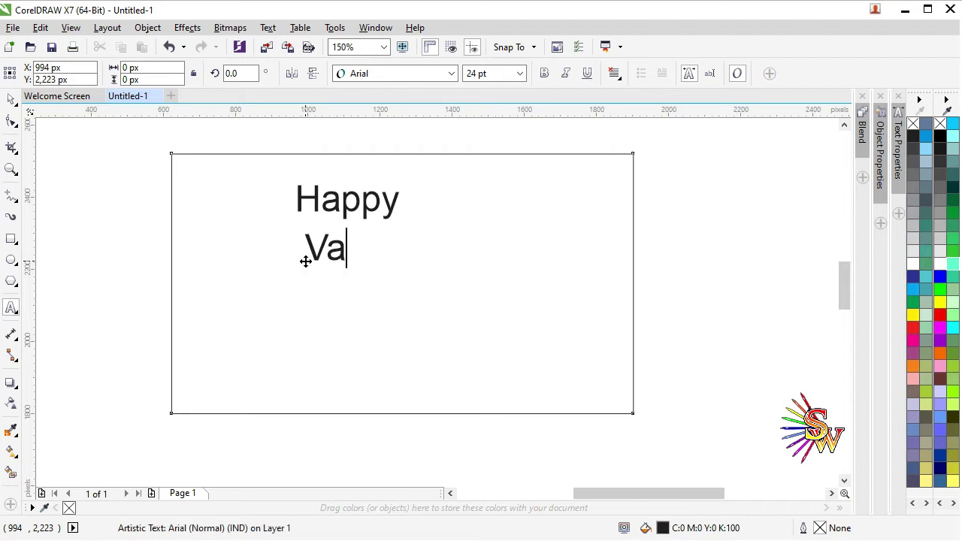
pyautogui.write('lentine')
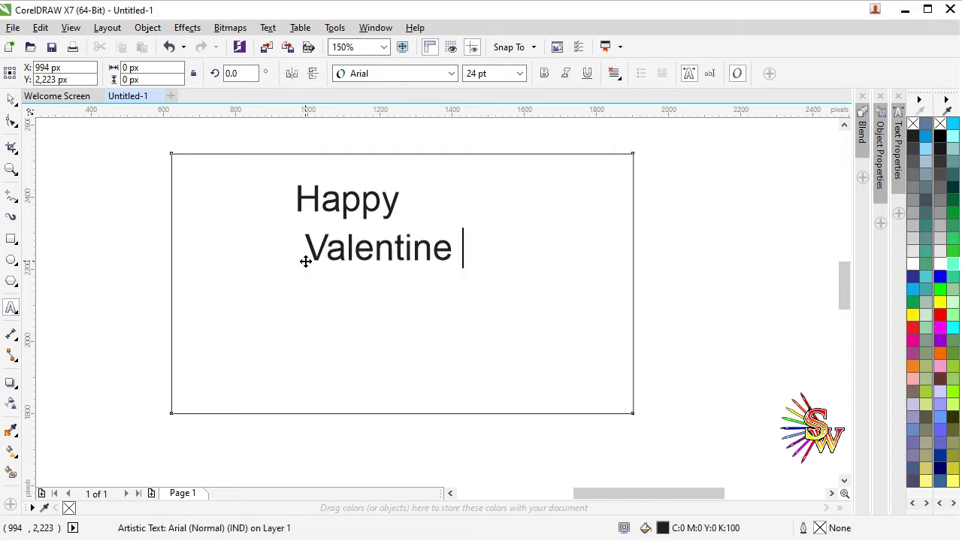
pyautogui.write("'s")
pyautogui.press('Escape')
pyautogui.click(315, 314)
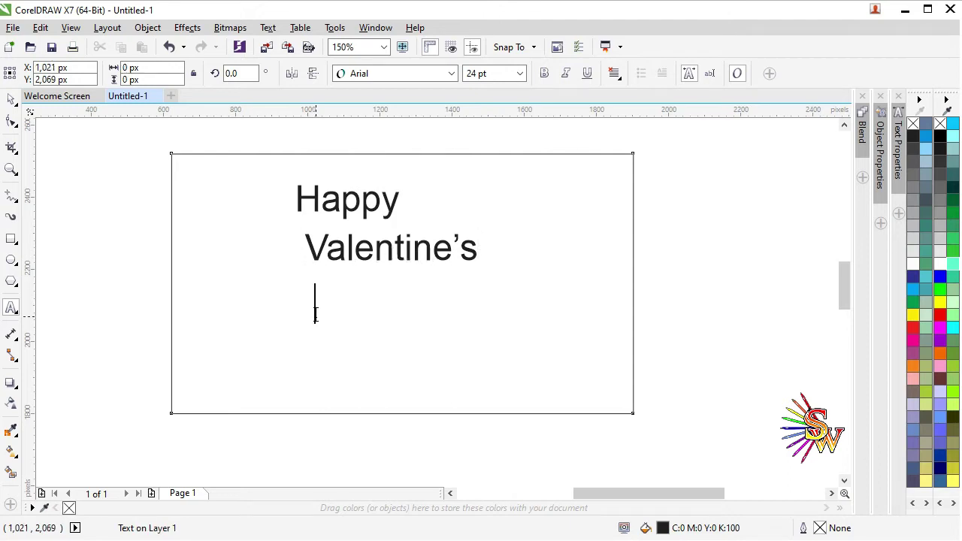
pyautogui.write('Day')
pyautogui.press('Escape')
# Step: Change the font of all three words to Brush Script MT
pyautogui.click(18, 101)
pyautogui.moveTo(266, 137); pyautogui.dragTo(502, 358)
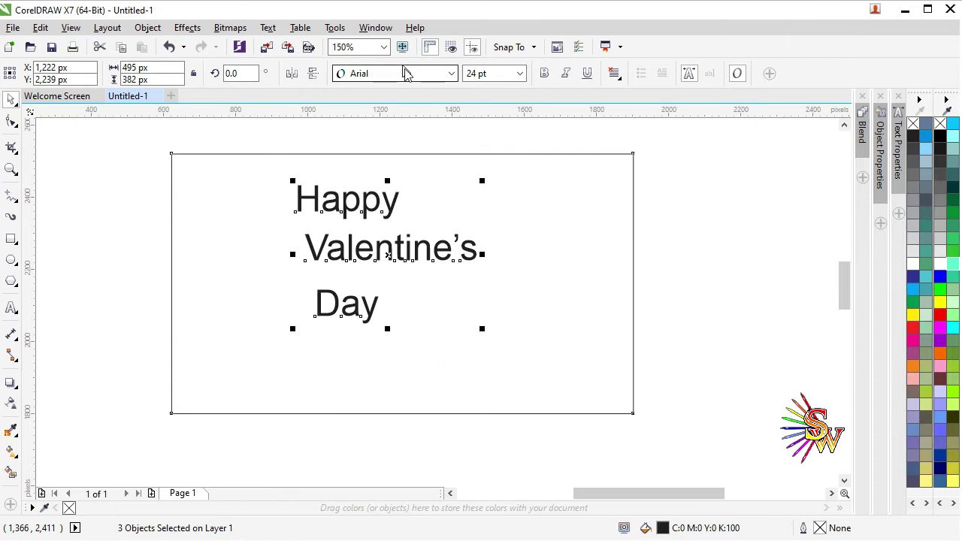
pyautogui.click(451, 73)
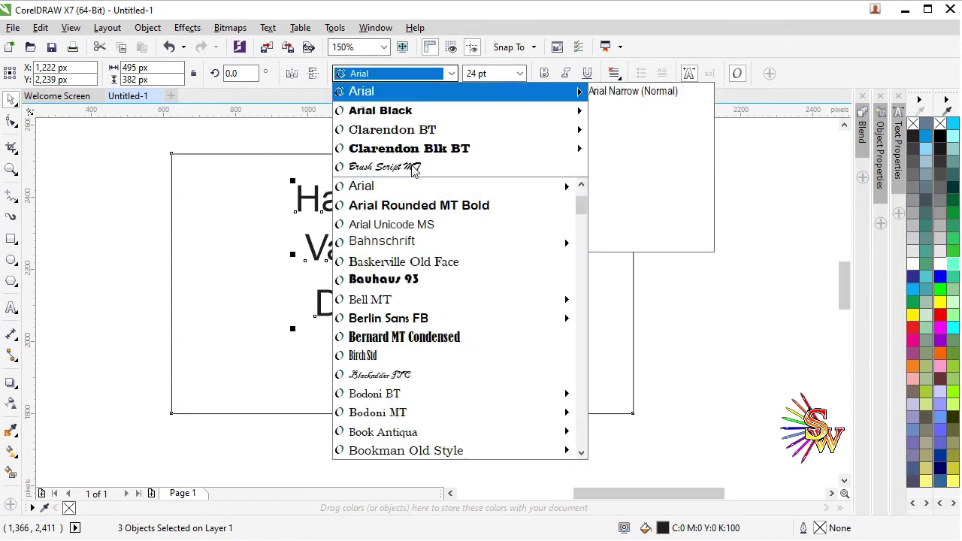
pyautogui.click(412, 168)
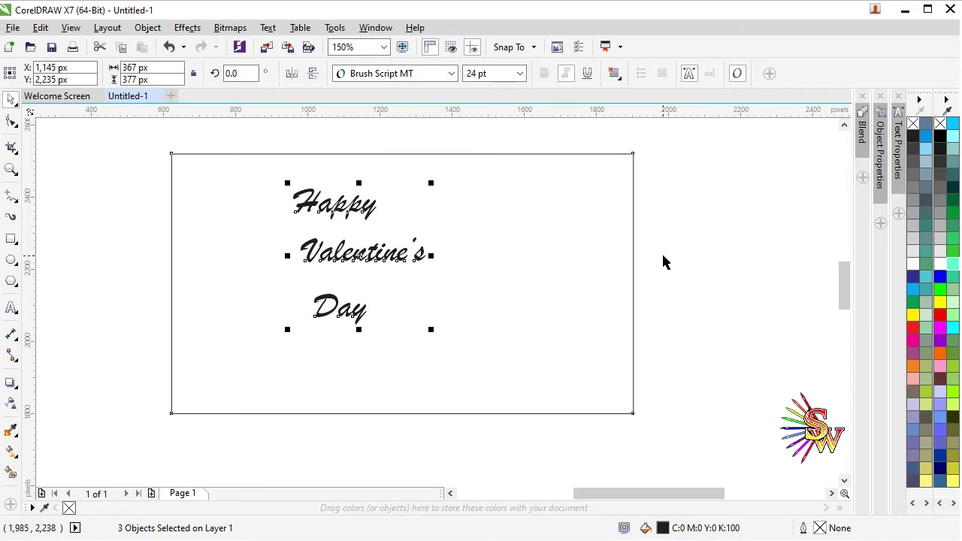
pyautogui.press('t')
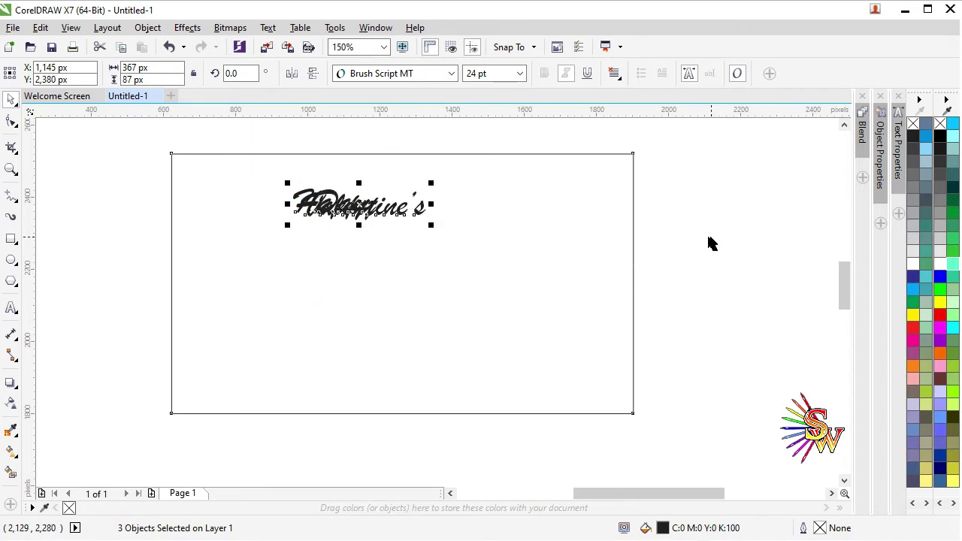
pyautogui.hotkey('ctrl', 'z')
pyautogui.press('Escape')
# Step: Move the three words closer together vertically and align their centers on one vertical axis
pyautogui.click(335, 312)
pyautogui.moveTo(334, 312); pyautogui.dragTo(334, 298)
pyautogui.moveTo(321, 199); pyautogui.dragTo(328, 209)
pyautogui.moveTo(321, 291); pyautogui.dragTo(320, 280)
pyautogui.moveTo(125, 156); pyautogui.dragTo(493, 386)
pyautogui.press('c')
# Step: Enlarge the three words together to about 583 by 504 px and move them toward the rectangle's right side
pyautogui.click(393, 294)
pyautogui.moveTo(165, 172); pyautogui.dragTo(536, 401)
pyautogui.click(408, 294)
pyautogui.moveTo(127, 161); pyautogui.dragTo(535, 406)
pyautogui.moveTo(400, 296); pyautogui.dragTo(489, 294)
# Step: Fill all three words with white
pyautogui.click(136, 350)
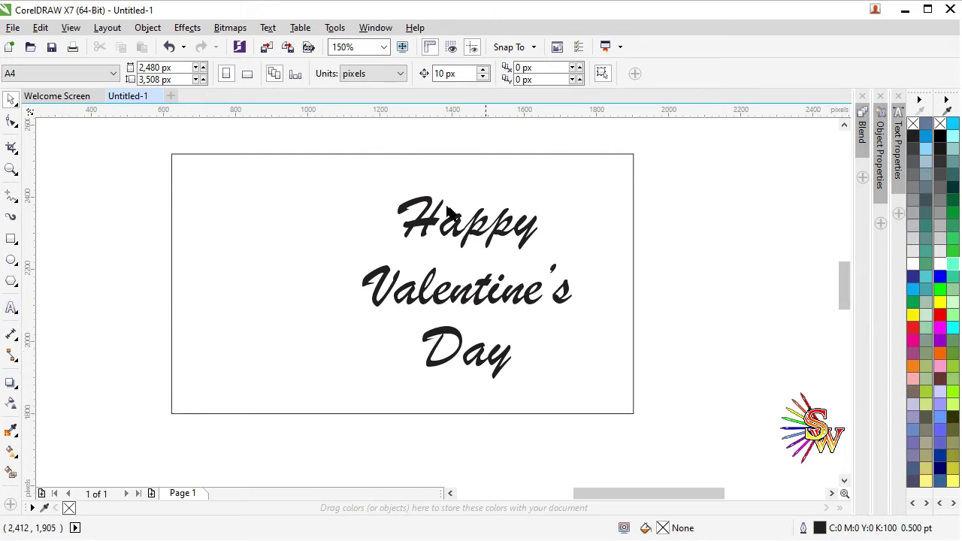
pyautogui.moveTo(663, 170); pyautogui.dragTo(337, 429)
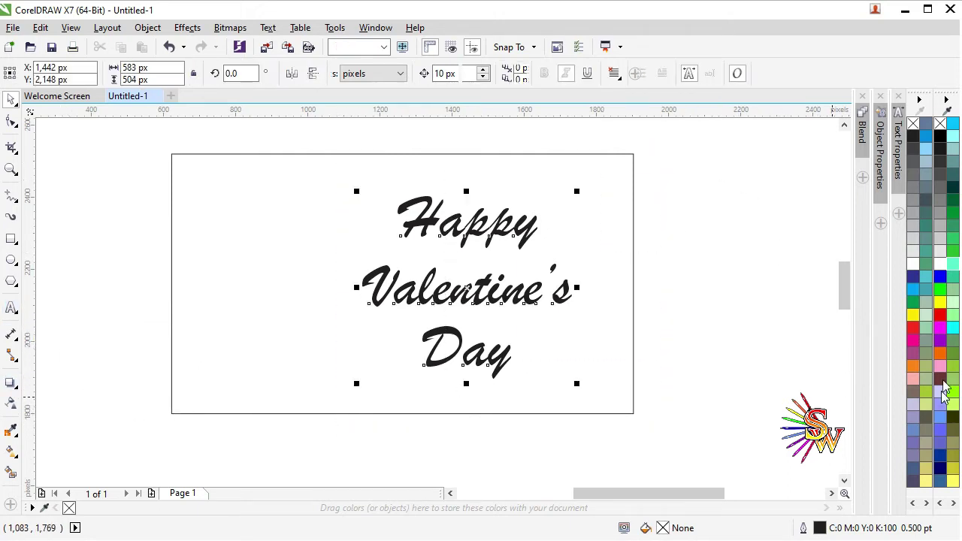
pyautogui.click(939, 264)
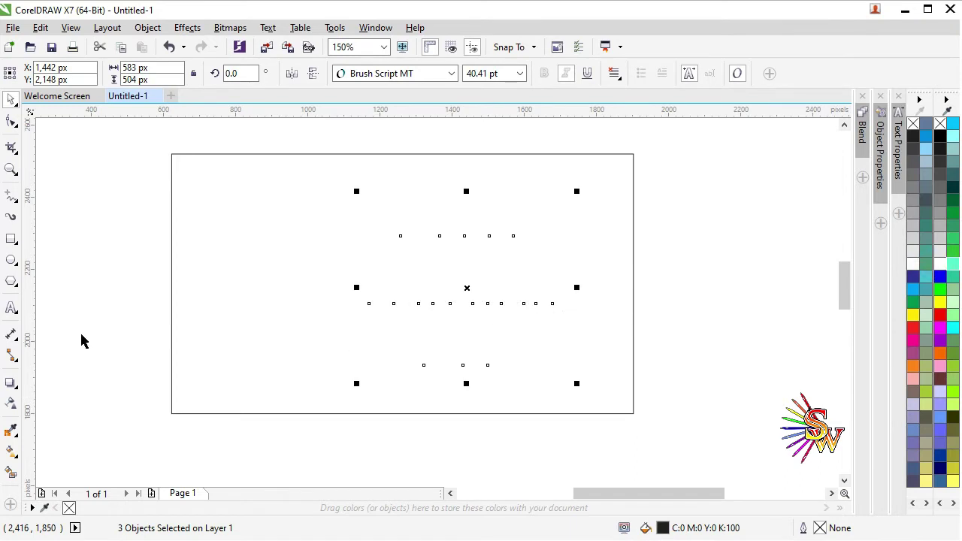
# Step: Apply a one-step outside contour to "Happy" with a red contour outline colour
pyautogui.click(15, 387)
pyautogui.click(64, 400)
pyautogui.click(425, 230)
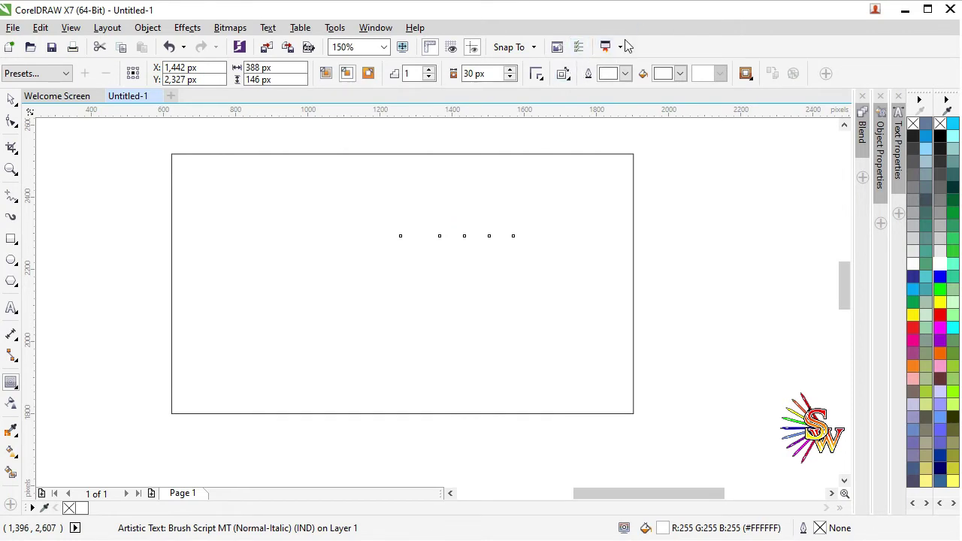
pyautogui.click(625, 73)
pyautogui.click(680, 78)
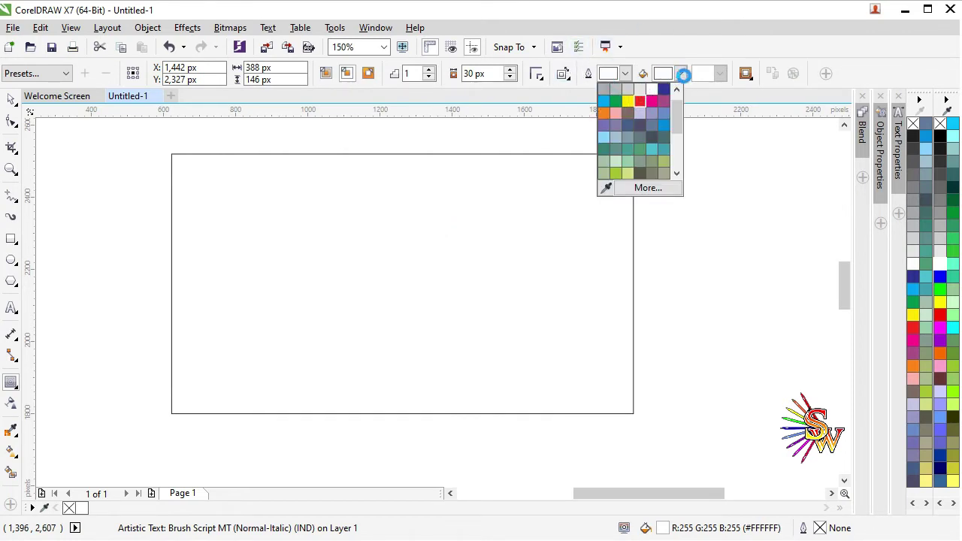
pyautogui.click(682, 77)
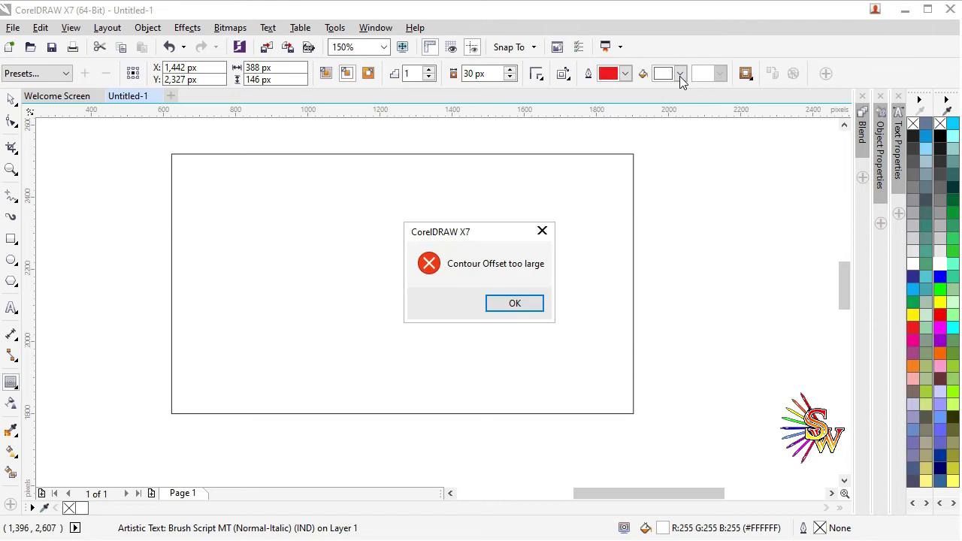
pyautogui.click(542, 230)
pyautogui.click(368, 73)
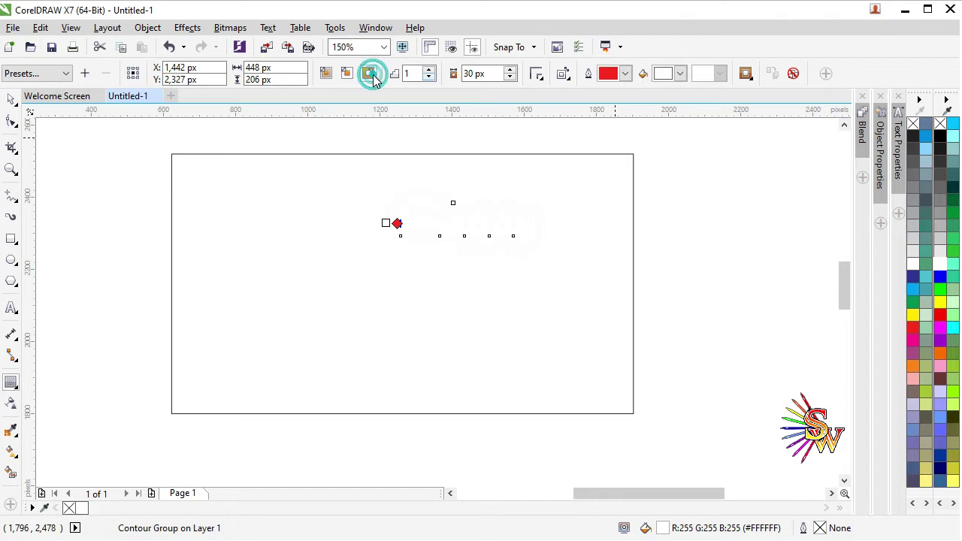
# Step: Reduce the contour offset on "Happy" to 16 px and set the contour fill colour to red
pyautogui.click(513, 78)
pyautogui.click(511, 78)
pyautogui.click(511, 78)
pyautogui.scroll(-2, 475, 76)
pyautogui.click(509, 79)
pyautogui.click(509, 78)
pyautogui.click(510, 77)
pyautogui.click(510, 76)
pyautogui.click(509, 76)
pyautogui.click(680, 73)
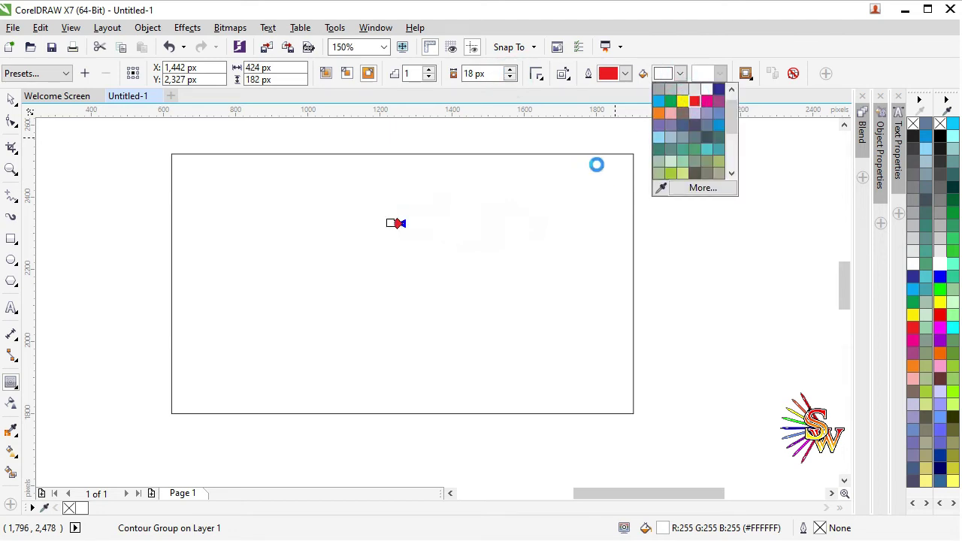
pyautogui.click(508, 78)
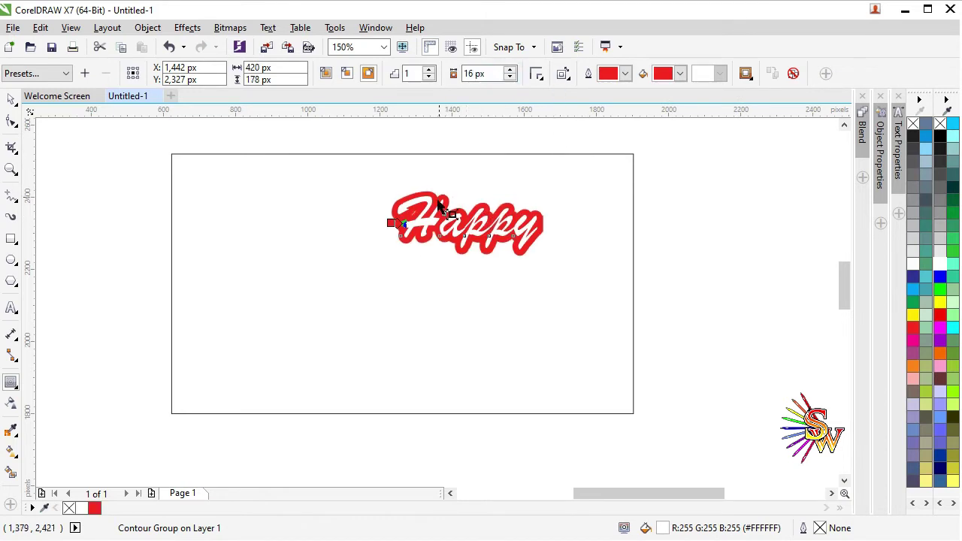
# Step: Apply the same red 16 px outside contour to "Valentine's" and "Day"
pyautogui.click(415, 278)
pyautogui.click(433, 279)
pyautogui.click(369, 73)
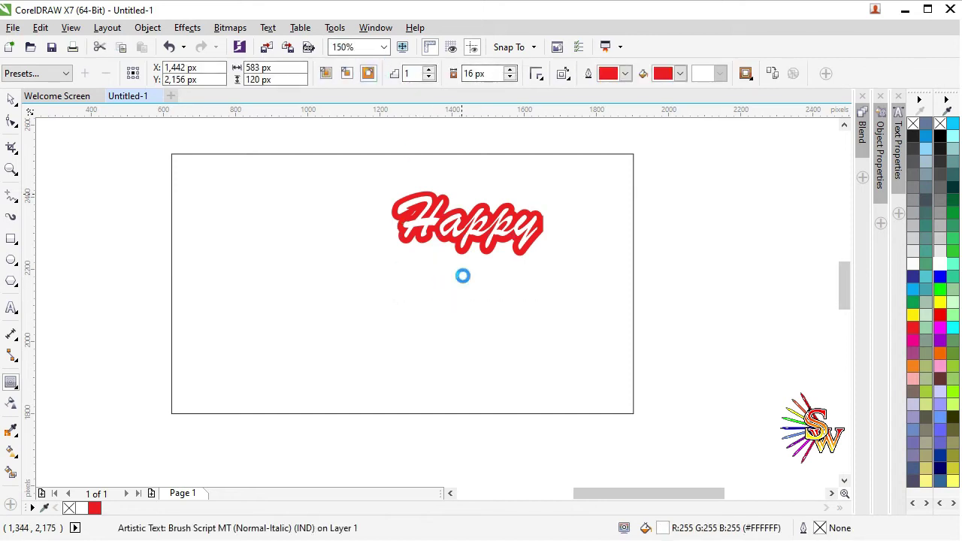
pyautogui.click(462, 348)
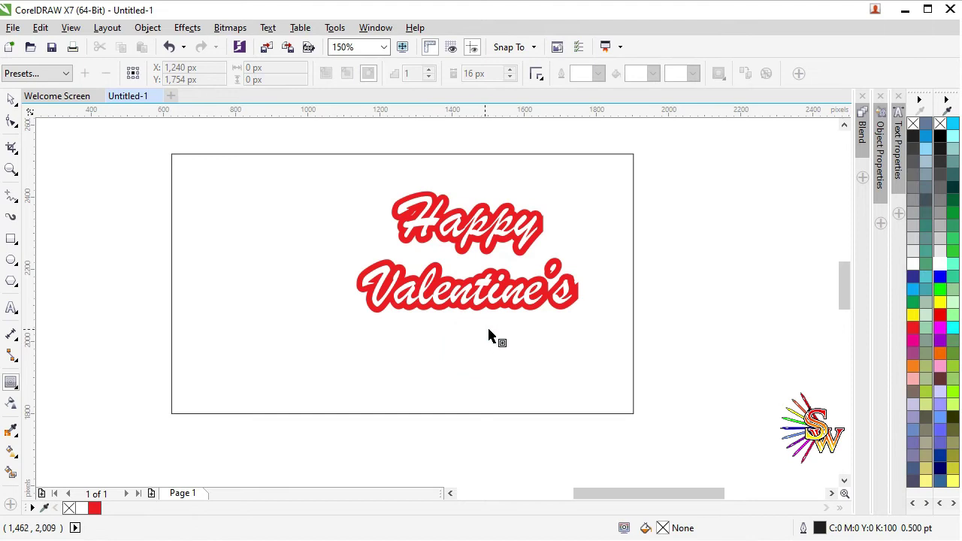
pyautogui.click(489, 330)
pyautogui.click(369, 73)
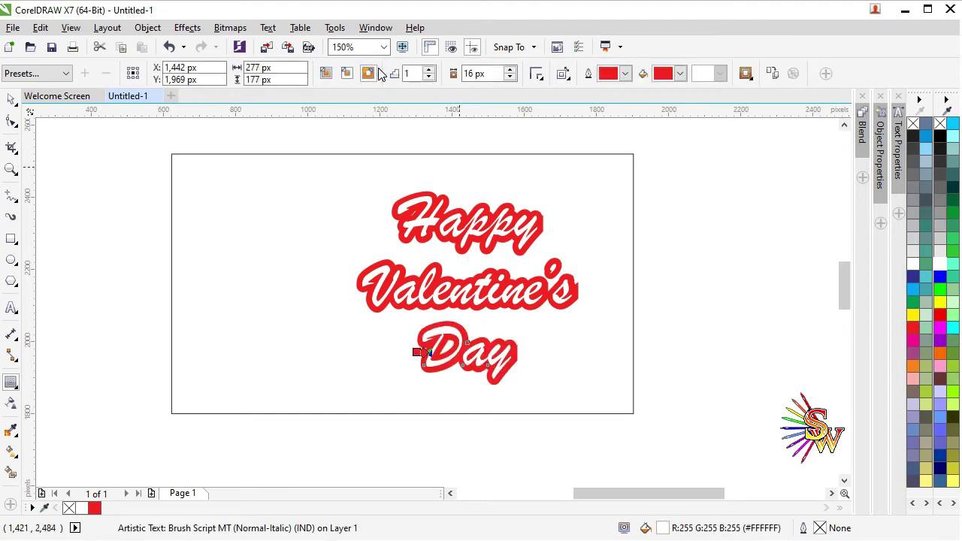
# Step: Unlock the background rectangle and fill it with 60% black grey
pyautogui.click(12, 99)
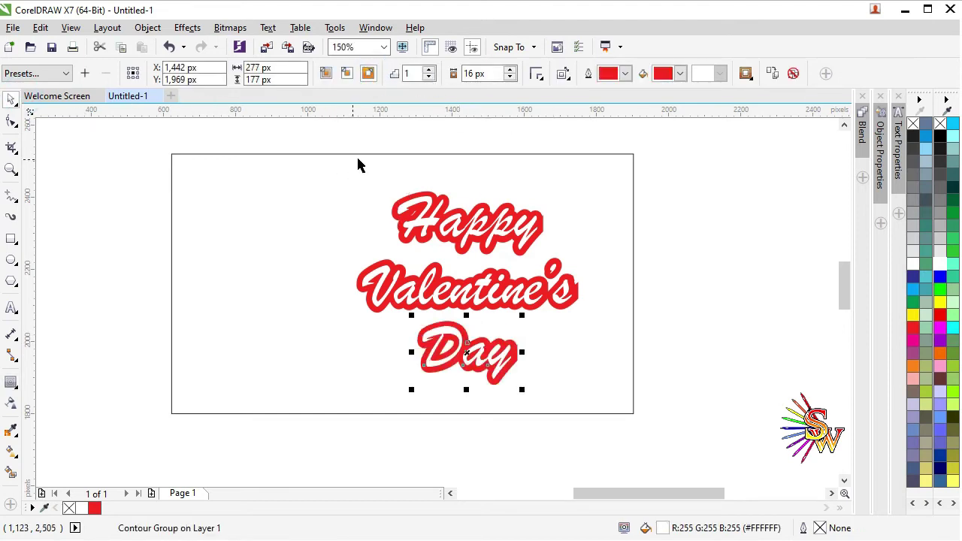
pyautogui.moveTo(361, 144); pyautogui.dragTo(440, 163)
pyautogui.click(275, 212)
pyautogui.rightClick(275, 215)
pyautogui.click(318, 220)
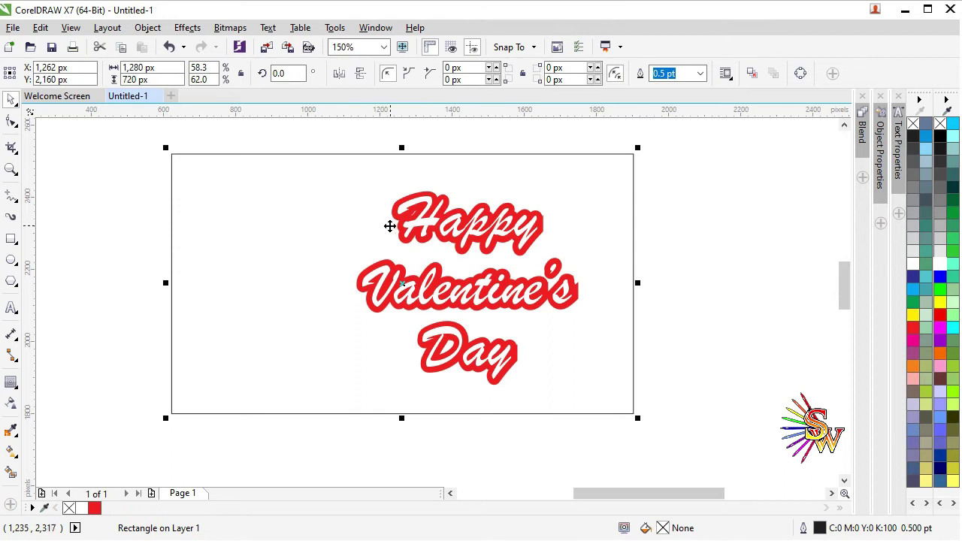
pyautogui.click(913, 188)
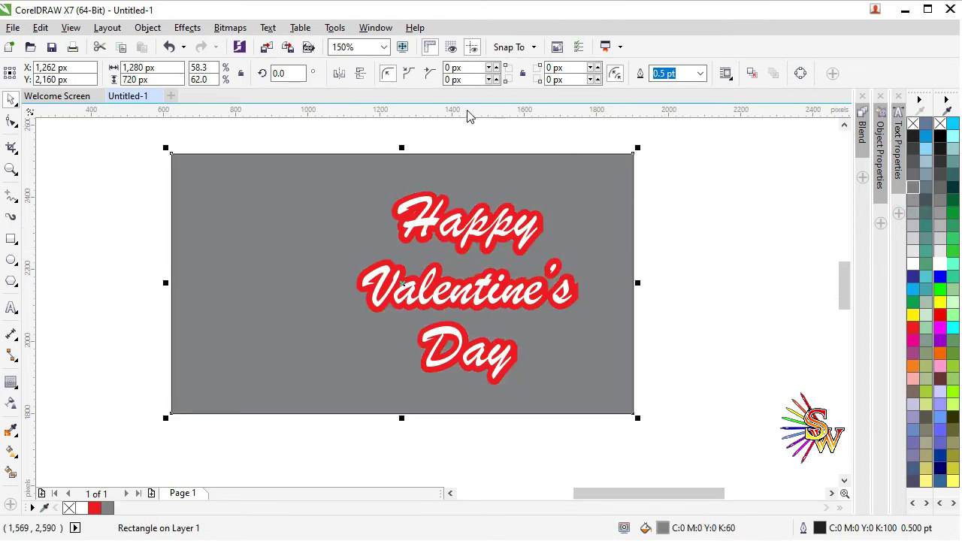
# Step: Draw a closed heart outline about 197 by 234 px with the Pen tool in the empty area beside the text
pyautogui.click(476, 232)
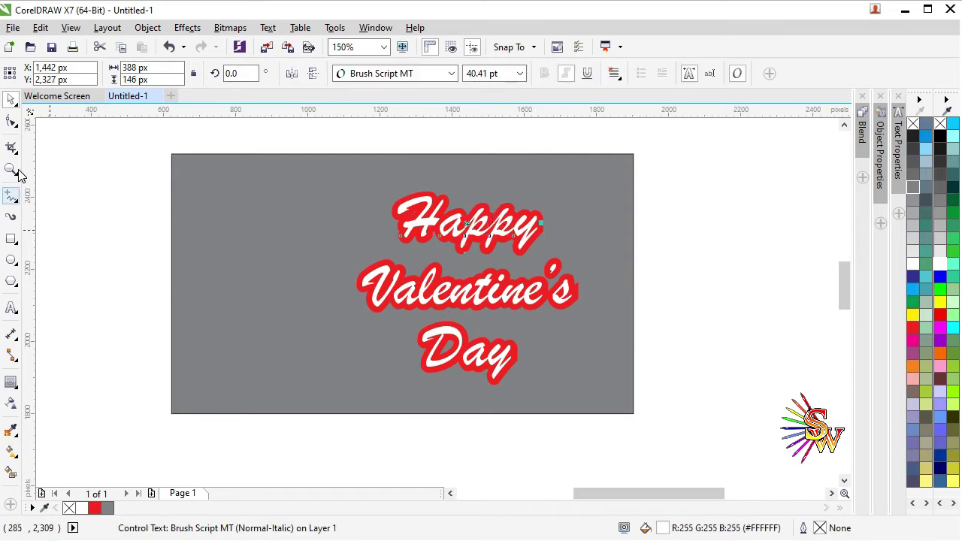
pyautogui.click(13, 198)
pyautogui.click(57, 245)
pyautogui.click(261, 278)
pyautogui.moveTo(207, 228); pyautogui.dragTo(256, 223)
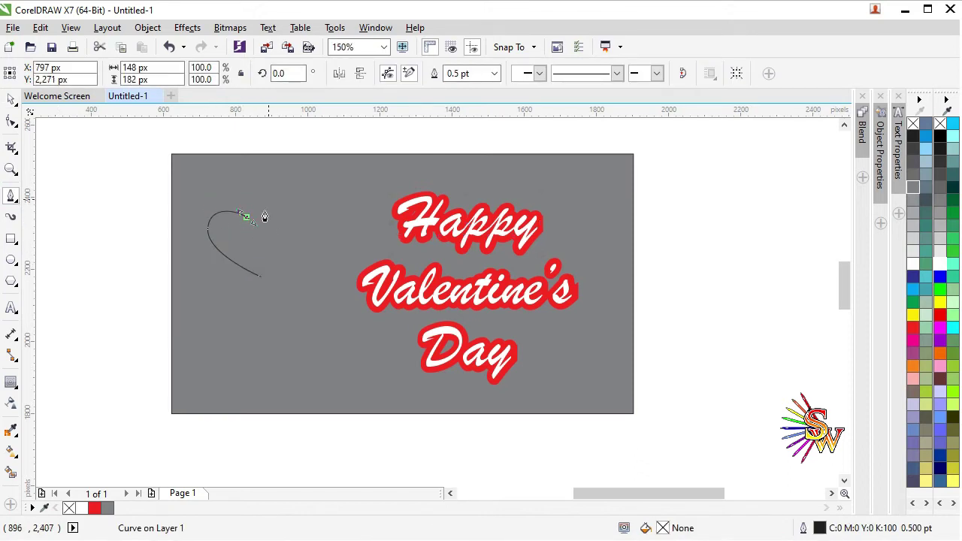
pyautogui.scroll(4, 258, 221)
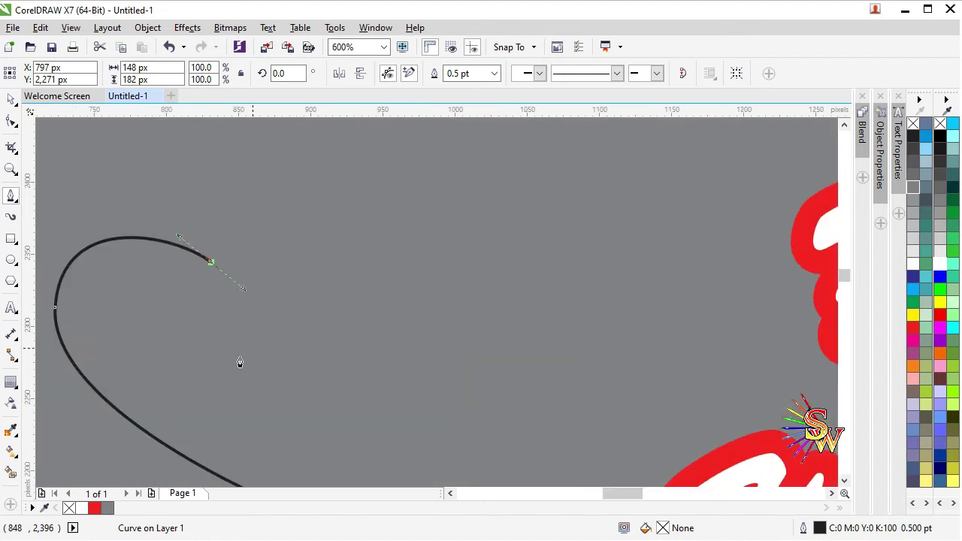
pyautogui.scroll(-2, 232, 253)
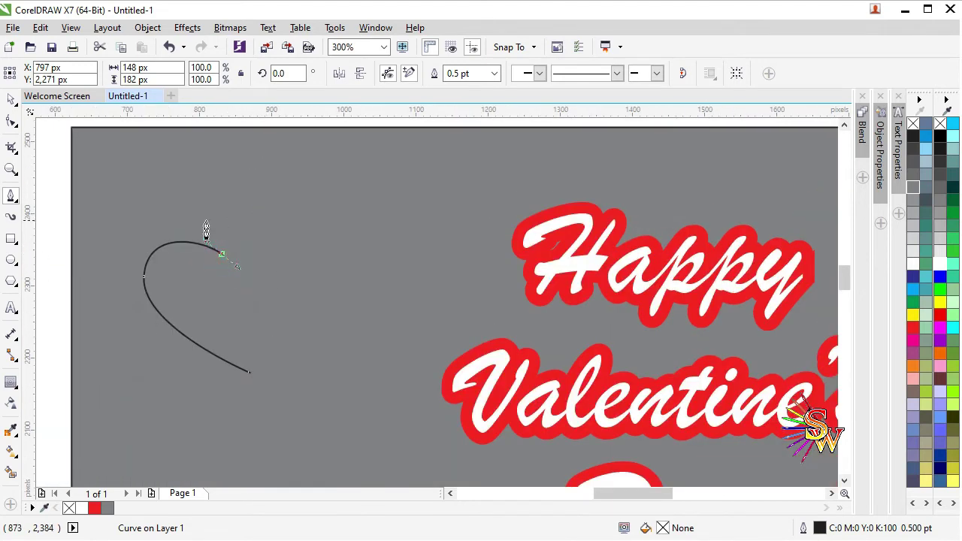
pyautogui.moveTo(269, 205); pyautogui.dragTo(314, 220)
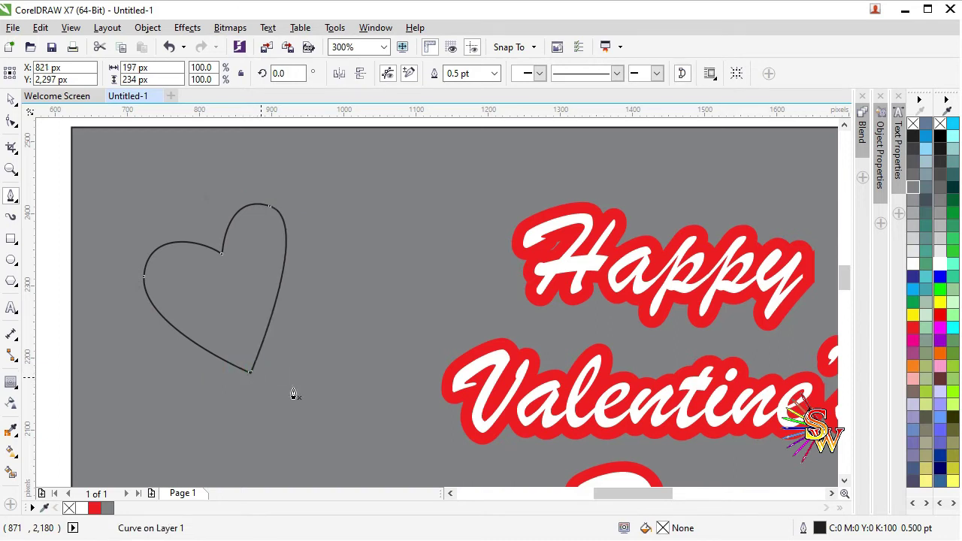
pyautogui.scroll(6, 252, 385)
pyautogui.scroll(-6, 290, 363)
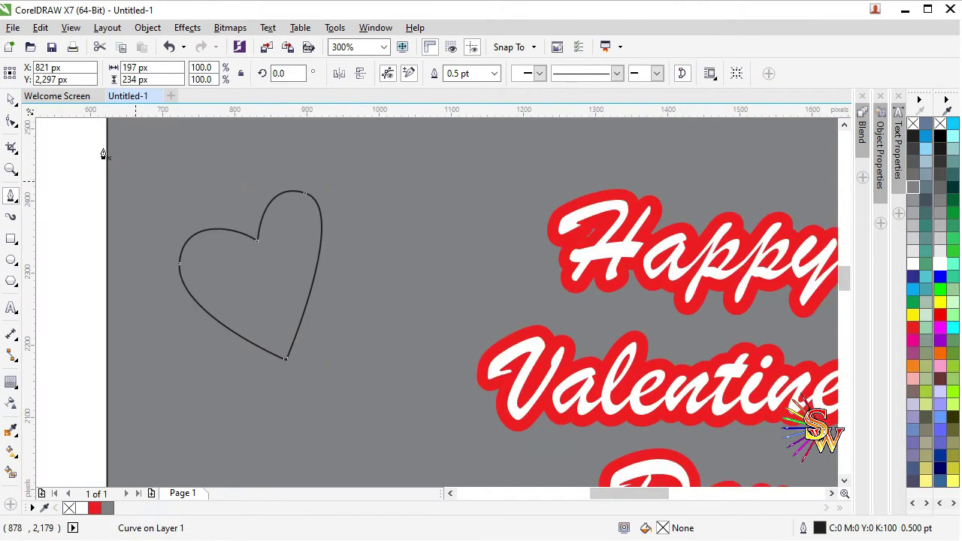
# Step: Reshape the heart's two lobes by moving their nodes and curve handles so it is about 226 by 208 px
pyautogui.click(12, 98)
pyautogui.press('F10')
pyautogui.moveTo(307, 194); pyautogui.dragTo(330, 216)
pyautogui.click(182, 264)
pyautogui.moveTo(192, 275); pyautogui.dragTo(178, 268)
pyautogui.moveTo(181, 218)
pyautogui.mouseDown()
pyautogui.moveTo(163, 203)
pyautogui.moveTo(169, 220)
pyautogui.mouseUp()
pyautogui.click(10, 99)
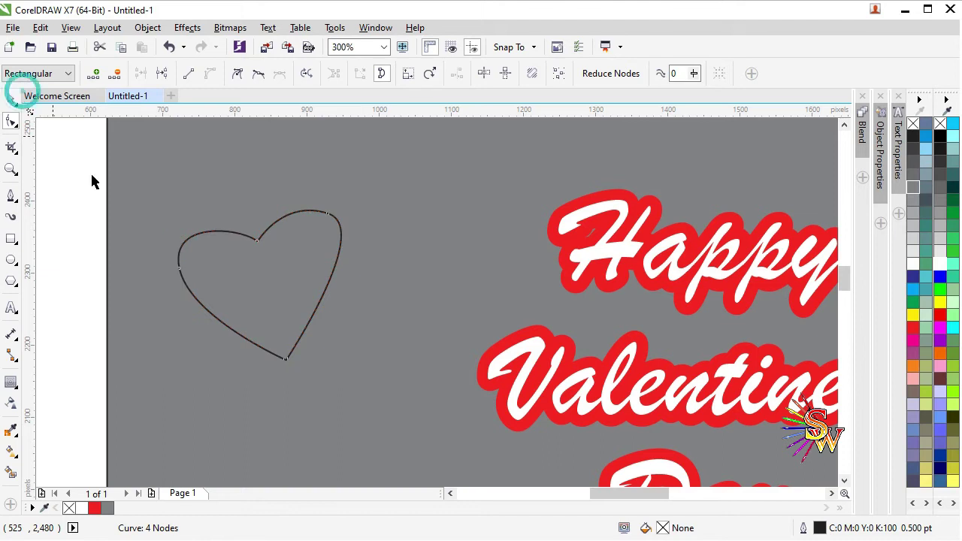
# Step: Fill the heart with red #FF0000 and round its right lobe by adjusting the curve handle of its upper node
pyautogui.scroll(-2, 124, 184)
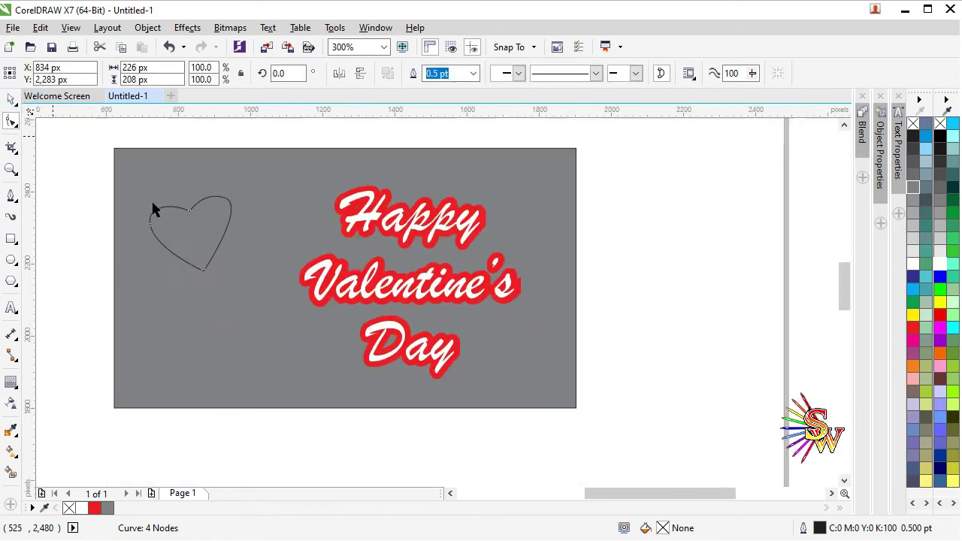
pyautogui.click(939, 316)
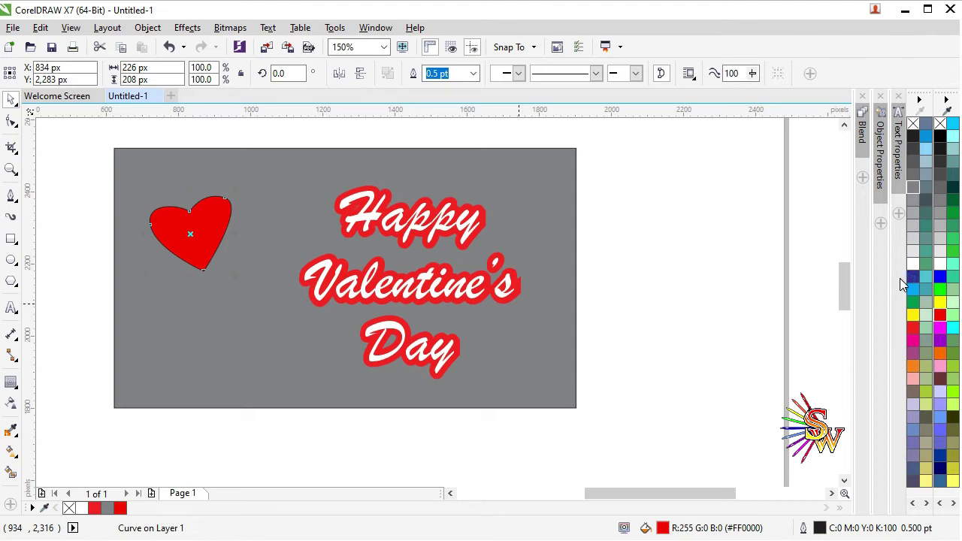
pyautogui.scroll(2, 165, 209)
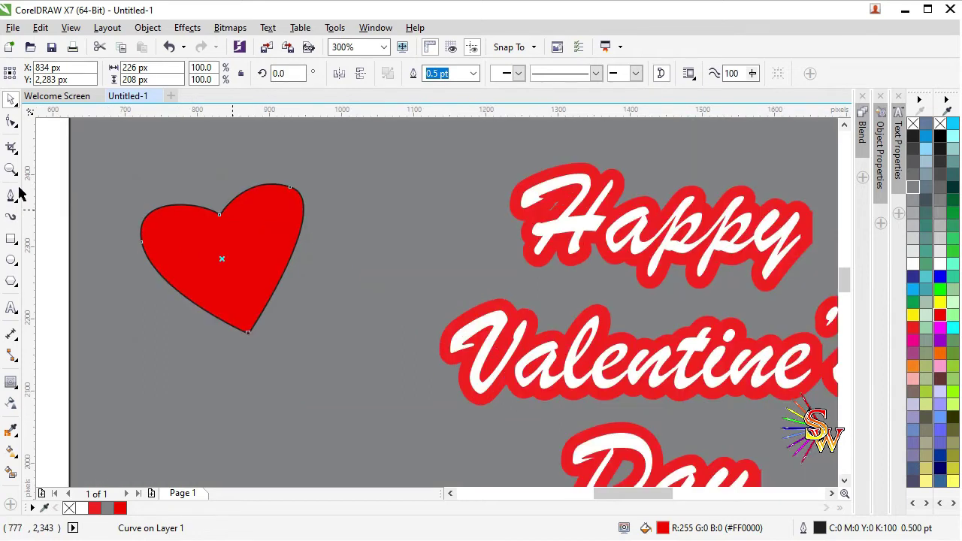
pyautogui.click(11, 121)
pyautogui.click(290, 186)
pyautogui.moveTo(342, 206); pyautogui.dragTo(333, 218)
pyautogui.click(13, 102)
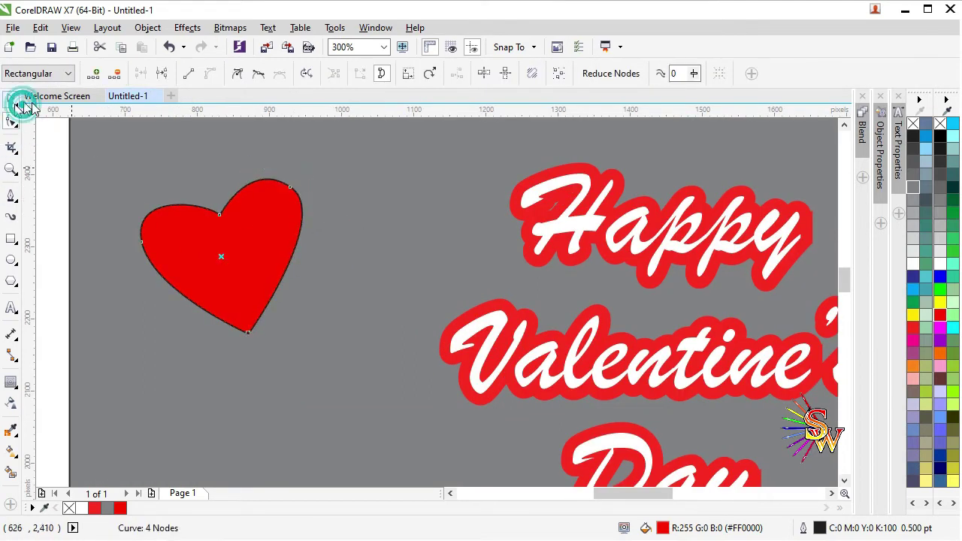
# Step: Remove the heart's outline
pyautogui.scroll(-2, 268, 204)
pyautogui.scroll(2, 258, 203)
pyautogui.rightClick(939, 122)
# Step: Duplicate the red heart and position the copy so it overlaps the right side of the original
pyautogui.scroll(-1, 185, 235)
pyautogui.moveTo(219, 253); pyautogui.dragTo(250, 247)
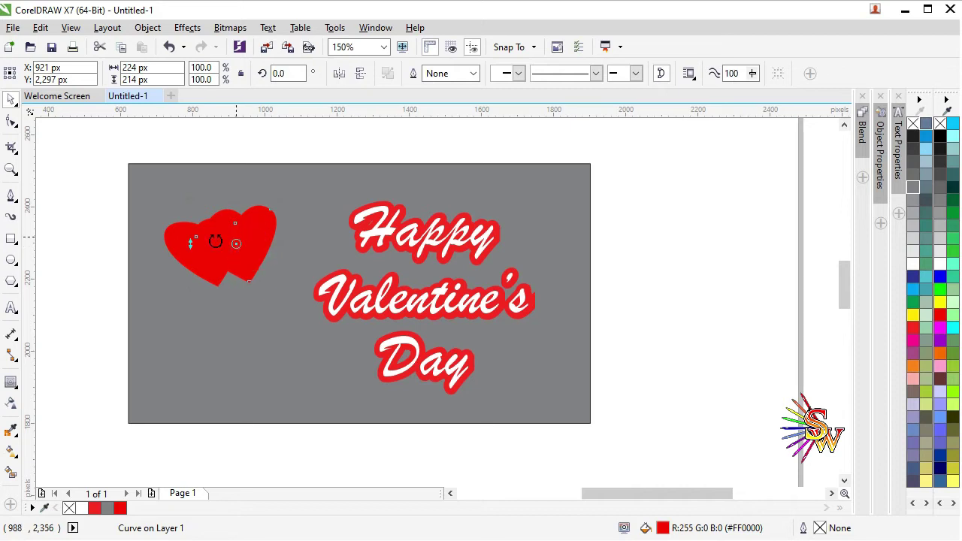
pyautogui.scroll(2, 247, 223)
pyautogui.scroll(-2, 248, 224)
pyautogui.moveTo(280, 135); pyautogui.dragTo(273, 177)
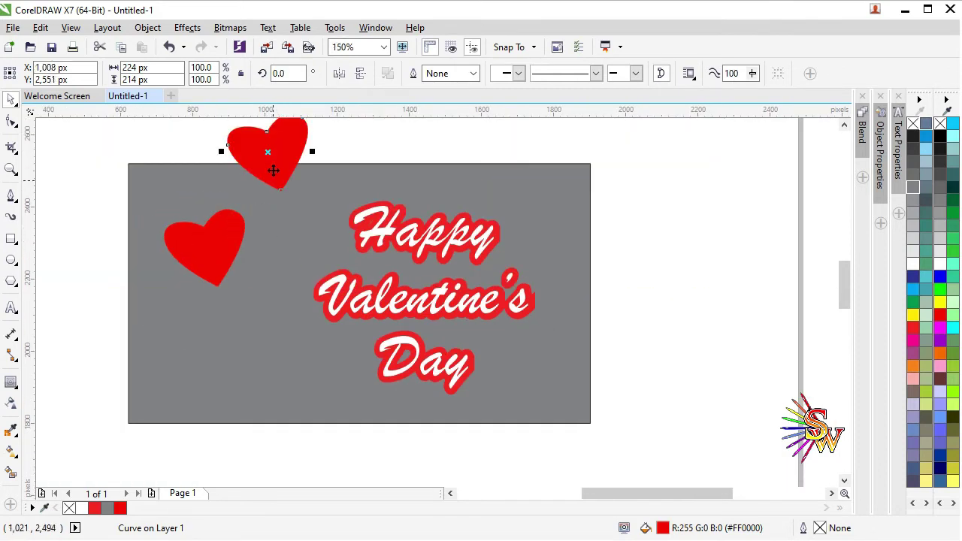
pyautogui.click(263, 243)
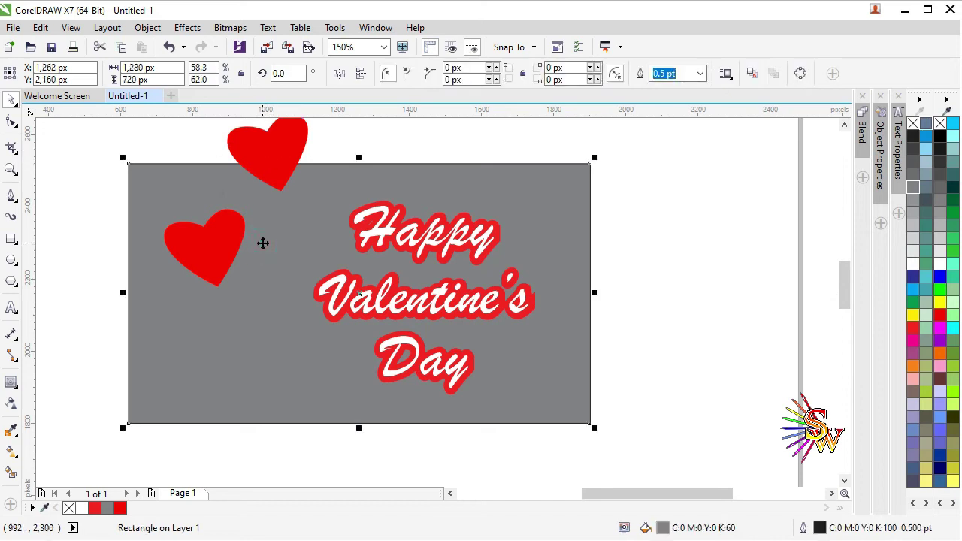
pyautogui.click(270, 146)
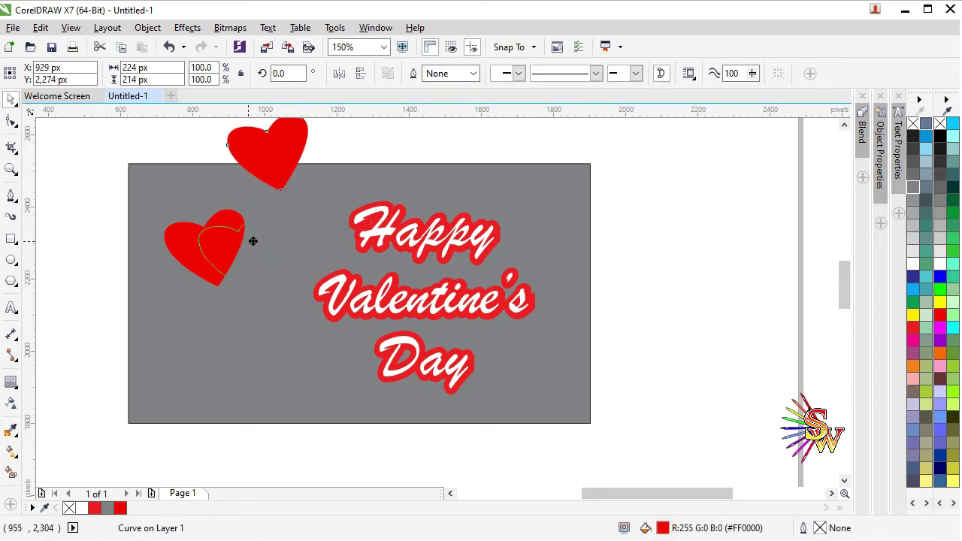
pyautogui.moveTo(252, 241); pyautogui.dragTo(240, 248)
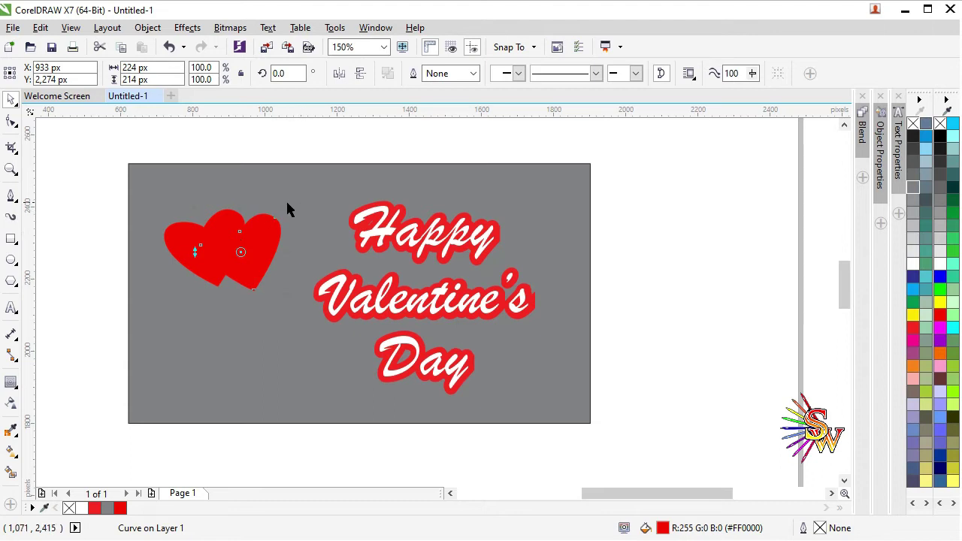
# Step: Rotate the copied heart to about 309.4°, enlarge it to about 278 by 281 px, and move the smaller heart to its lower left
pyautogui.moveTo(276, 218); pyautogui.dragTo(270, 290)
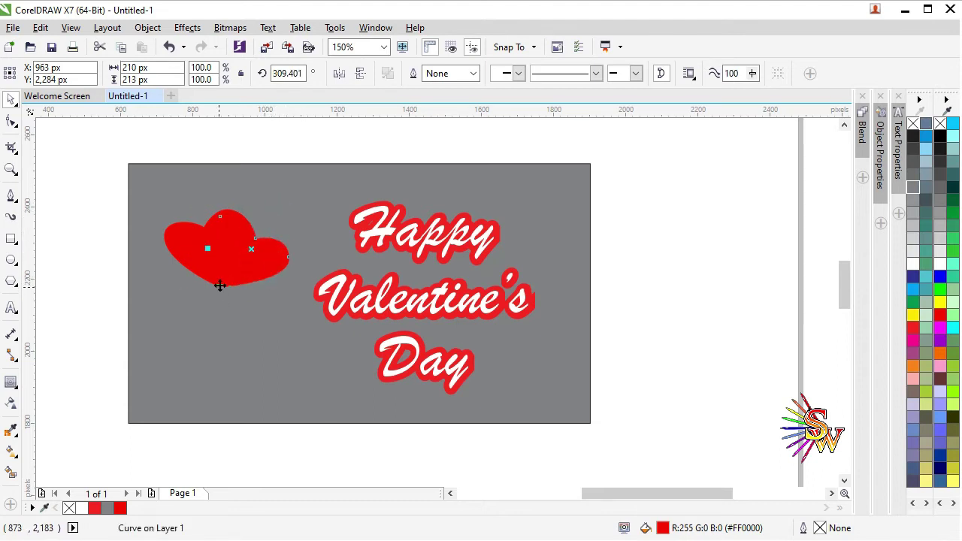
pyautogui.moveTo(203, 291); pyautogui.dragTo(200, 297)
pyautogui.moveTo(237, 248); pyautogui.dragTo(193, 303)
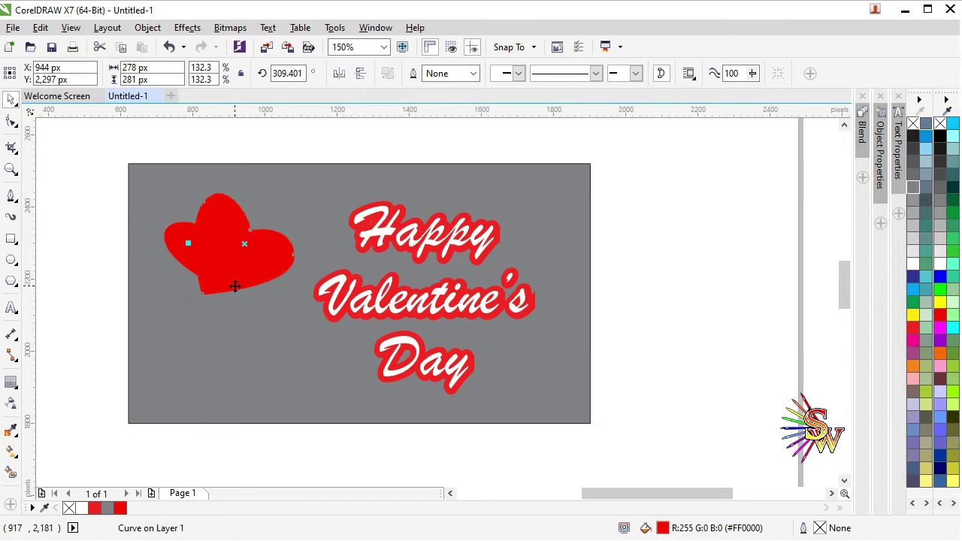
pyautogui.click(178, 234)
pyautogui.moveTo(178, 264)
pyautogui.mouseDown()
pyautogui.moveTo(170, 258)
pyautogui.moveTo(169, 279)
pyautogui.mouseUp()
# Step: Apply a linear fountain fill to the smaller heart, running from red at its tip to white above its lobes
pyautogui.press('g')
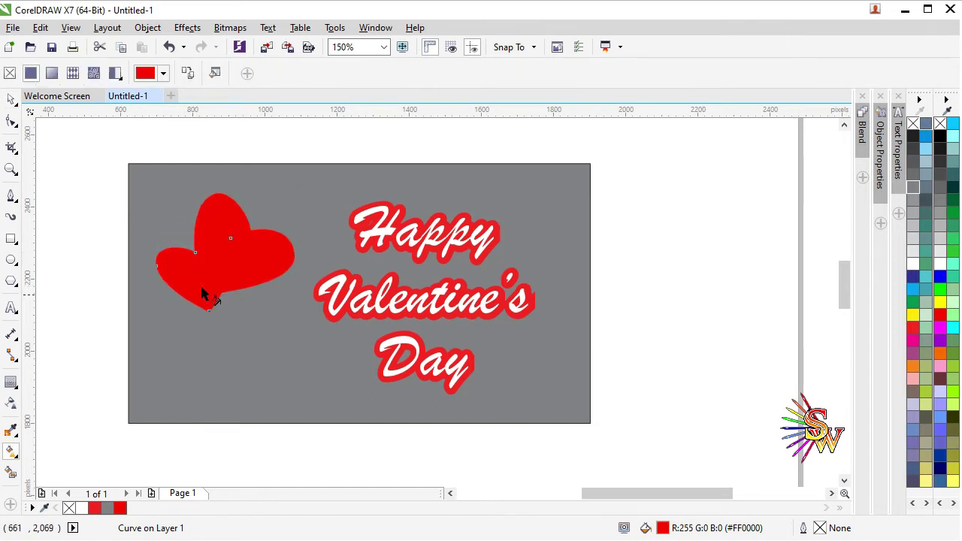
pyautogui.moveTo(214, 308); pyautogui.dragTo(189, 251)
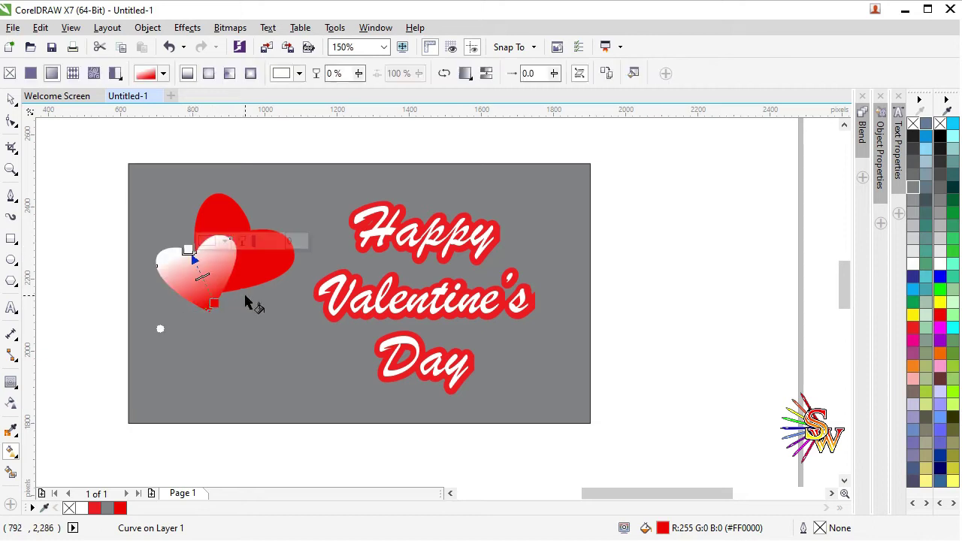
pyautogui.moveTo(214, 307); pyautogui.dragTo(218, 319)
pyautogui.moveTo(189, 251); pyautogui.dragTo(174, 225)
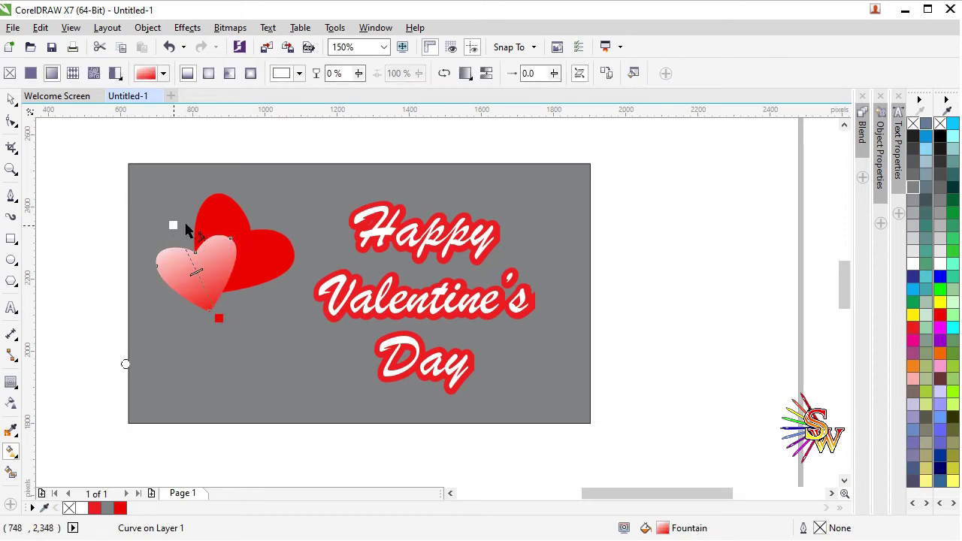
# Step: Make both gradient ends of the smaller heart red, add a light grey middle stop at 46%, and pull the ends inward
pyautogui.click(941, 315)
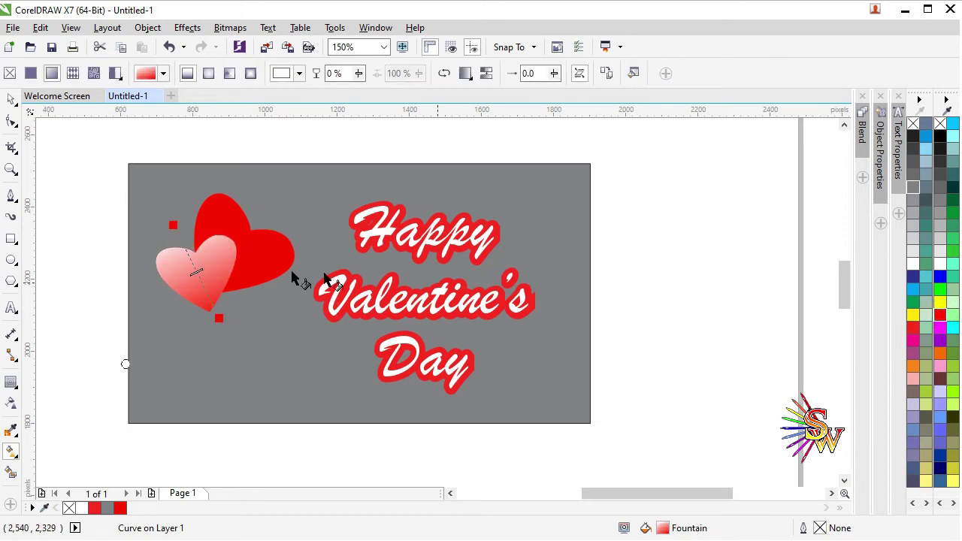
pyautogui.doubleClick(199, 275)
pyautogui.click(920, 256)
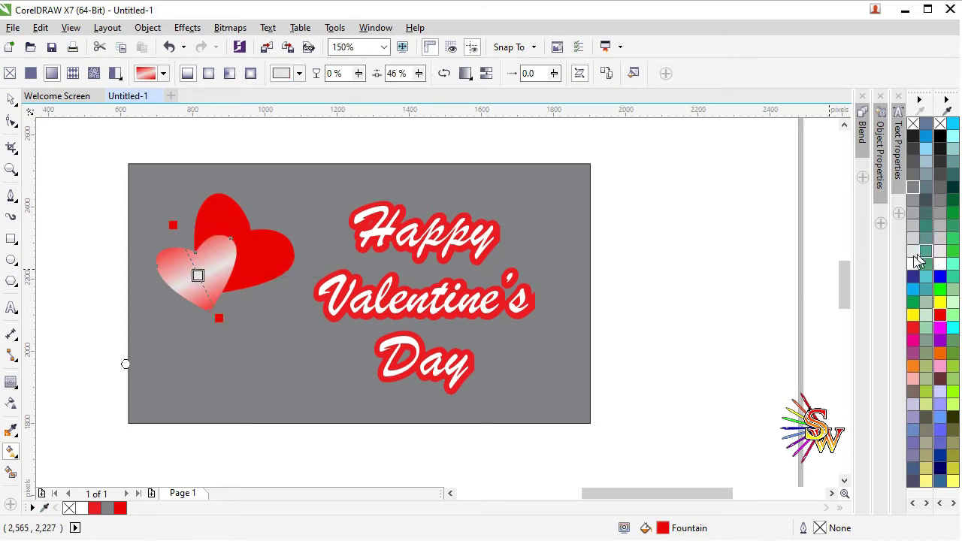
pyautogui.moveTo(203, 294); pyautogui.dragTo(207, 300)
pyautogui.moveTo(173, 225); pyautogui.dragTo(185, 256)
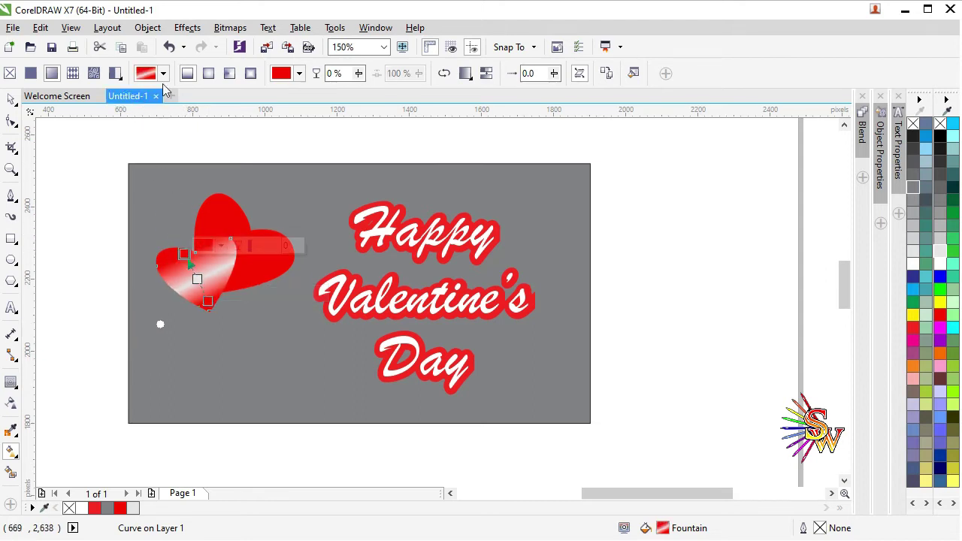
# Step: Change the smaller heart's fill to a conical fountain fill after trying the elliptical and rectangular types
pyautogui.click(214, 75)
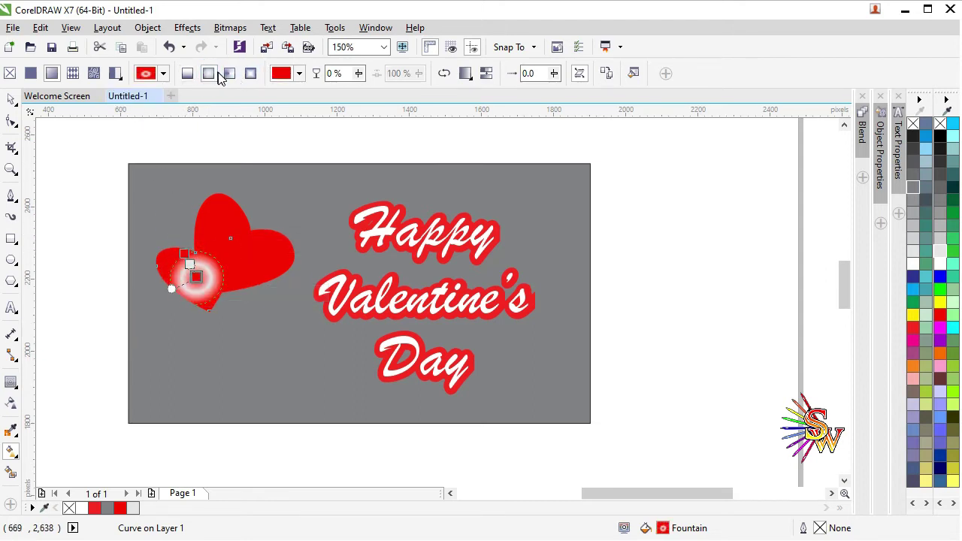
pyautogui.click(245, 76)
pyautogui.click(253, 73)
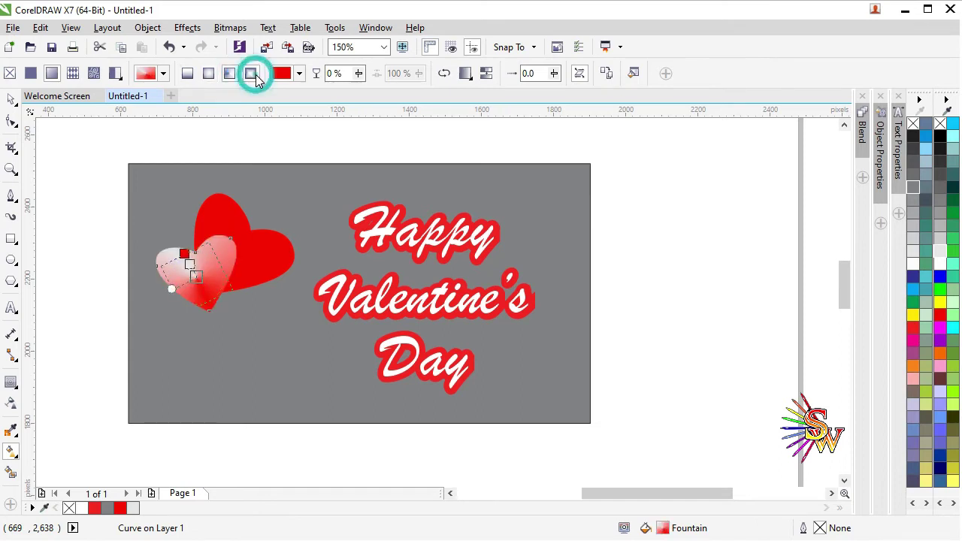
pyautogui.click(229, 73)
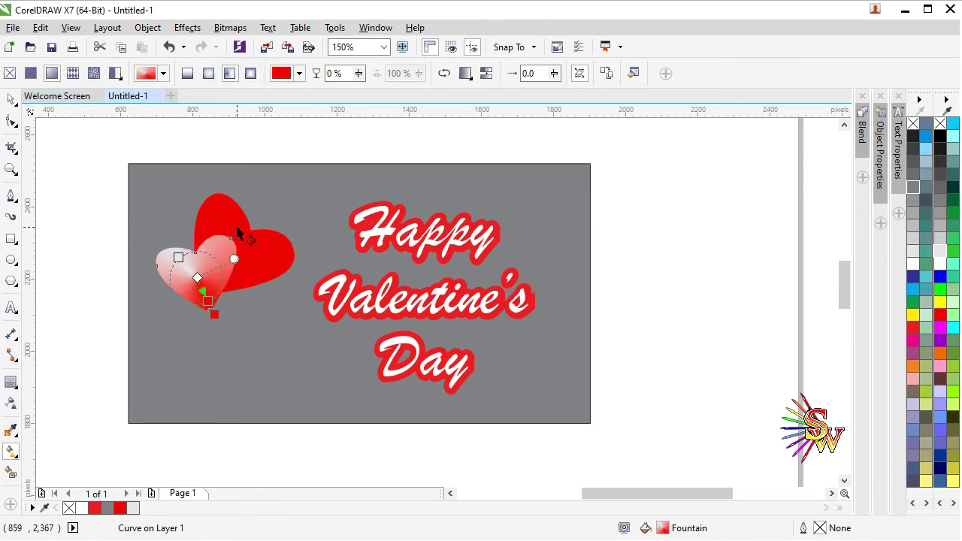
# Step: Apply a conical red-to-white fountain fill to the larger heart
pyautogui.click(236, 190)
pyautogui.click(54, 75)
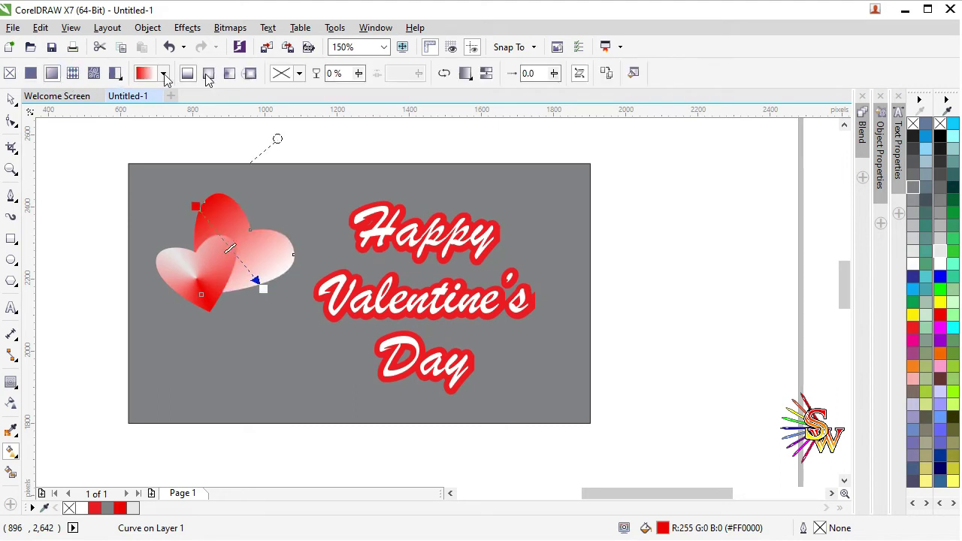
pyautogui.click(230, 75)
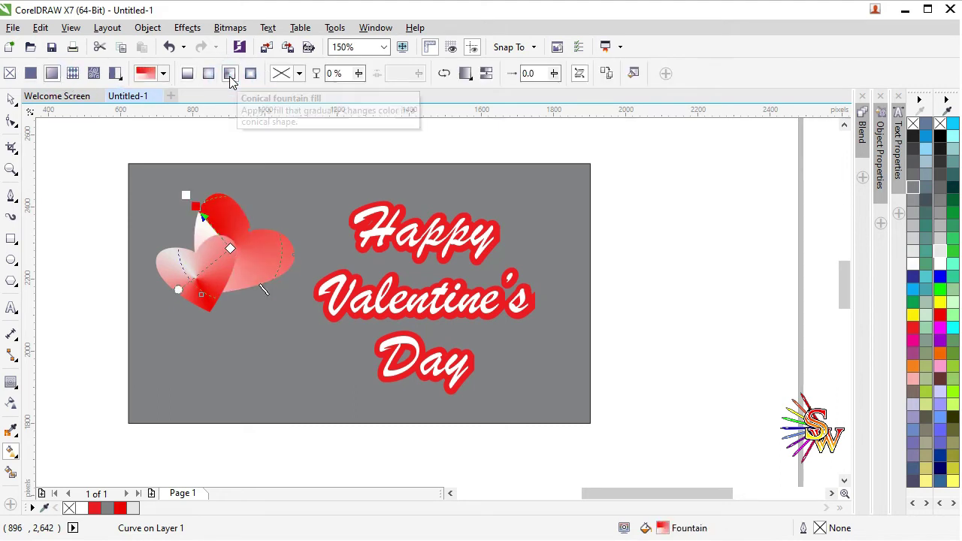
# Step: Try different red and white end colours and a new angle on the larger heart's conical fill, undoing the last change
pyautogui.click(186, 195)
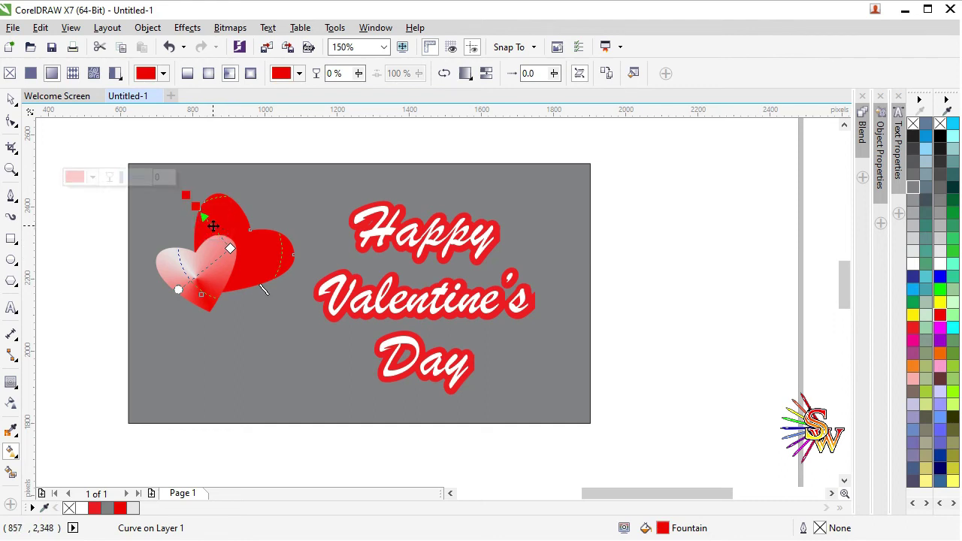
pyautogui.moveTo(196, 206); pyautogui.dragTo(227, 197)
pyautogui.click(937, 264)
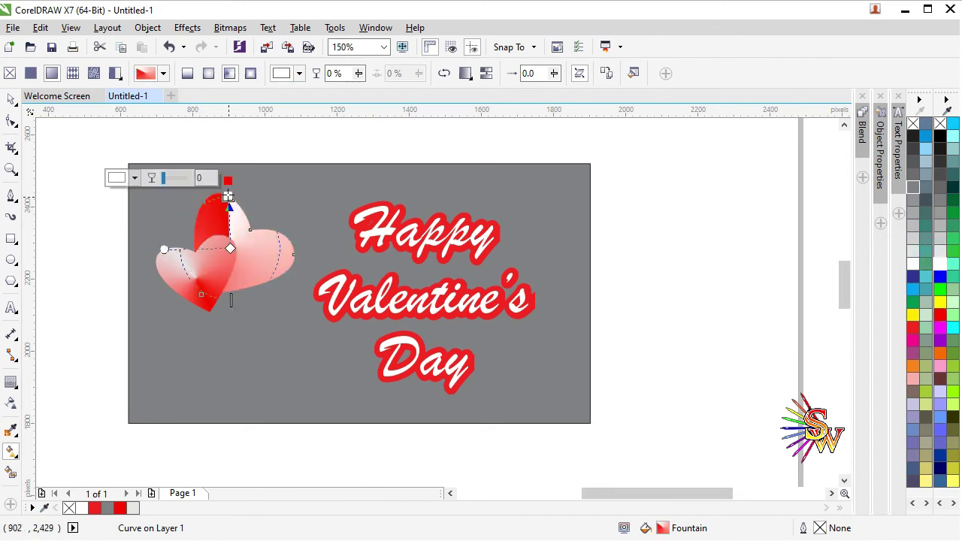
pyautogui.hotkey('ctrl', 'z')
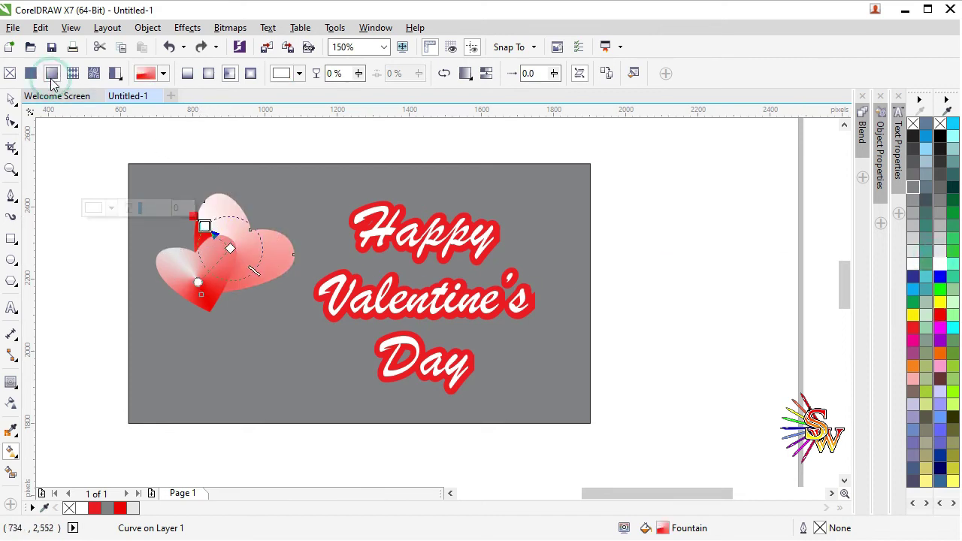
# Step: Switch the larger heart to a linear fountain fill, extend its red end, and add a 38% stop, making that stop and the white end red
pyautogui.click(186, 74)
pyautogui.moveTo(252, 269); pyautogui.dragTo(278, 305)
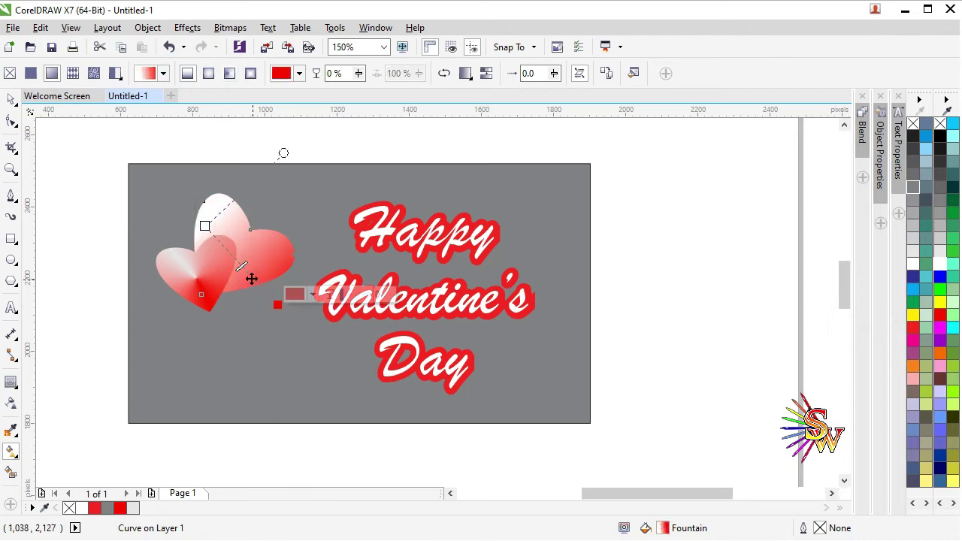
pyautogui.doubleClick(233, 257)
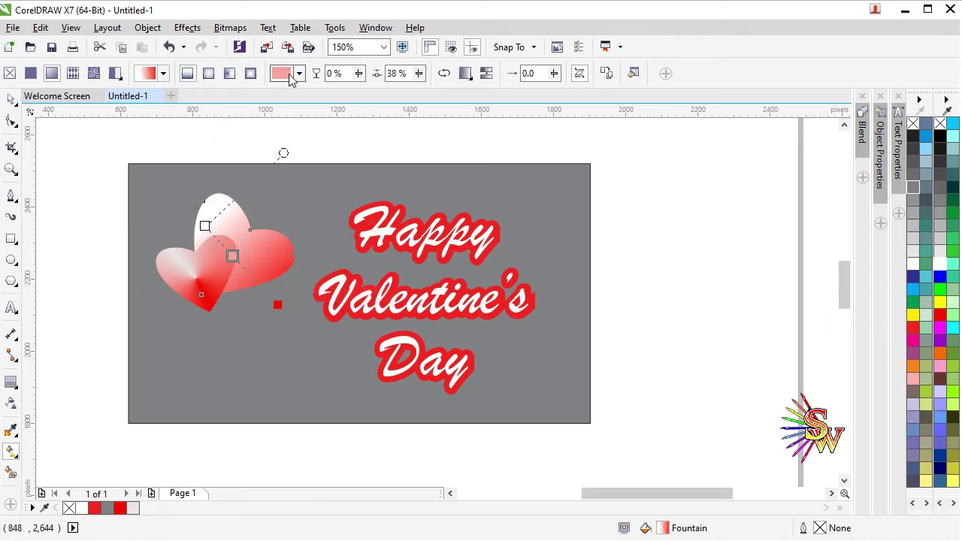
pyautogui.click(939, 315)
pyautogui.click(205, 225)
pyautogui.click(937, 313)
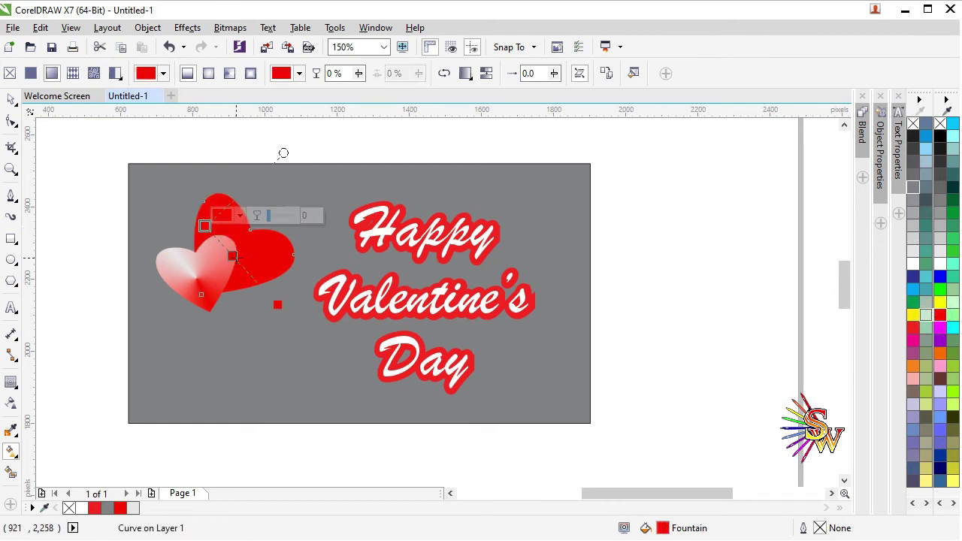
# Step: Make the larger heart's 38% stop white, switch the fill to conical, and place its centre near the heart's notch
pyautogui.click(233, 256)
pyautogui.click(939, 264)
pyautogui.click(231, 74)
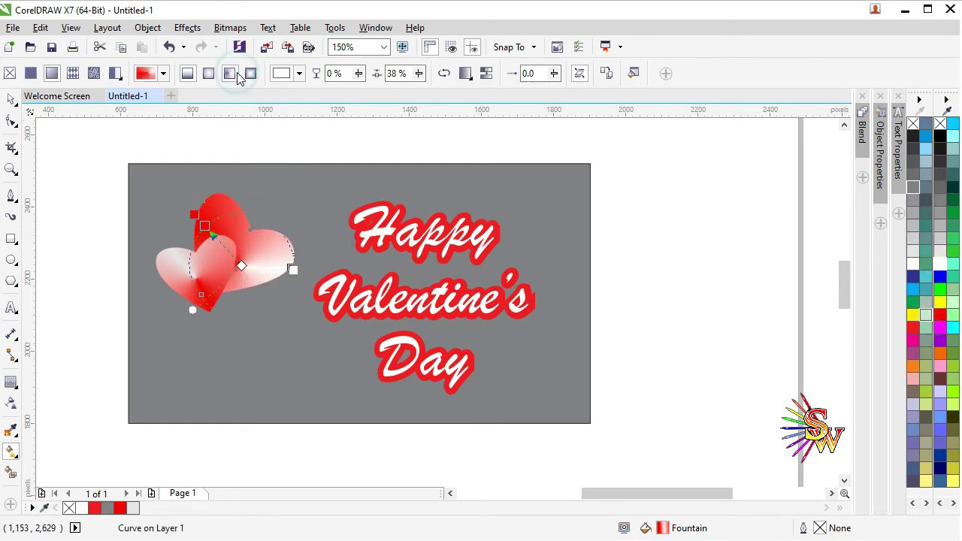
pyautogui.moveTo(242, 263)
pyautogui.mouseDown()
pyautogui.moveTo(244, 244)
pyautogui.moveTo(222, 209)
pyautogui.moveTo(261, 258)
pyautogui.mouseUp()
pyautogui.moveTo(203, 206); pyautogui.dragTo(253, 264)
pyautogui.moveTo(203, 207); pyautogui.dragTo(220, 225)
pyautogui.click(219, 225)
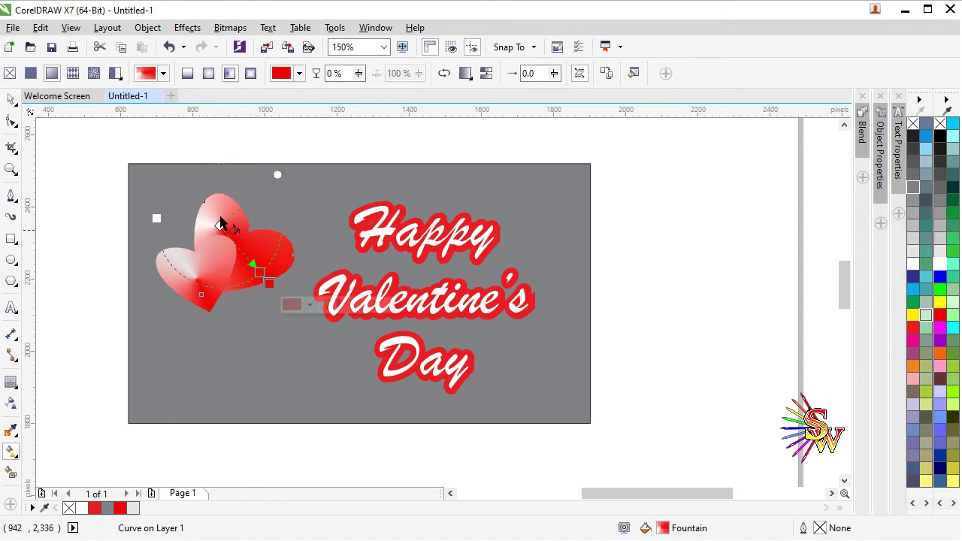
# Step: Rotate the smaller heart by about 9.4 degrees and shift it slightly up and to the left
pyautogui.click(11, 99)
pyautogui.moveTo(218, 225); pyautogui.dragTo(236, 238)
pyautogui.doubleClick(184, 260)
pyautogui.moveTo(169, 270); pyautogui.dragTo(163, 267)
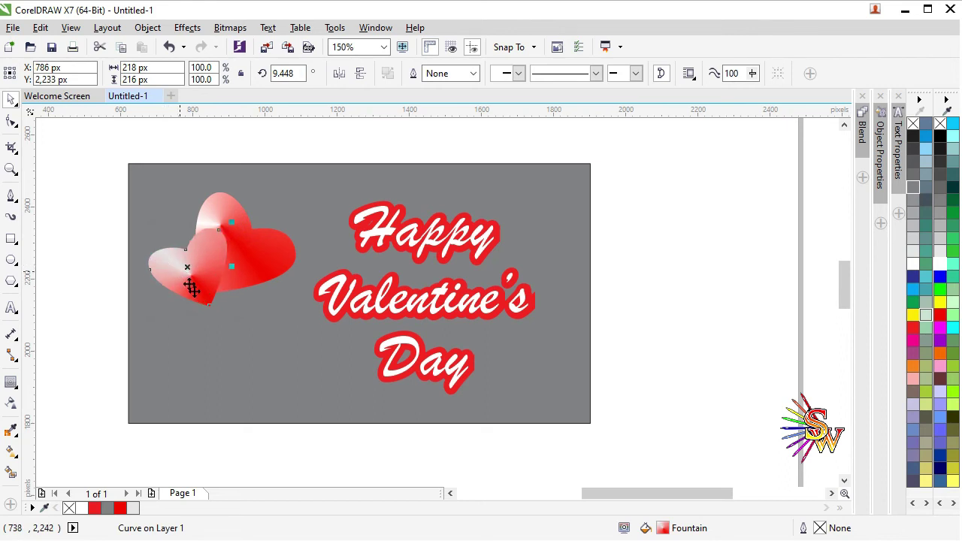
# Step: Add a one-step 16 px outside contour to both the smaller and the larger heart
pyautogui.click(11, 381)
pyautogui.click(368, 73)
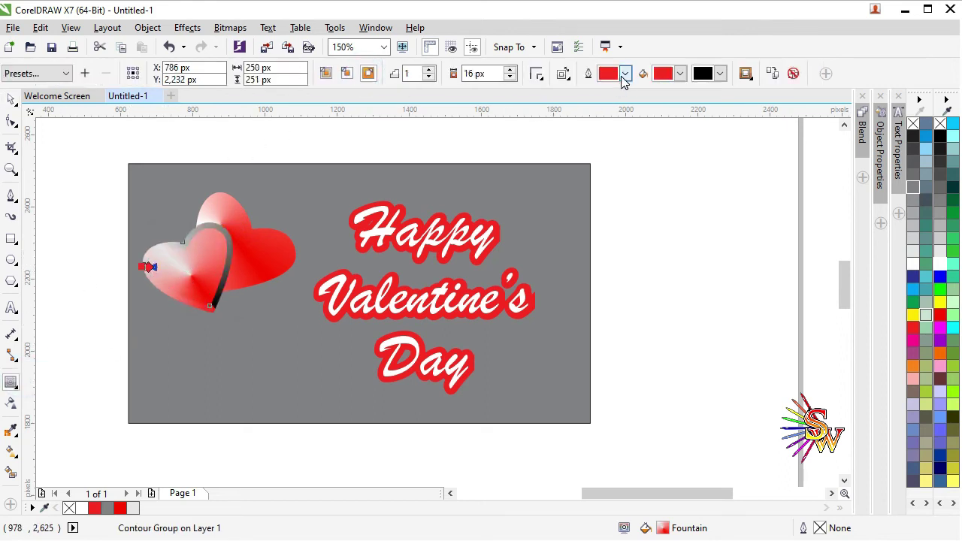
pyautogui.click(625, 74)
pyautogui.click(293, 265)
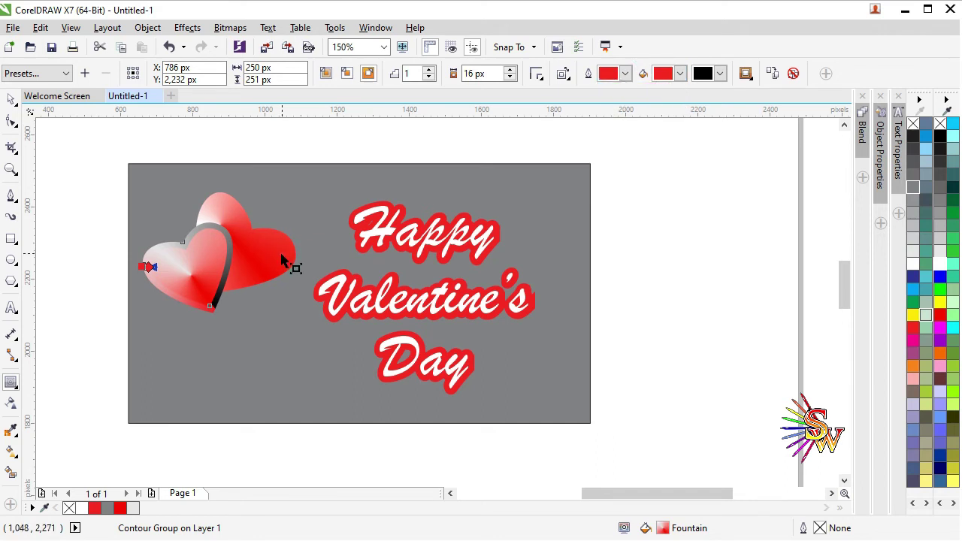
pyautogui.click(370, 73)
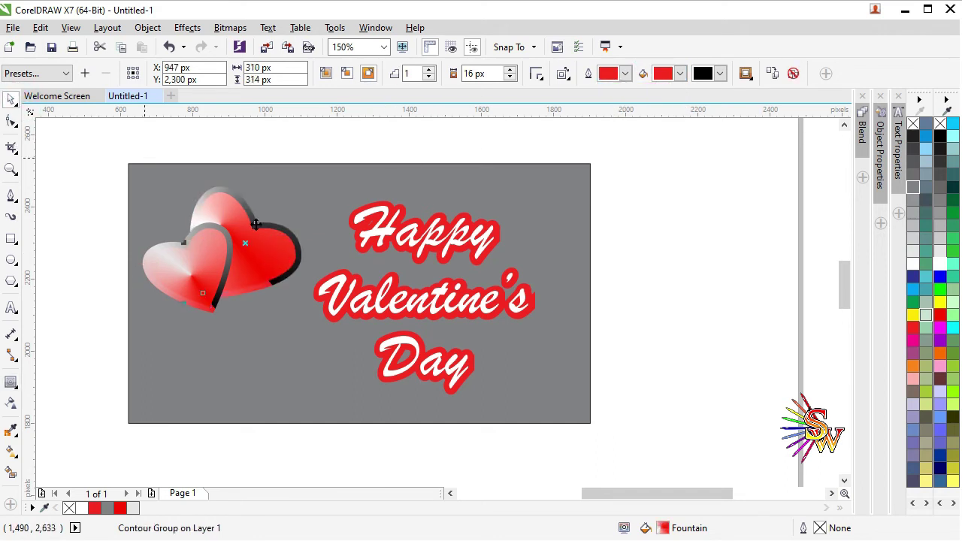
# Step: Break the larger heart's contour apart and fill the separated contour shape white
pyautogui.hotkey('ctrl', 'k')
pyautogui.click(88, 298)
pyautogui.click(277, 282)
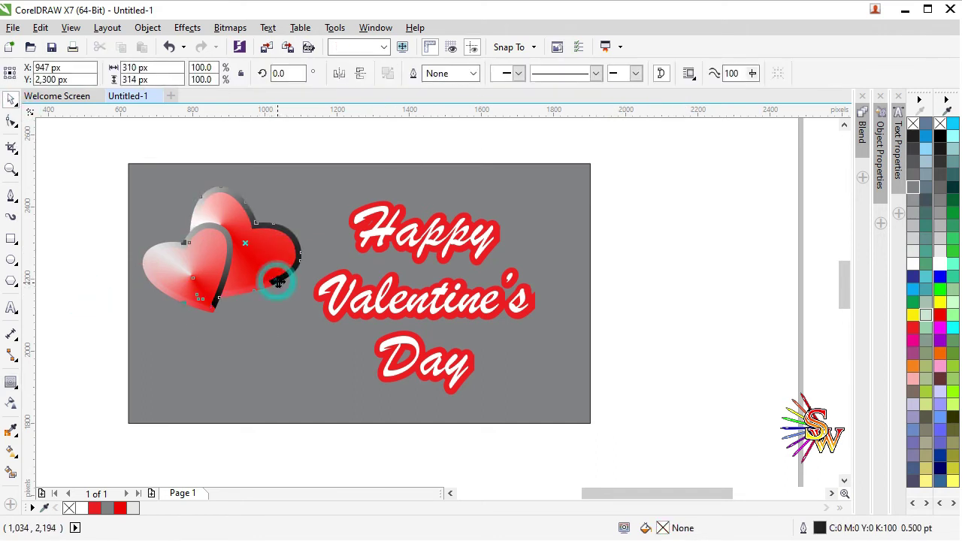
pyautogui.click(940, 263)
# Step: Break the smaller heart's contour apart and fill only the separated contour shape white
pyautogui.click(167, 271)
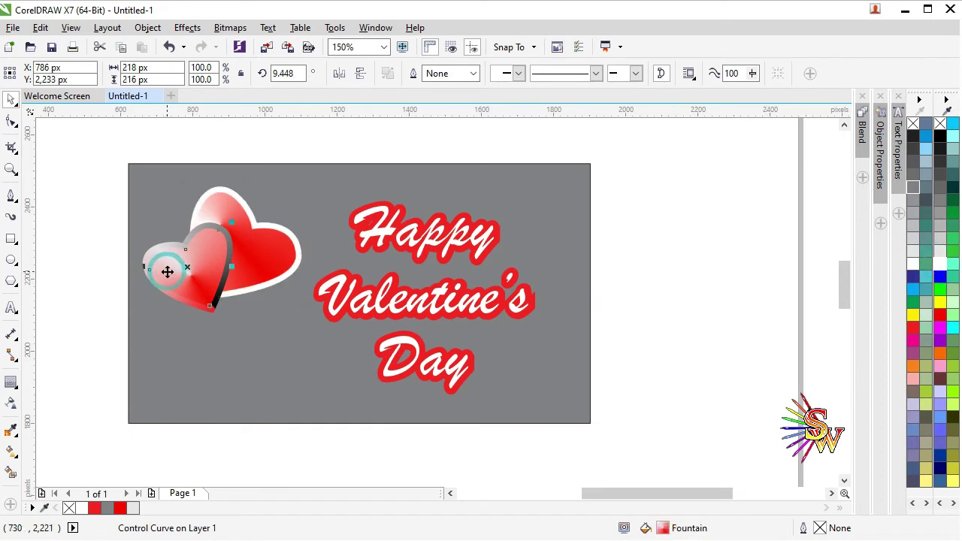
pyautogui.click(168, 294)
pyautogui.click(94, 299)
pyautogui.click(165, 290)
pyautogui.hotkey('ctrl', 'k')
pyautogui.click(112, 289)
pyautogui.click(213, 311)
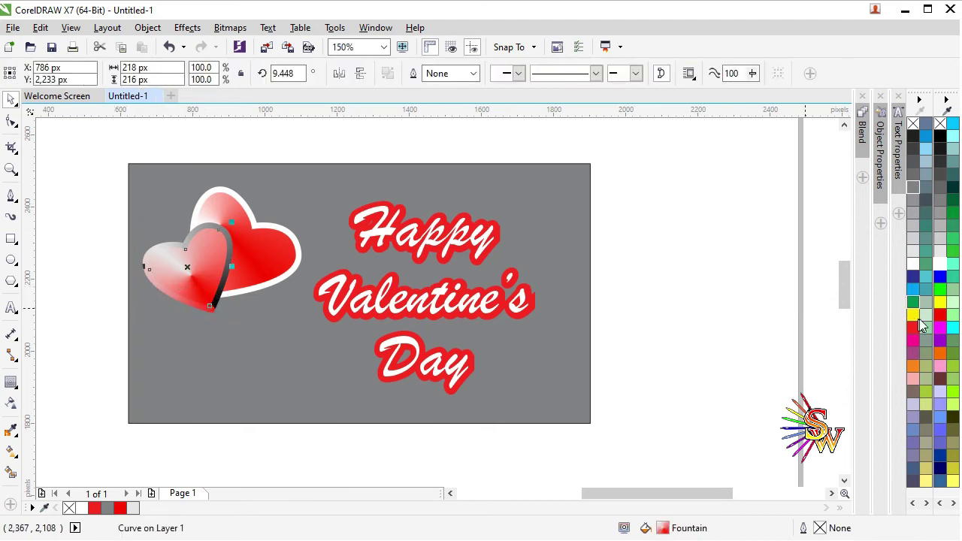
pyautogui.click(940, 265)
pyautogui.hotkey('ctrl', 'z')
pyautogui.hotkey('ctrl', 'z')
pyautogui.click(935, 268)
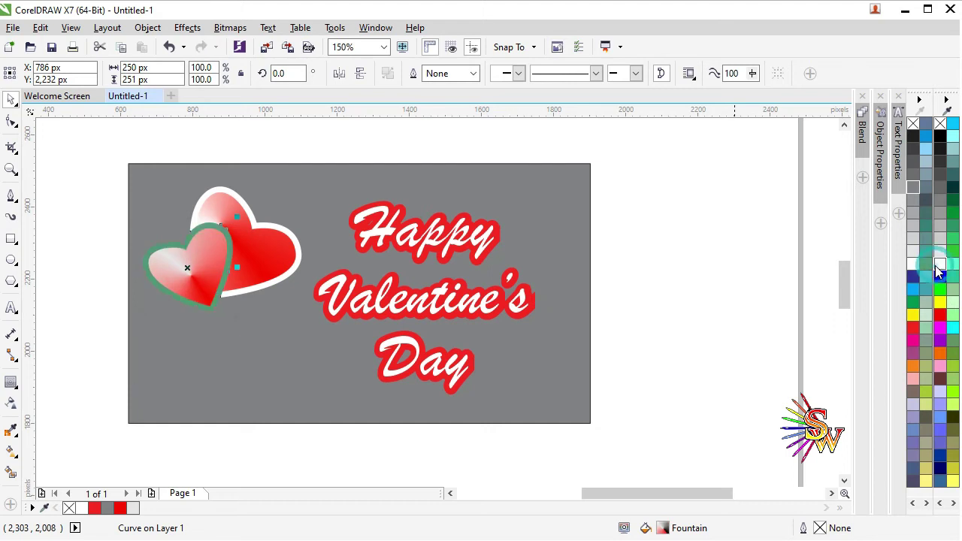
# Step: Break the contour of the word Happy apart and select its red outer shape
pyautogui.click(402, 135)
pyautogui.click(388, 202)
pyautogui.hotkey('ctrl', 'k')
pyautogui.click(646, 247)
pyautogui.click(496, 238)
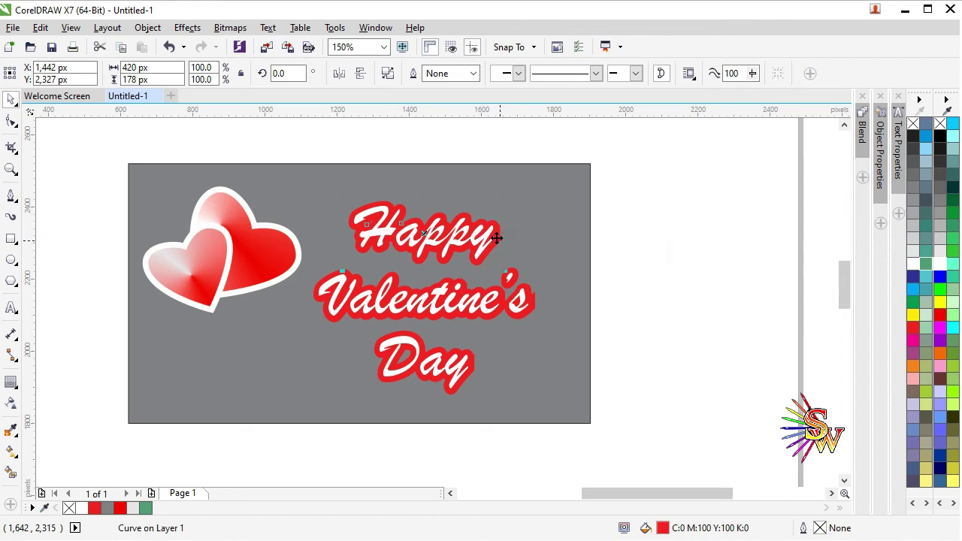
# Step: Apply a left-to-right linear fountain fill to the Happy contour with red ends and a white stop at 77%
pyautogui.press('g')
pyautogui.moveTo(355, 230); pyautogui.dragTo(507, 234)
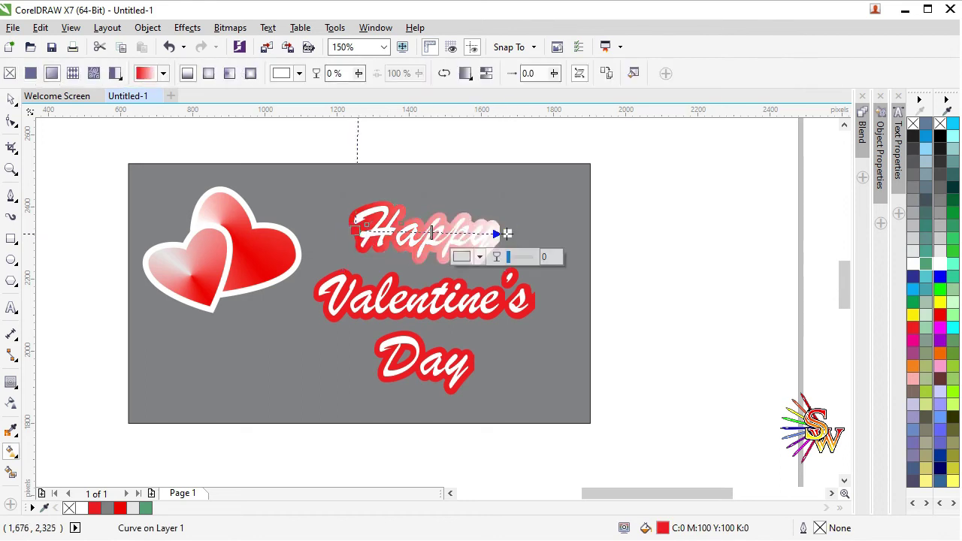
pyautogui.moveTo(940, 314); pyautogui.dragTo(502, 248)
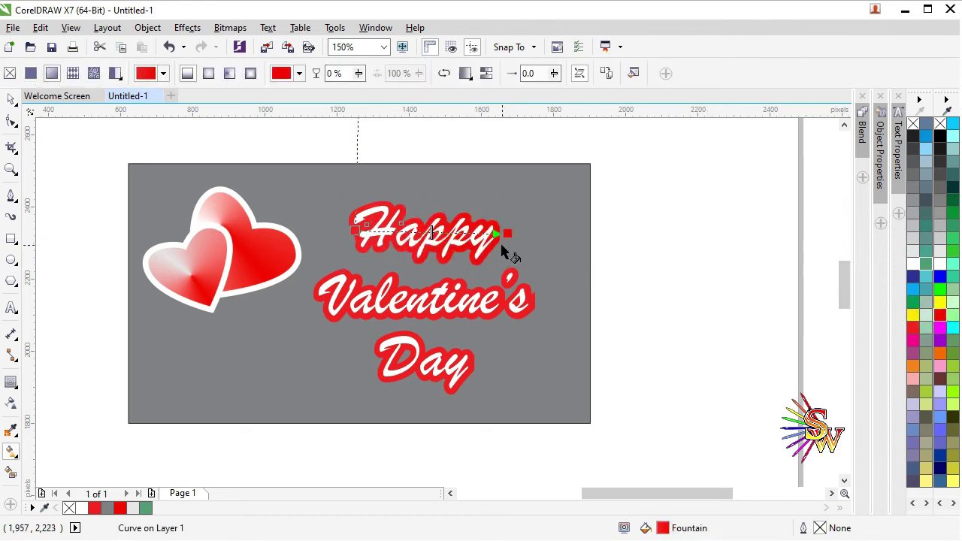
pyautogui.doubleClick(472, 233)
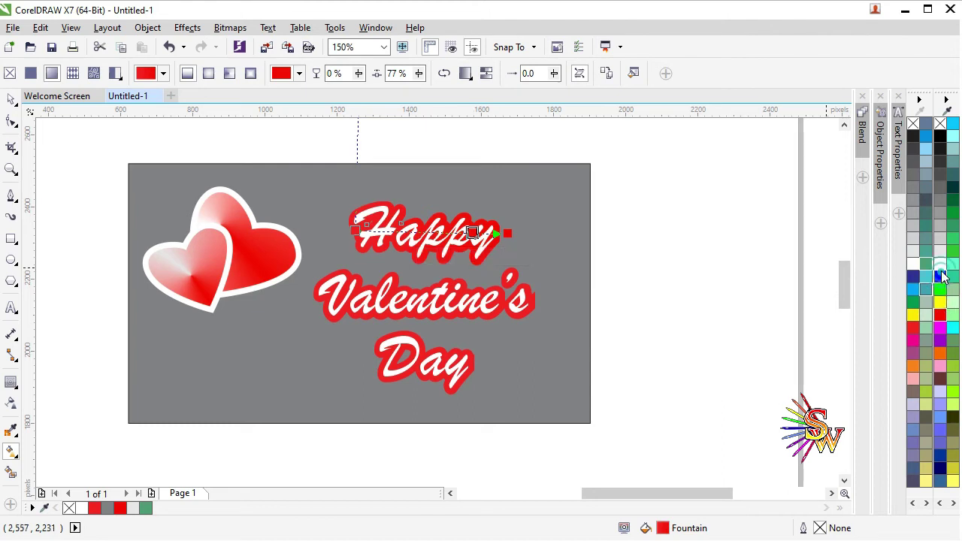
pyautogui.click(940, 266)
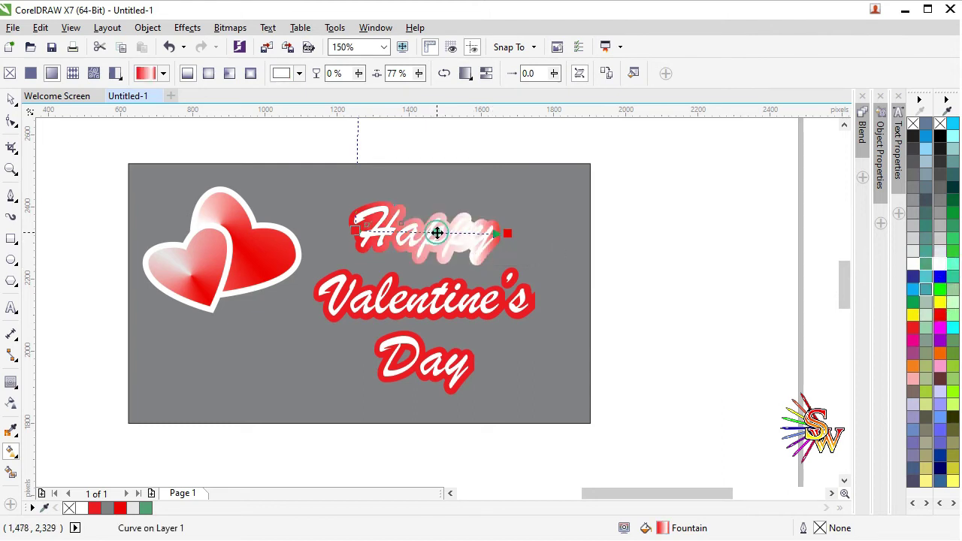
# Step: Add a red stop near the middle of the Happy contour's fill and a white stop at 36%
pyautogui.doubleClick(436, 233)
pyautogui.click(941, 316)
pyautogui.moveTo(435, 232); pyautogui.dragTo(409, 231)
pyautogui.click(941, 269)
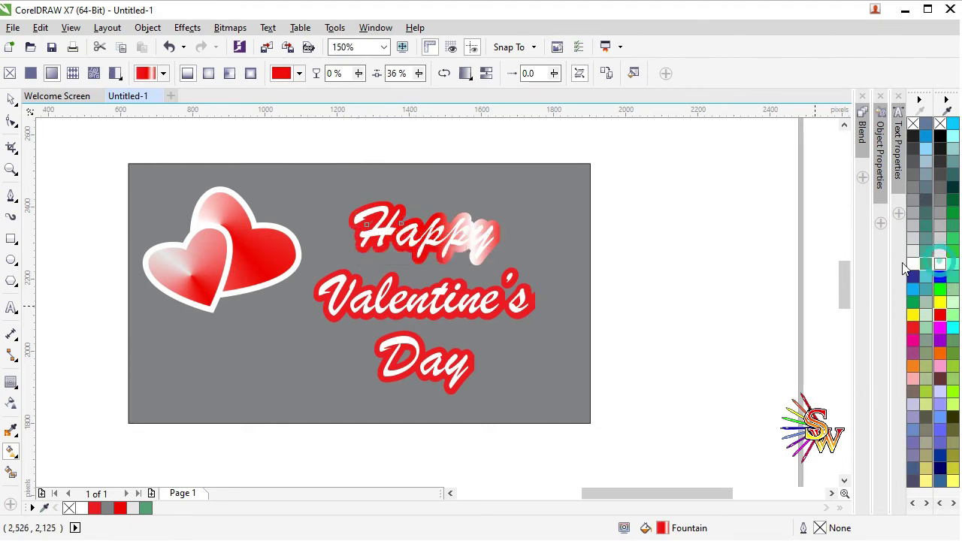
# Step: Add a red stop at 23% to the Happy contour's fill and move the middle red stop to 65%
pyautogui.scroll(2, 404, 235)
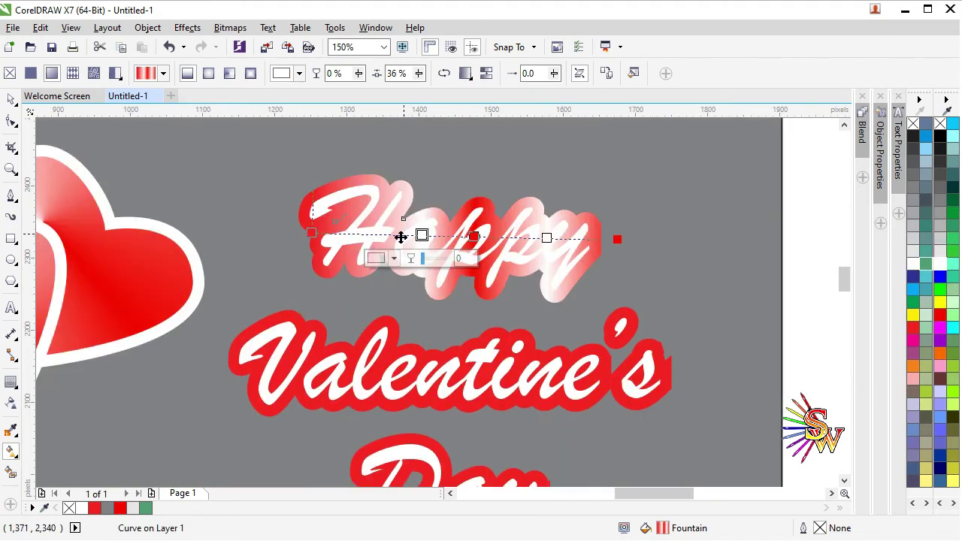
pyautogui.doubleClick(382, 236)
pyautogui.click(938, 319)
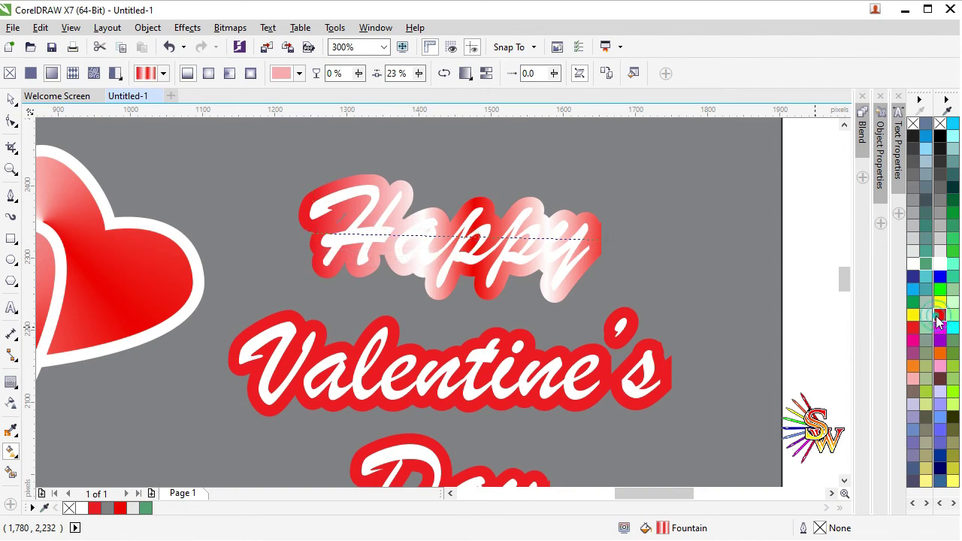
pyautogui.moveTo(465, 237); pyautogui.dragTo(511, 237)
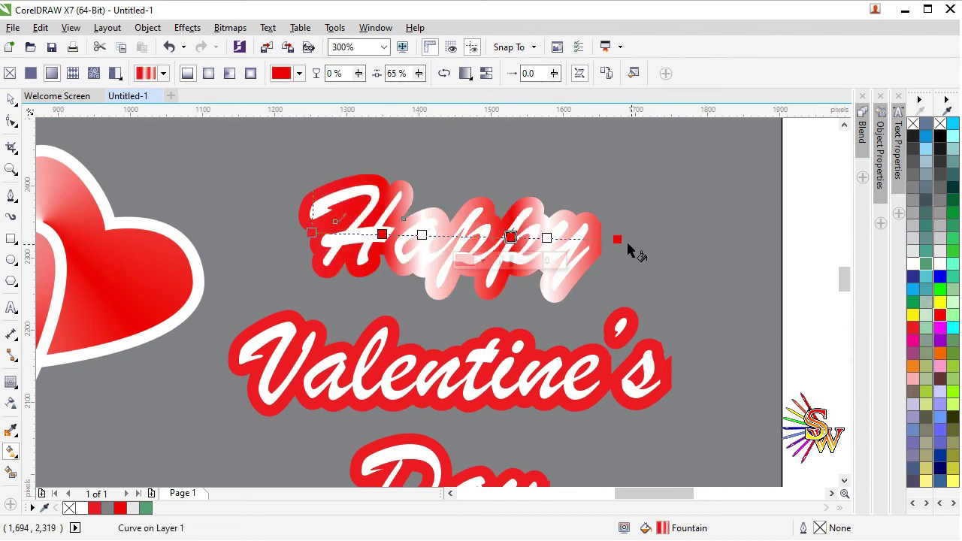
# Step: Shorten the Happy contour's fill at its right end and add a red stop at 43%
pyautogui.moveTo(598, 239); pyautogui.dragTo(579, 239)
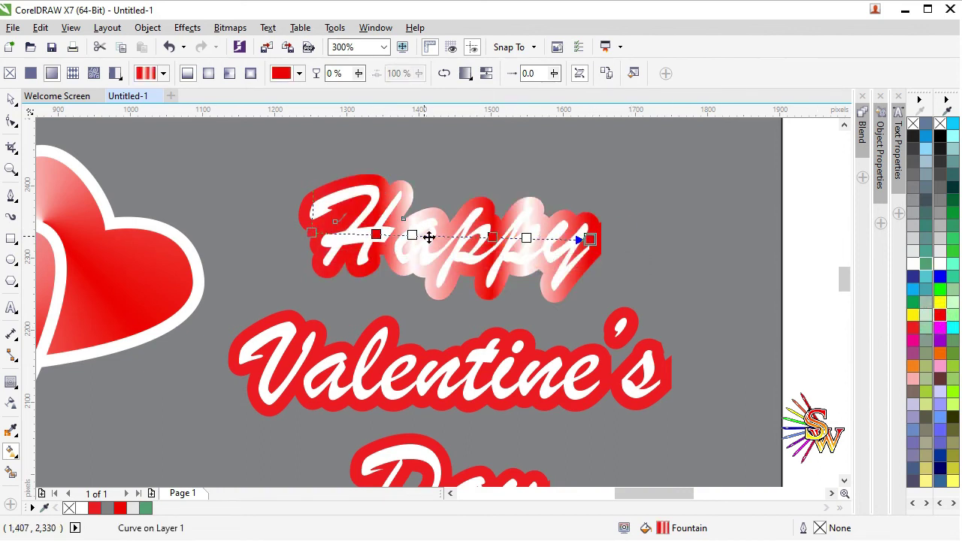
pyautogui.doubleClick(433, 236)
pyautogui.click(940, 315)
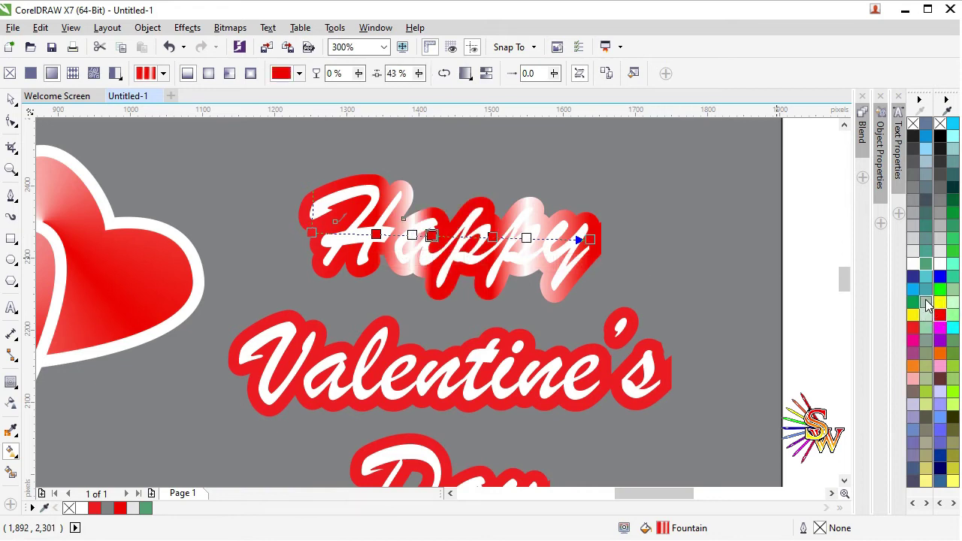
# Step: Tilt the Happy contour's fill downward to the right and add a red stop at 83%
pyautogui.moveTo(311, 231); pyautogui.dragTo(312, 203)
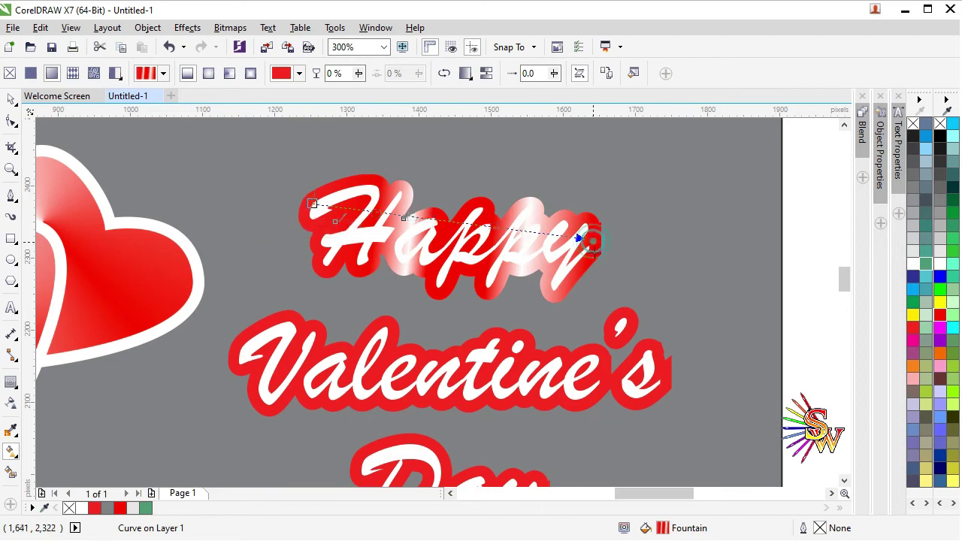
pyautogui.moveTo(592, 240); pyautogui.dragTo(592, 261)
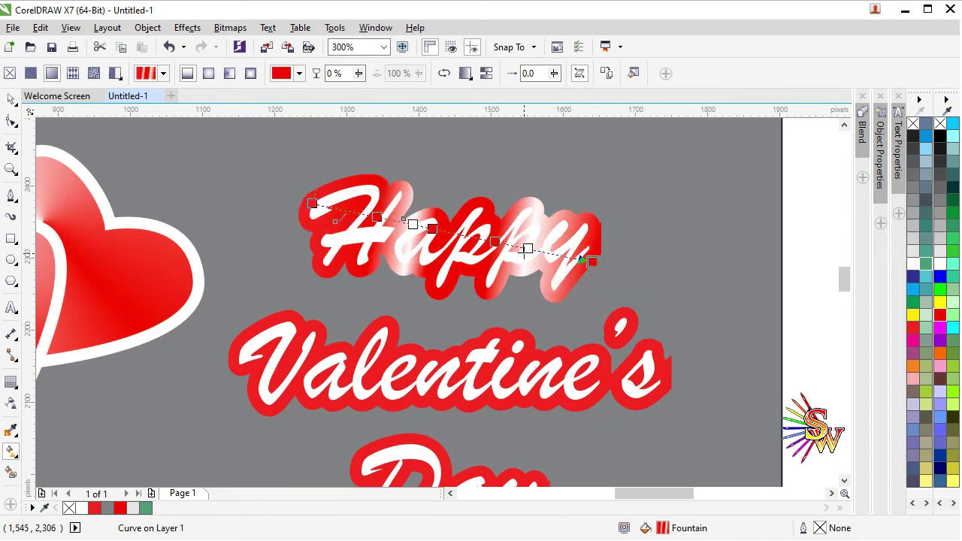
pyautogui.click(547, 253)
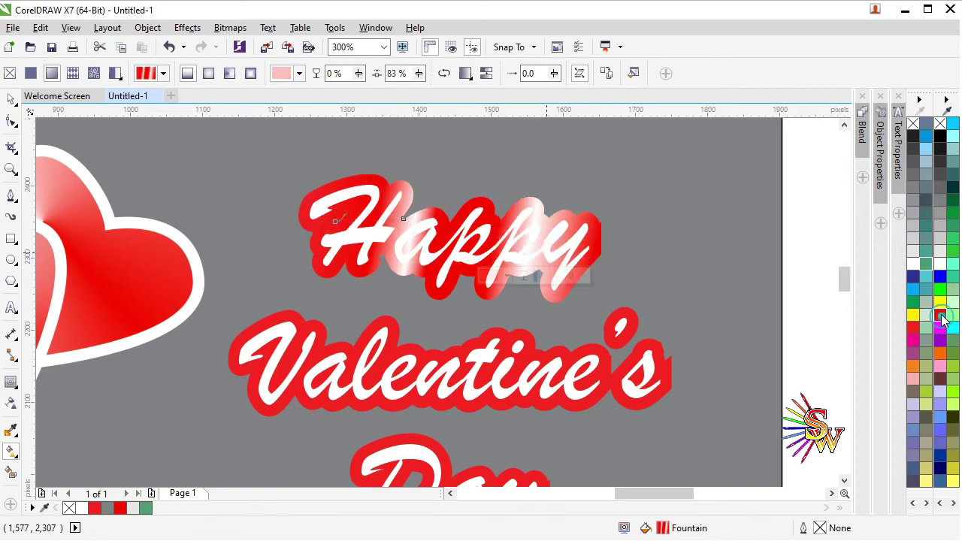
pyautogui.click(939, 315)
pyautogui.scroll(-2, 412, 255)
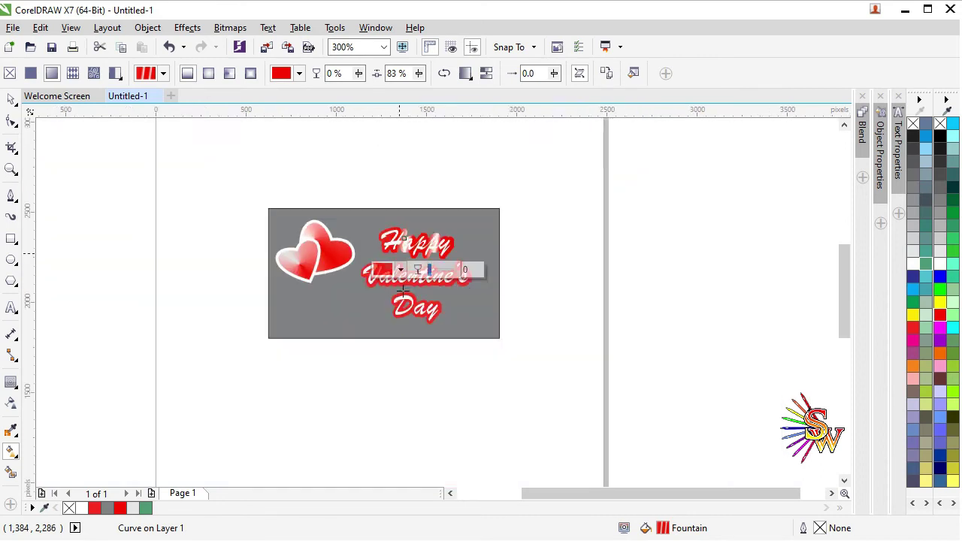
pyautogui.scroll(1, 401, 286)
# Step: Break the contour of the word Valentine's apart from its text
pyautogui.click(11, 98)
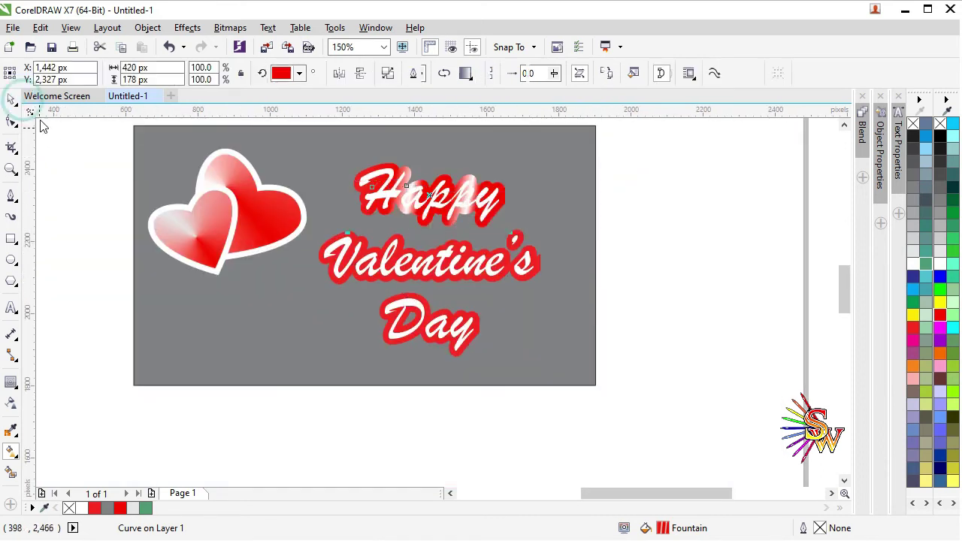
pyautogui.click(431, 264)
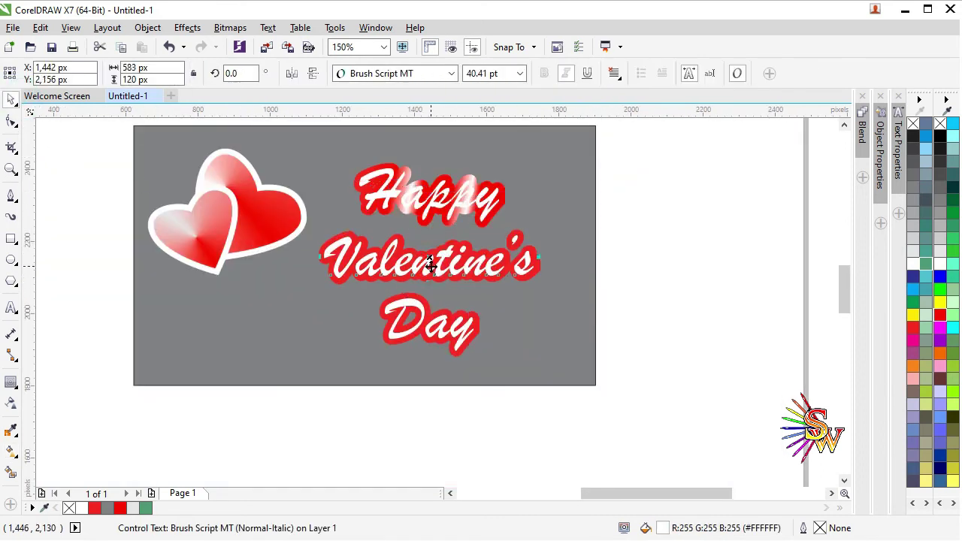
pyautogui.click(476, 277)
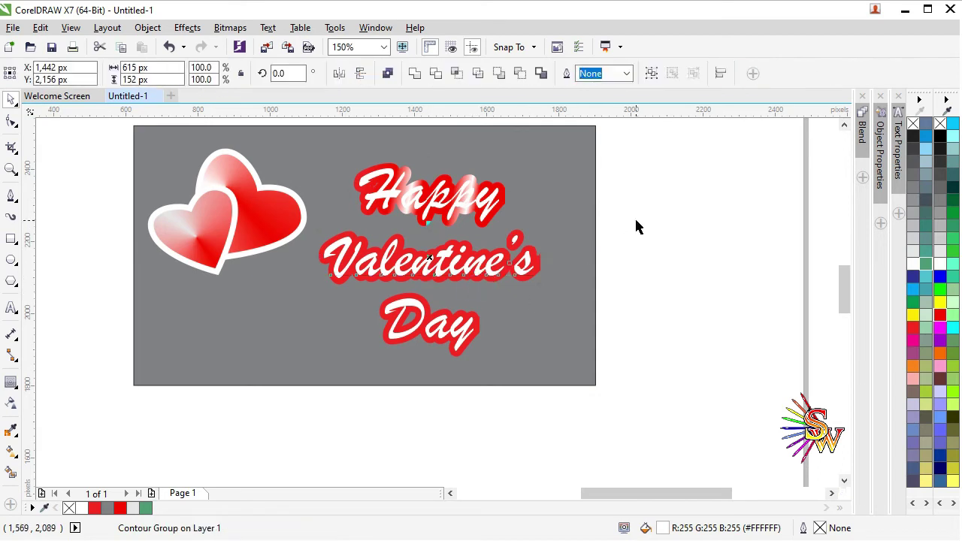
pyautogui.click(636, 226)
pyautogui.click(503, 280)
pyautogui.press('g')
pyautogui.moveTo(328, 269); pyautogui.dragTo(540, 270)
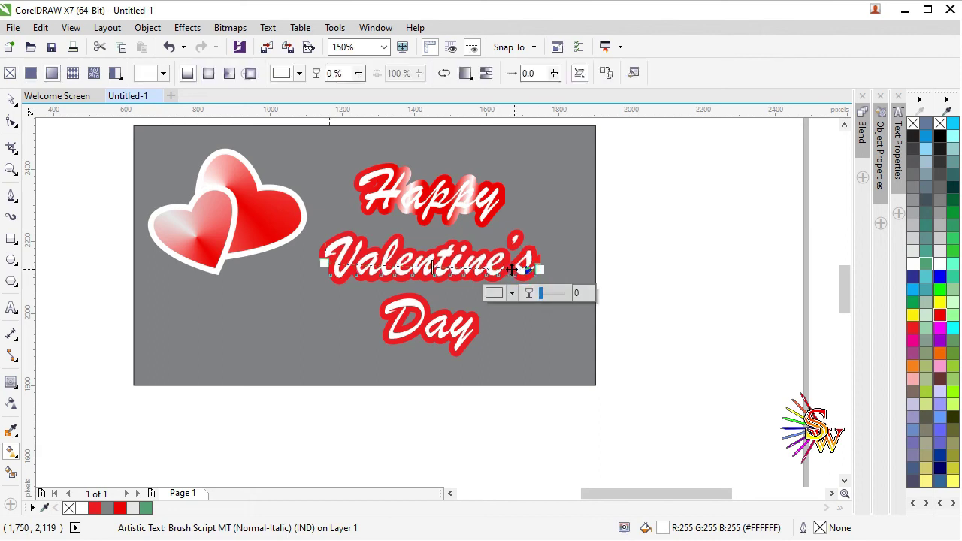
pyautogui.click(503, 269)
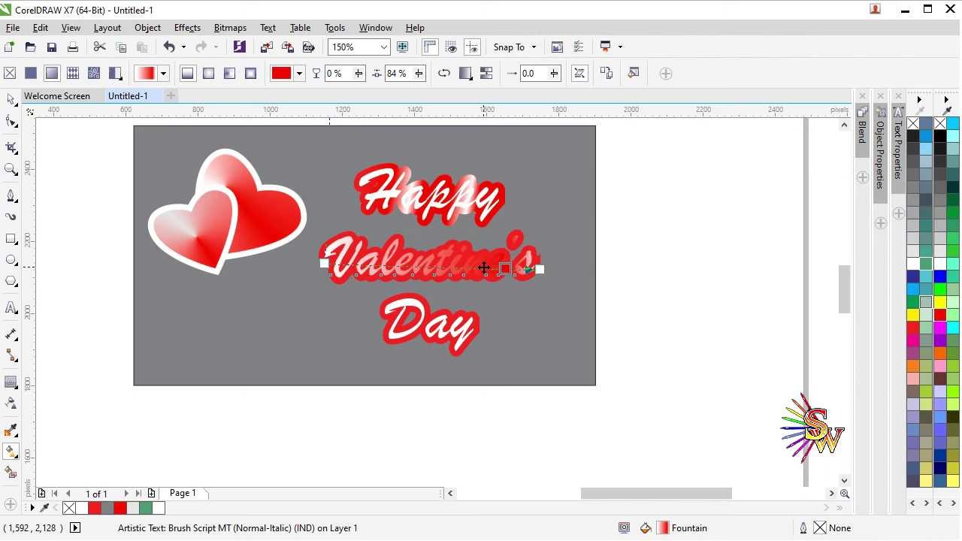
pyautogui.click(11, 98)
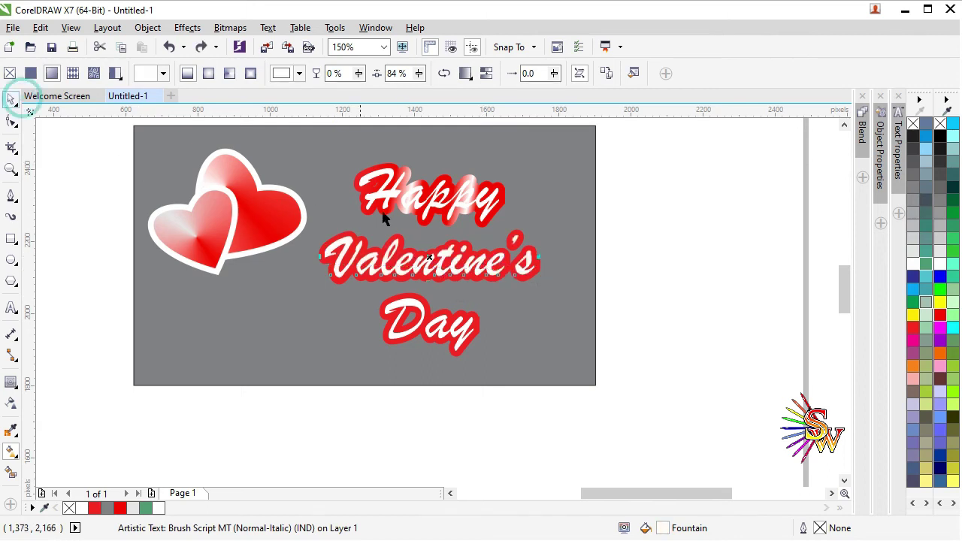
# Step: Apply a left-to-right linear fountain fill from red to white to the separated Valentine's contour shape
pyautogui.scroll(1, 444, 257)
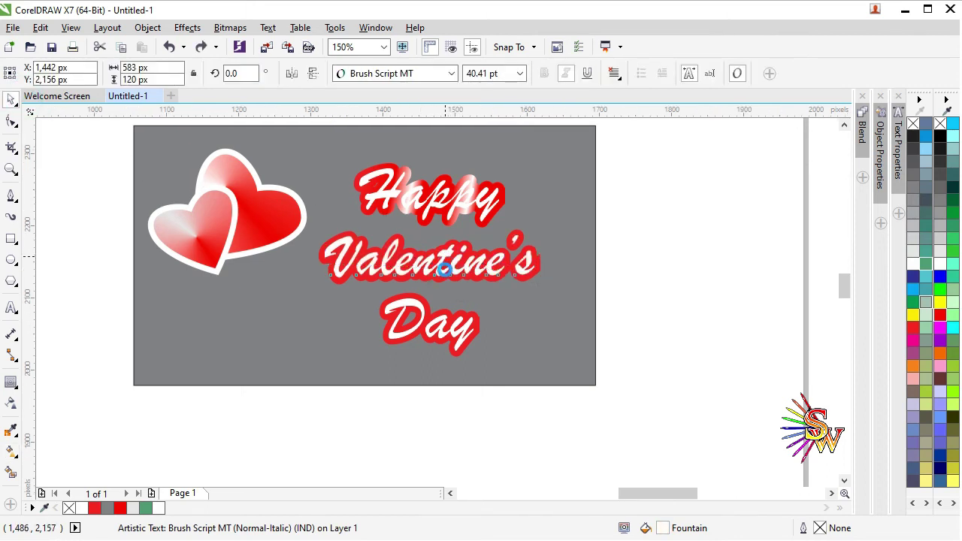
pyautogui.scroll(3, 445, 269)
pyautogui.click(429, 338)
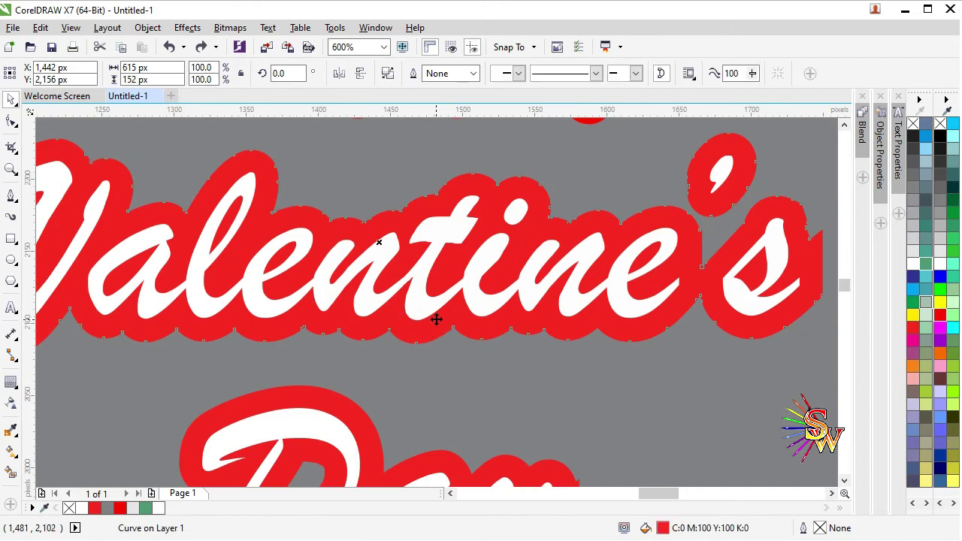
pyautogui.scroll(-3, 436, 267)
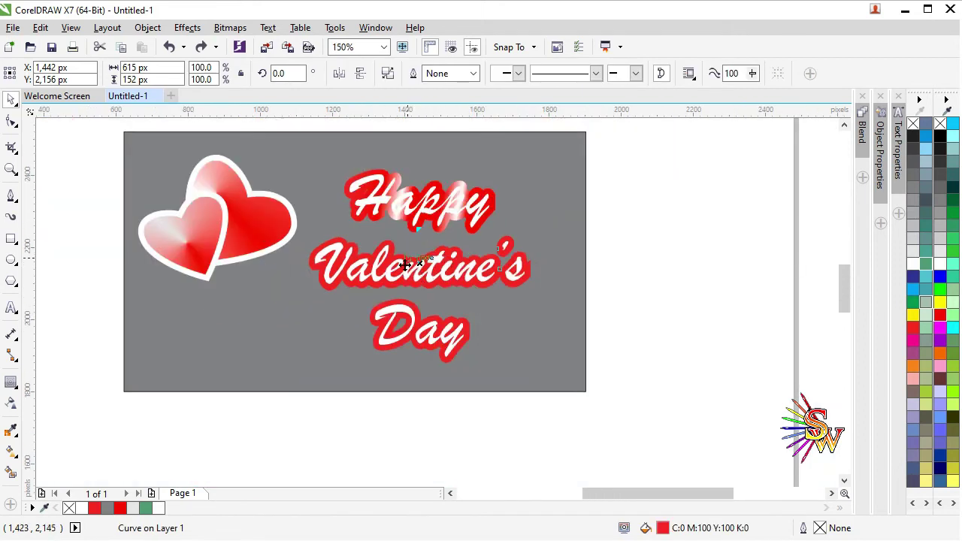
pyautogui.press('g')
pyautogui.moveTo(322, 259); pyautogui.dragTo(529, 267)
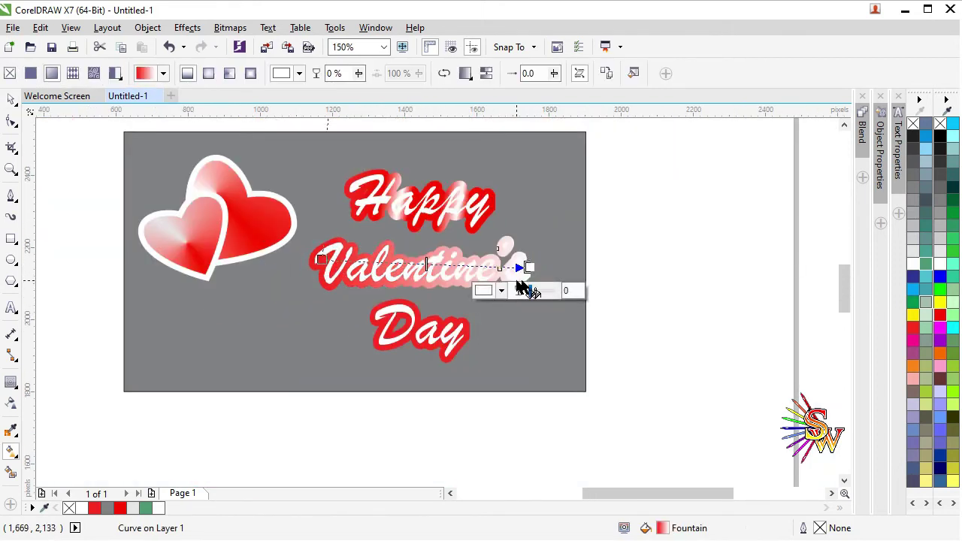
# Step: Make the Valentine's contour fill's end color red and add a white stop at 77% flanked by red stops, including one at 84%
pyautogui.click(940, 315)
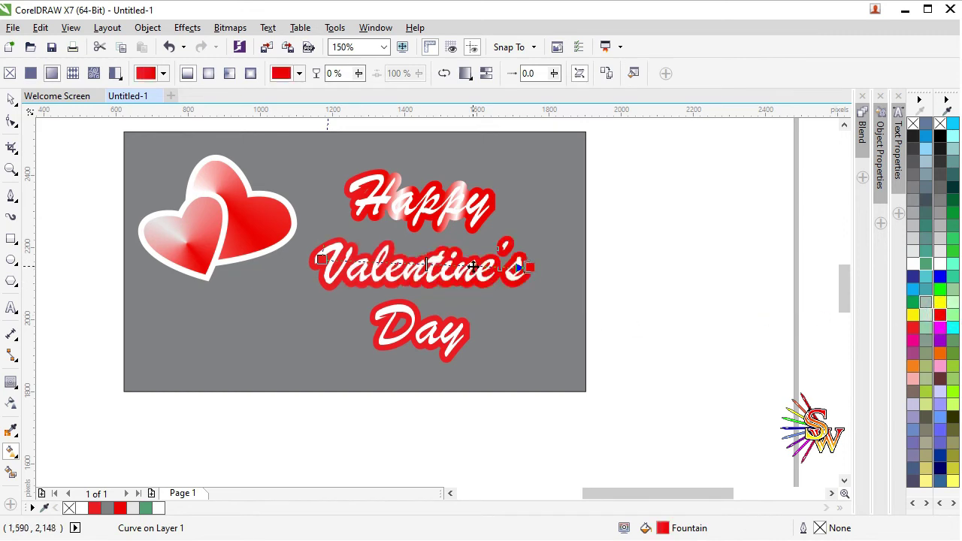
pyautogui.doubleClick(482, 266)
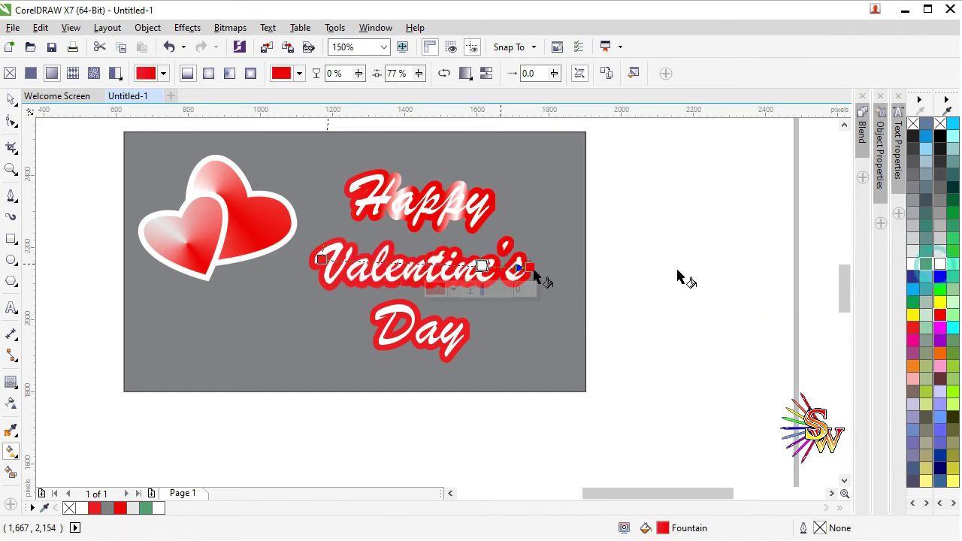
pyautogui.doubleClick(464, 266)
pyautogui.click(939, 314)
pyautogui.doubleClick(496, 266)
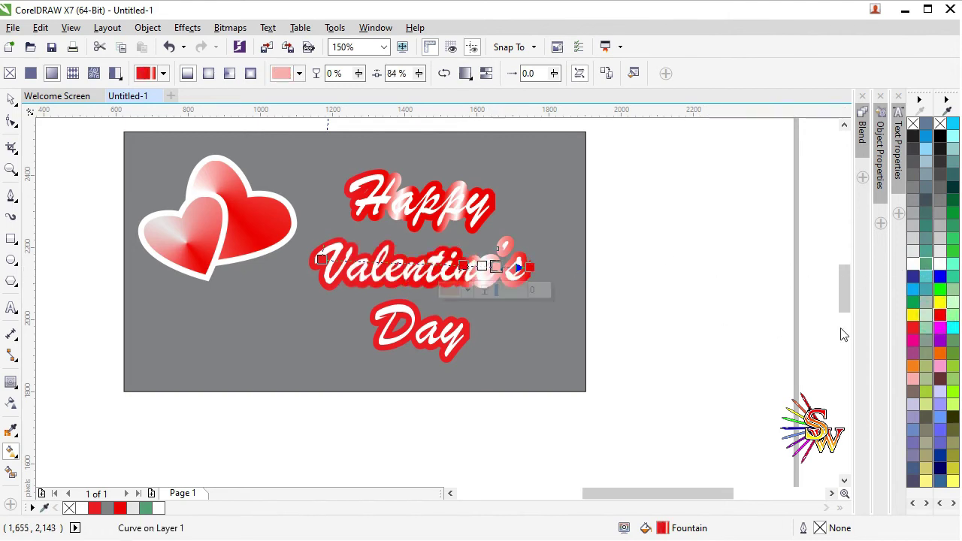
pyautogui.click(939, 314)
# Step: Add a white stop at 51% to the Valentine's contour fill, with red stops at 43% and 59% around it
pyautogui.doubleClick(428, 266)
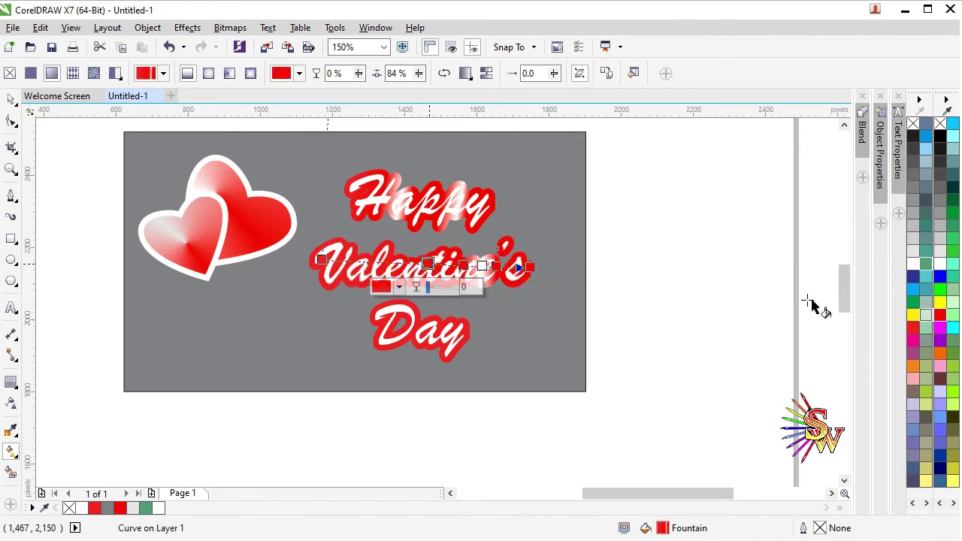
pyautogui.click(940, 263)
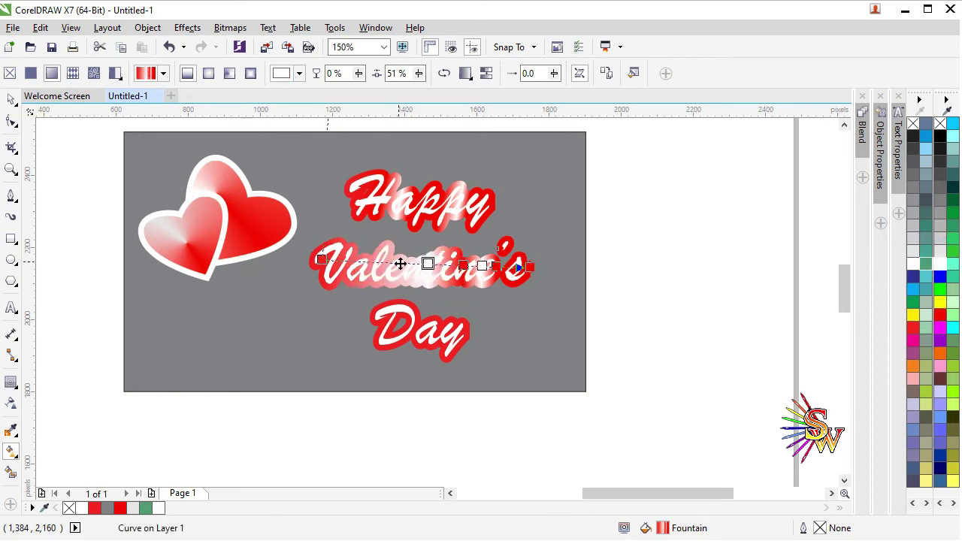
pyautogui.doubleClick(412, 264)
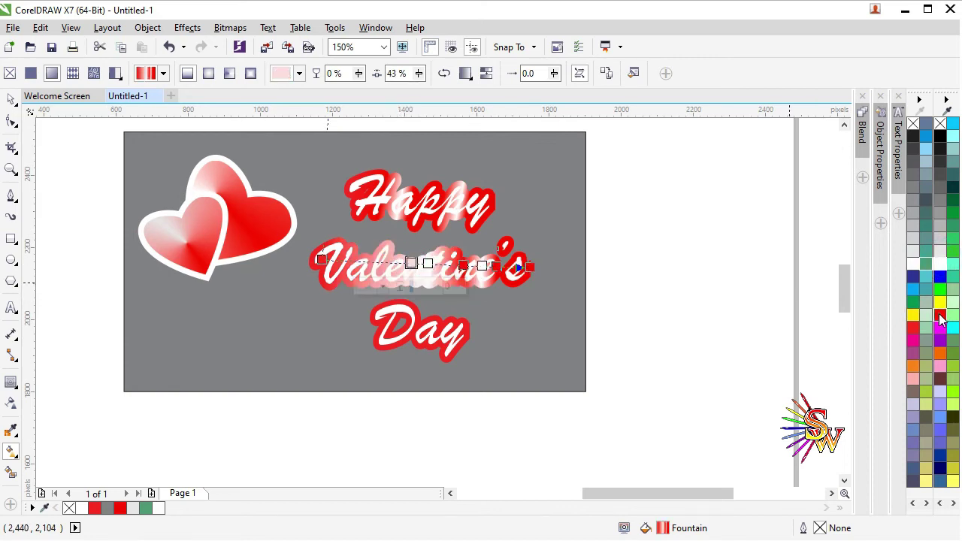
pyautogui.click(940, 316)
pyautogui.doubleClick(446, 266)
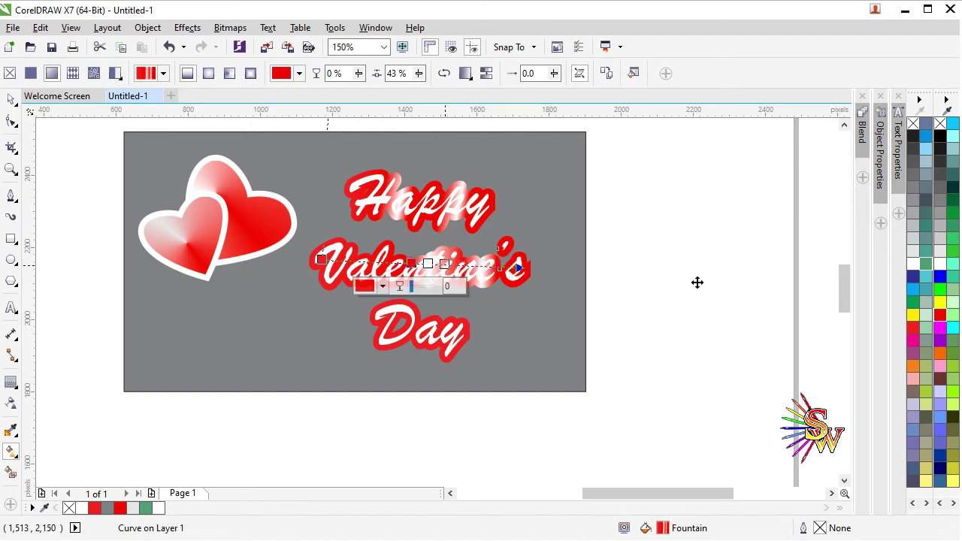
pyautogui.click(940, 316)
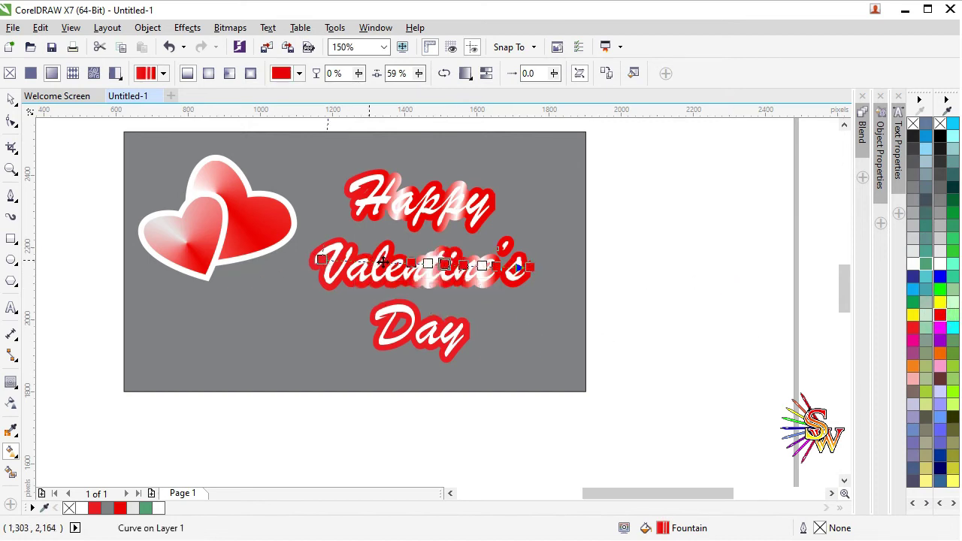
# Step: Extend the Valentine's contour fill's start up and left onto the larger heart so that the color bands slant
pyautogui.moveTo(321, 259); pyautogui.dragTo(257, 240)
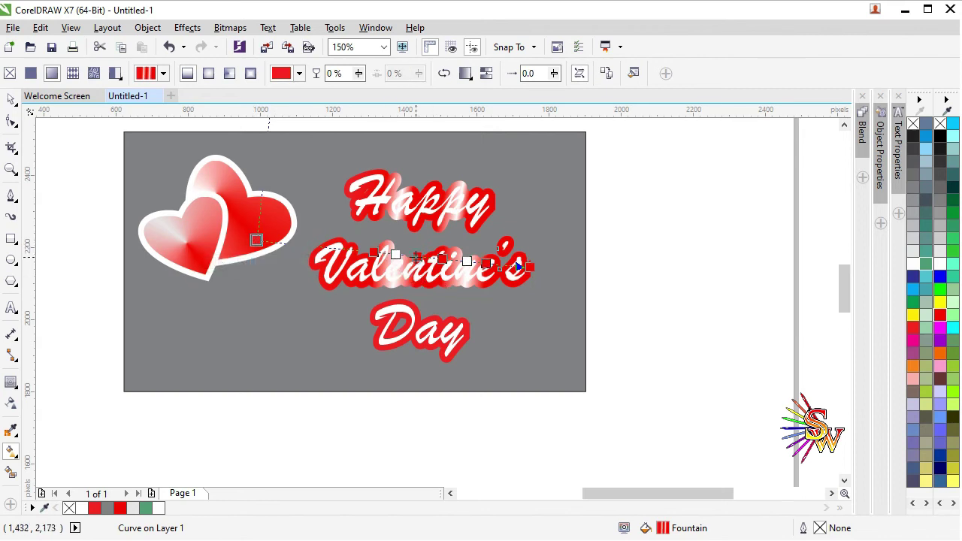
pyautogui.click(407, 257)
pyautogui.moveTo(256, 240); pyautogui.dragTo(268, 215)
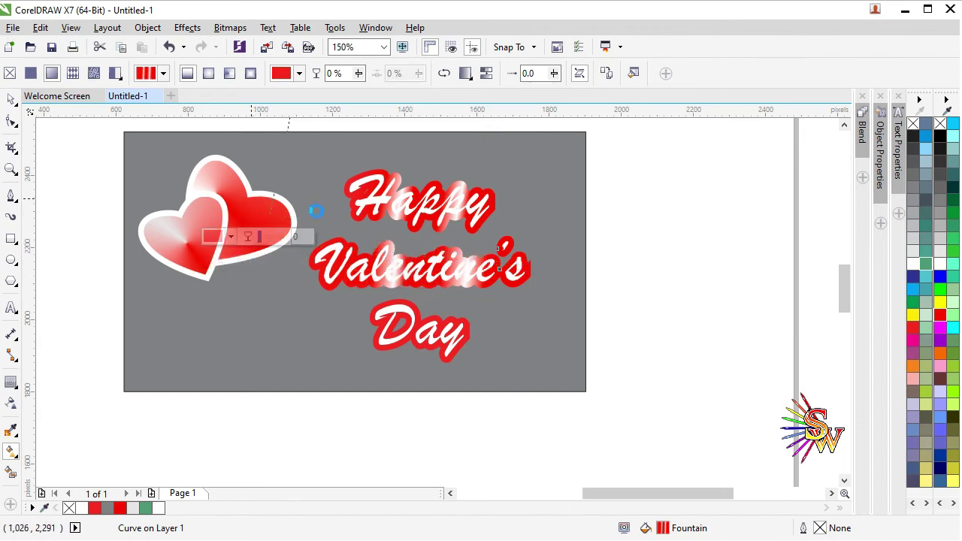
# Step: Move the red stops of the Valentine's contour fill closer to their white stops, placing the last inner one at 81%
pyautogui.scroll(1, 414, 245)
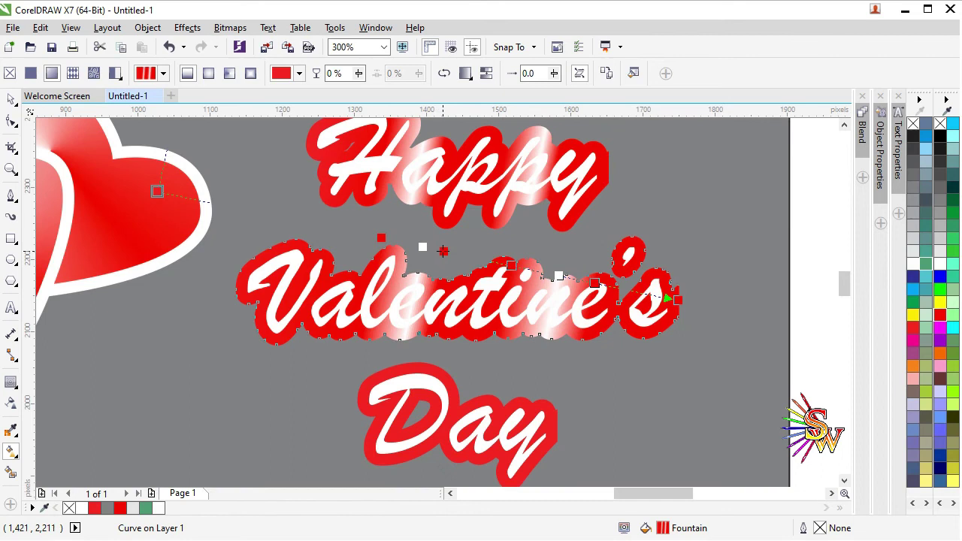
pyautogui.moveTo(383, 238); pyautogui.dragTo(393, 240)
pyautogui.moveTo(512, 265); pyautogui.dragTo(539, 268)
pyautogui.moveTo(594, 283)
pyautogui.mouseDown()
pyautogui.moveTo(571, 277)
pyautogui.moveTo(579, 280)
pyautogui.mouseUp()
pyautogui.scroll(-2, 513, 233)
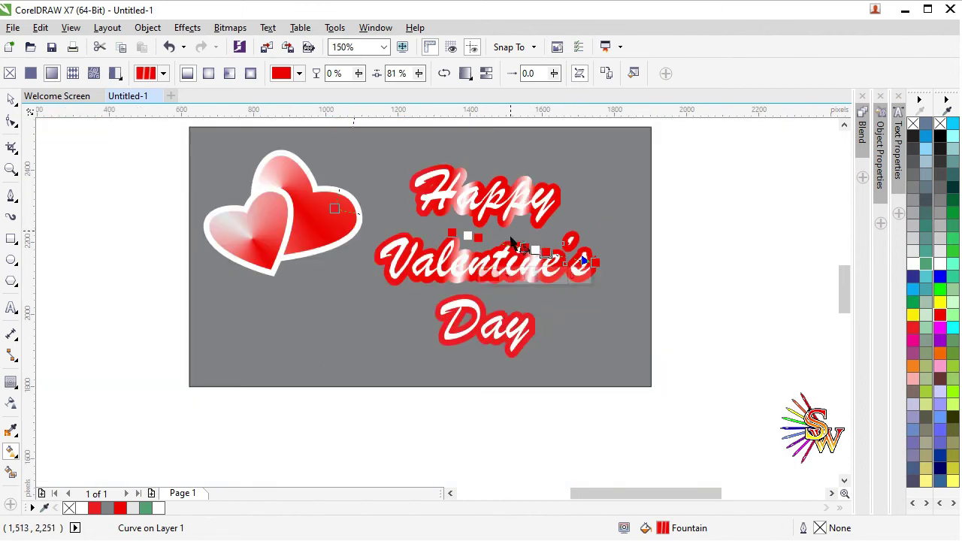
# Step: Break the contour of the word Day apart from its text
pyautogui.click(10, 100)
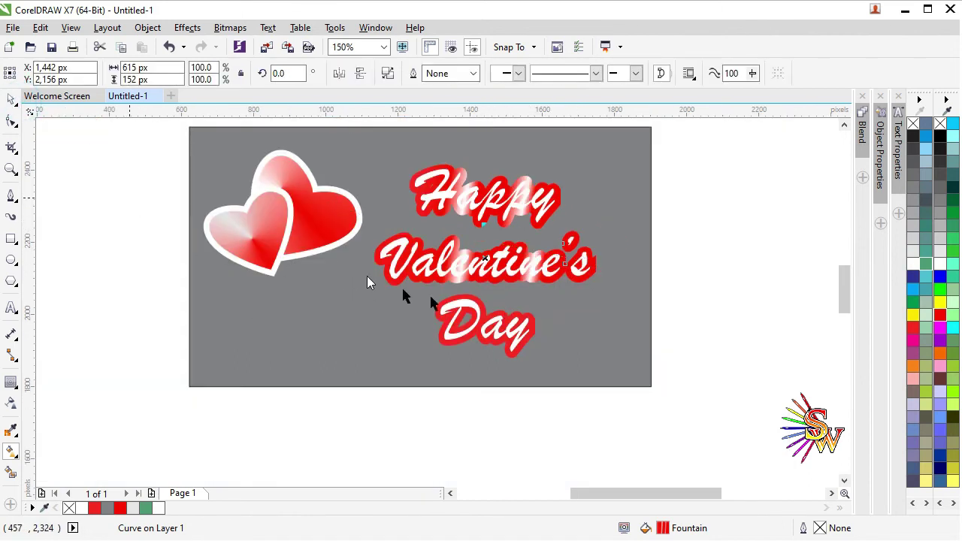
pyautogui.click(465, 314)
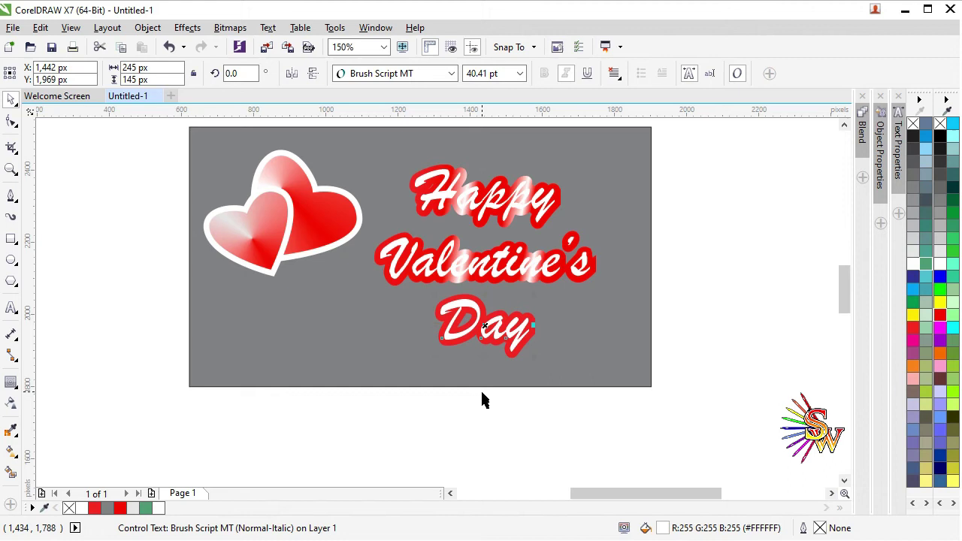
pyautogui.click(481, 399)
pyautogui.click(505, 339)
pyautogui.scroll(2, 504, 362)
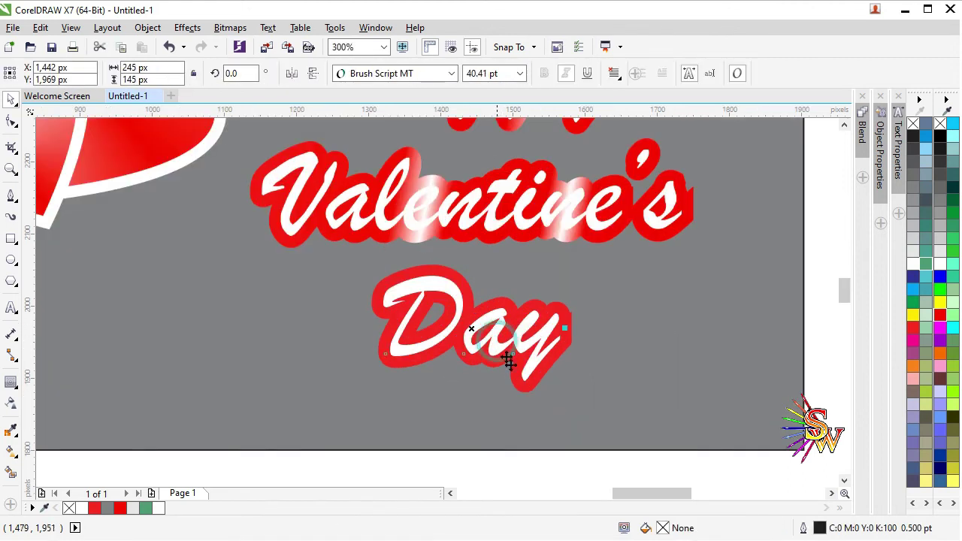
pyautogui.click(500, 360)
pyautogui.hotkey('ctrl', 'k')
pyautogui.click(491, 381)
pyautogui.click(489, 355)
# Step: Apply a left-to-right linear fountain fill to the separated Day contour shape with red at both ends
pyautogui.click(547, 338)
pyautogui.scroll(-1, 546, 334)
pyautogui.press('g')
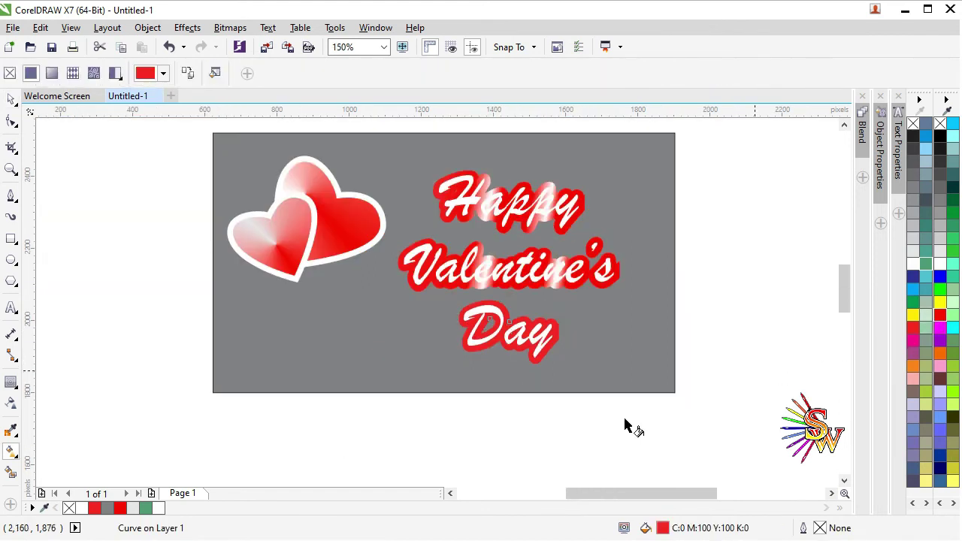
pyautogui.moveTo(505, 344); pyautogui.dragTo(570, 336)
pyautogui.click(938, 316)
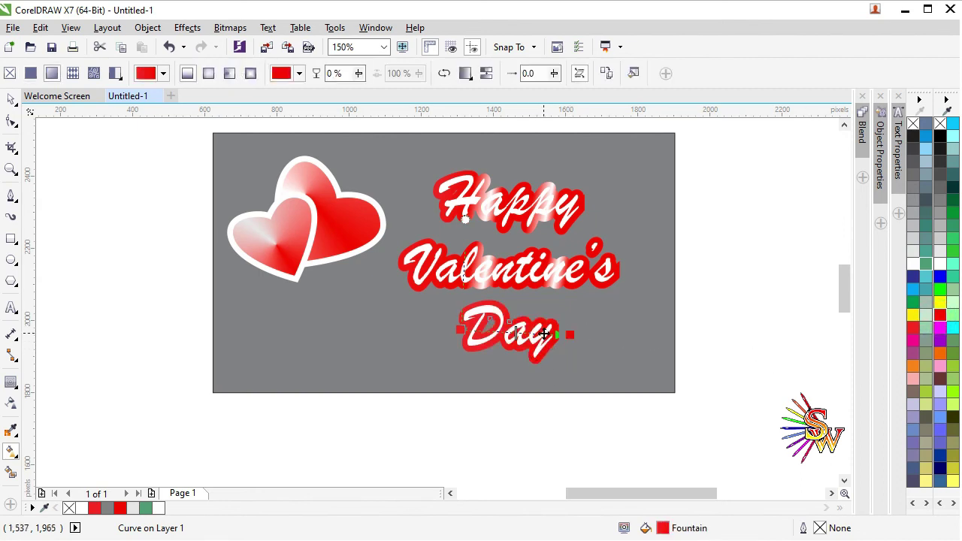
# Step: Add a red stop at 75% and white stops near the D's left edge and at 67% to the Day contour's fill, separated by red stops
pyautogui.doubleClick(544, 333)
pyautogui.scroll(2, 546, 333)
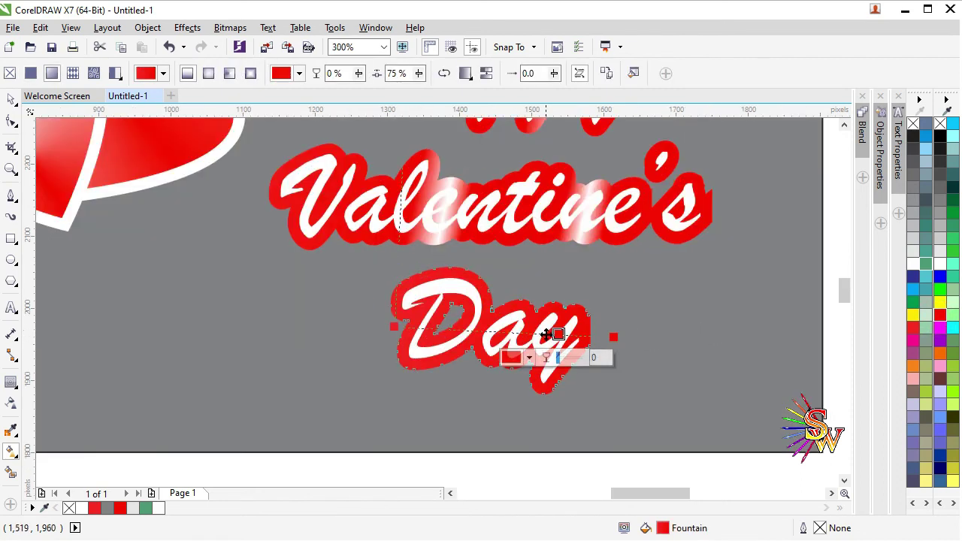
pyautogui.moveTo(546, 333); pyautogui.dragTo(410, 328)
pyautogui.click(939, 264)
pyautogui.click(541, 333)
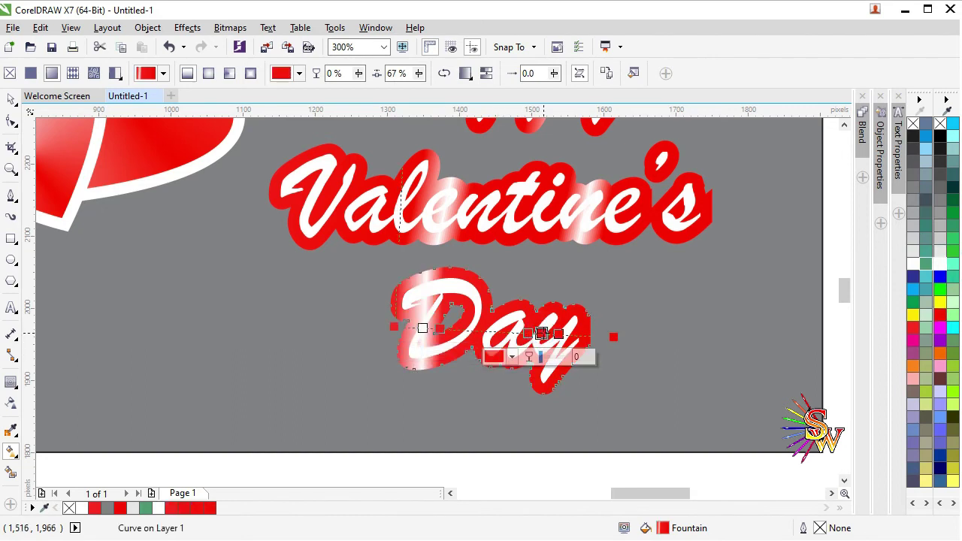
pyautogui.click(940, 261)
# Step: Raise the start of the Day contour's fill so that its color bands slant, and select the gray background rectangle
pyautogui.moveTo(394, 326); pyautogui.dragTo(386, 286)
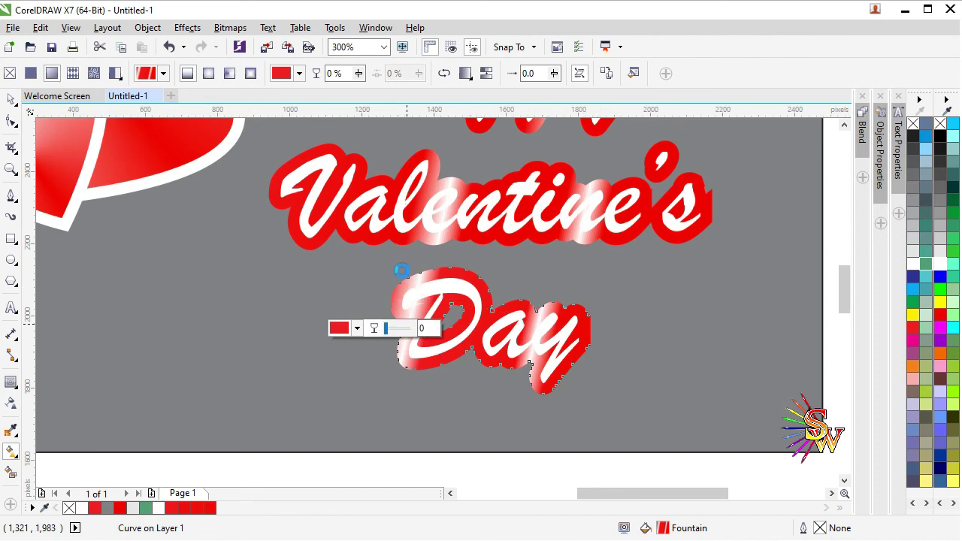
pyautogui.press('F3')
pyautogui.click(11, 97)
pyautogui.click(247, 328)
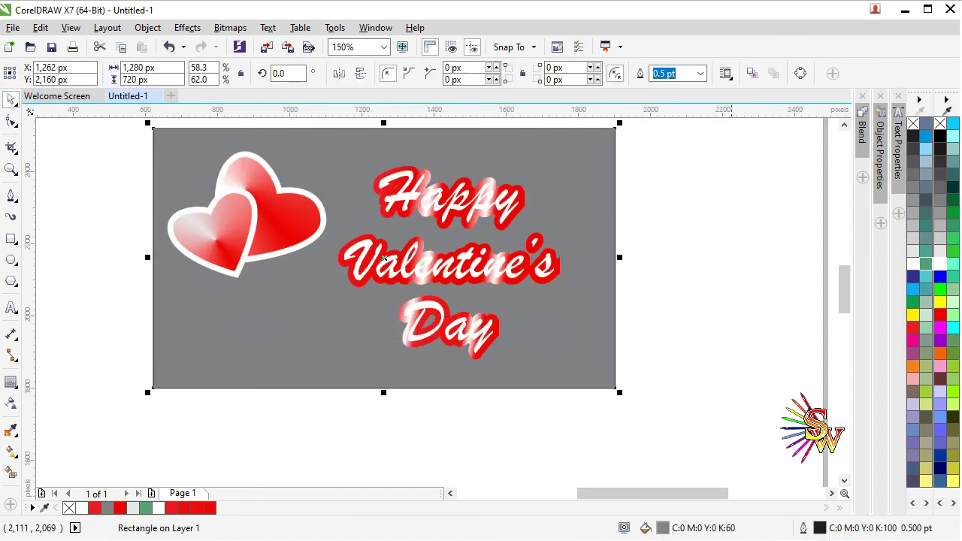
# Step: Apply a one-step outside contour to the gradient shape behind the word Happy
pyautogui.click(523, 202)
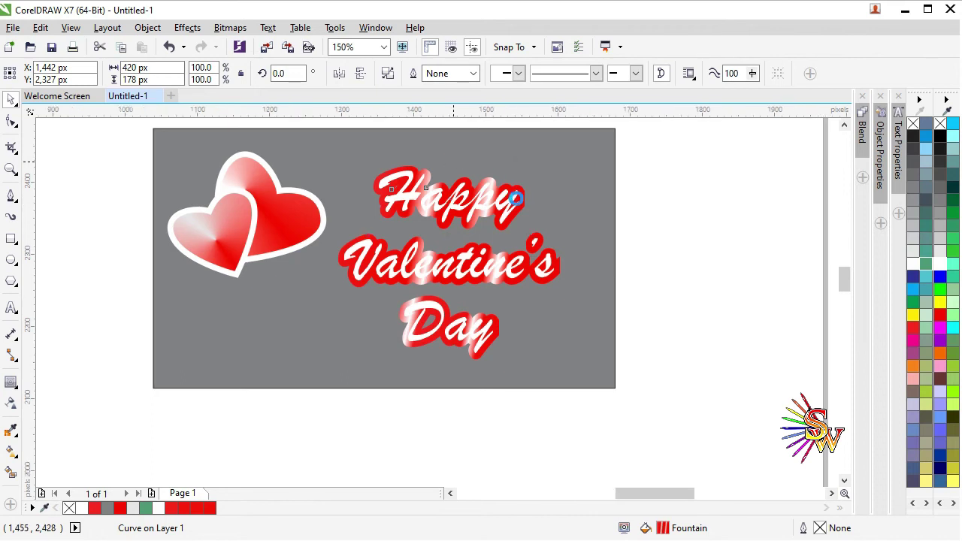
pyautogui.scroll(2, 453, 161)
pyautogui.click(554, 241)
pyautogui.click(751, 234)
pyautogui.click(586, 232)
pyautogui.click(11, 381)
pyautogui.click(367, 72)
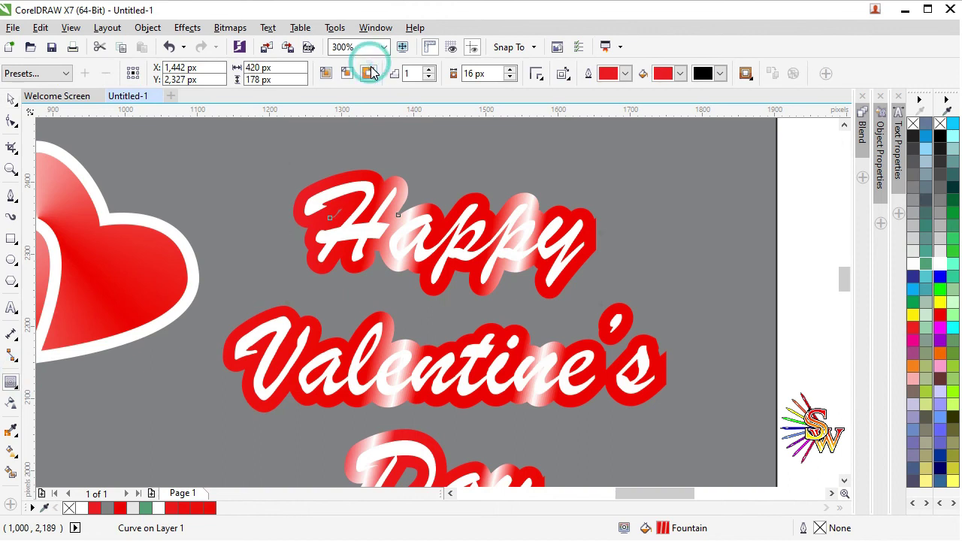
# Step: Set the new Happy contour's offset to 4 px
pyautogui.click(511, 78)
pyautogui.click(510, 77)
pyautogui.click(510, 77)
pyautogui.click(510, 77)
pyautogui.click(510, 77)
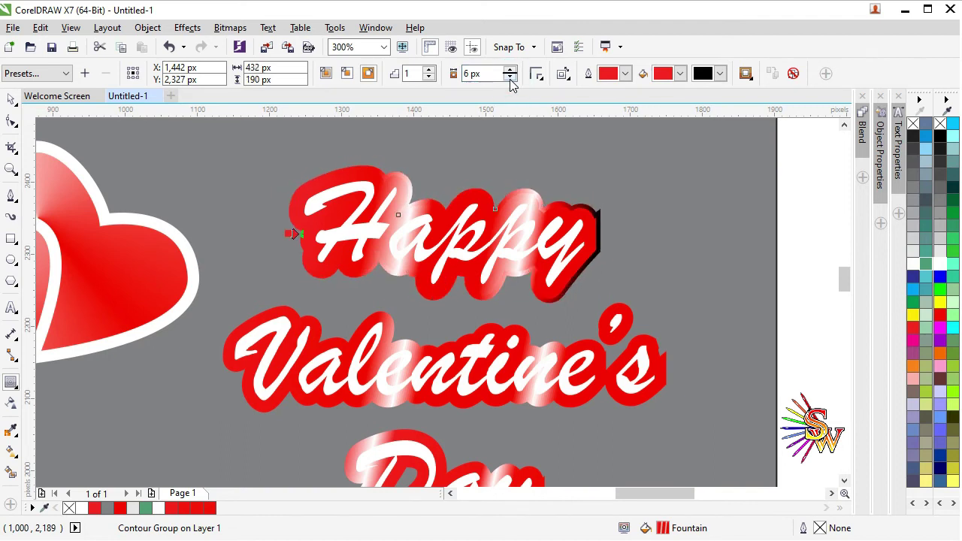
pyautogui.click(510, 77)
# Step: Break the new outer contour apart from the gradient shape behind Happy
pyautogui.click(12, 101)
pyautogui.click(583, 226)
pyautogui.scroll(-3, 661, 237)
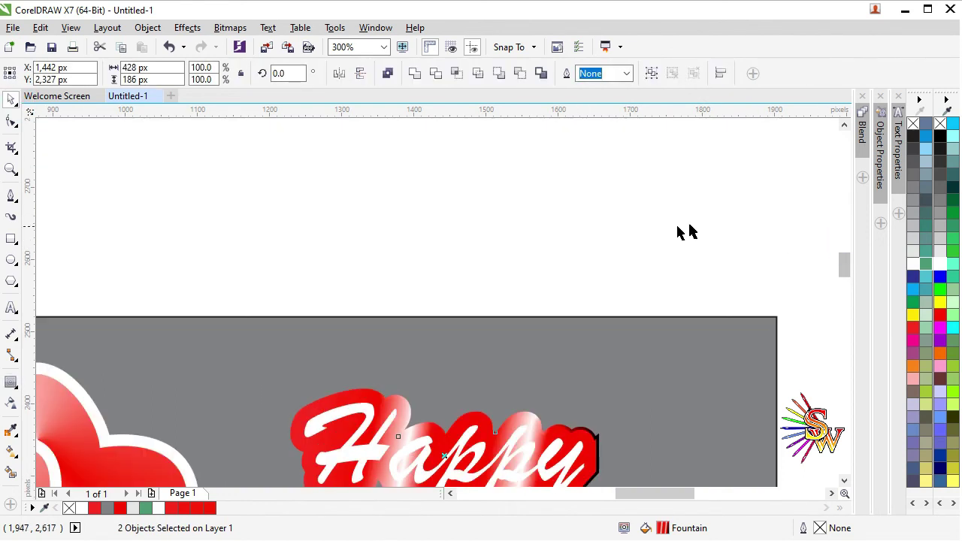
pyautogui.scroll(3, 630, 333)
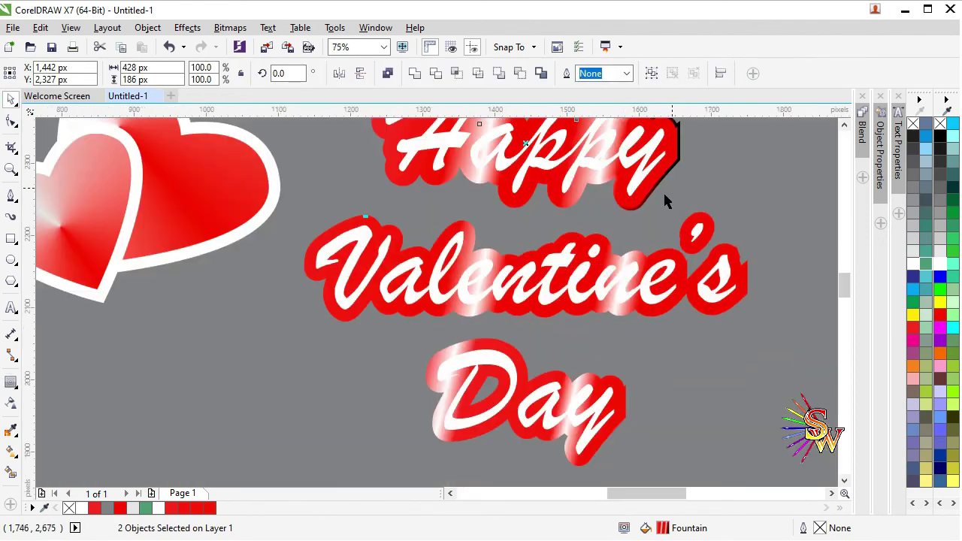
# Step: Try to fill the two selected Happy contour shapes white and shift them slightly, undoing each change
pyautogui.click(655, 189)
pyautogui.scroll(2, 666, 197)
pyautogui.click(936, 262)
pyautogui.hotkey('ctrl', 'z')
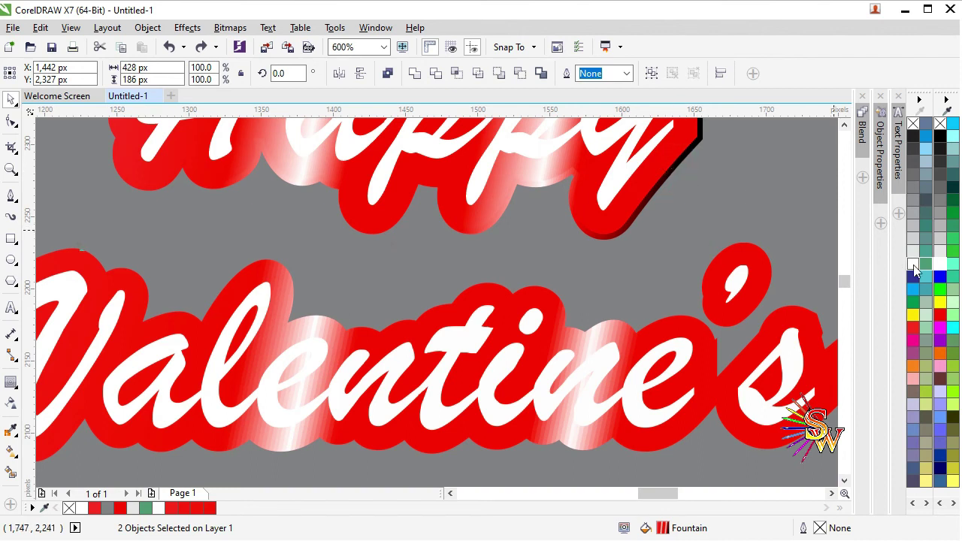
pyautogui.click(940, 263)
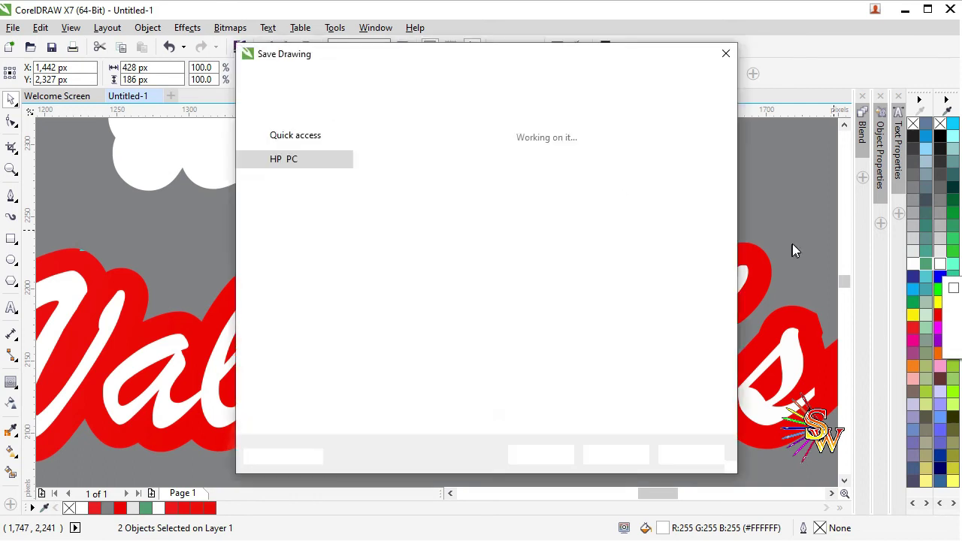
pyautogui.click(723, 53)
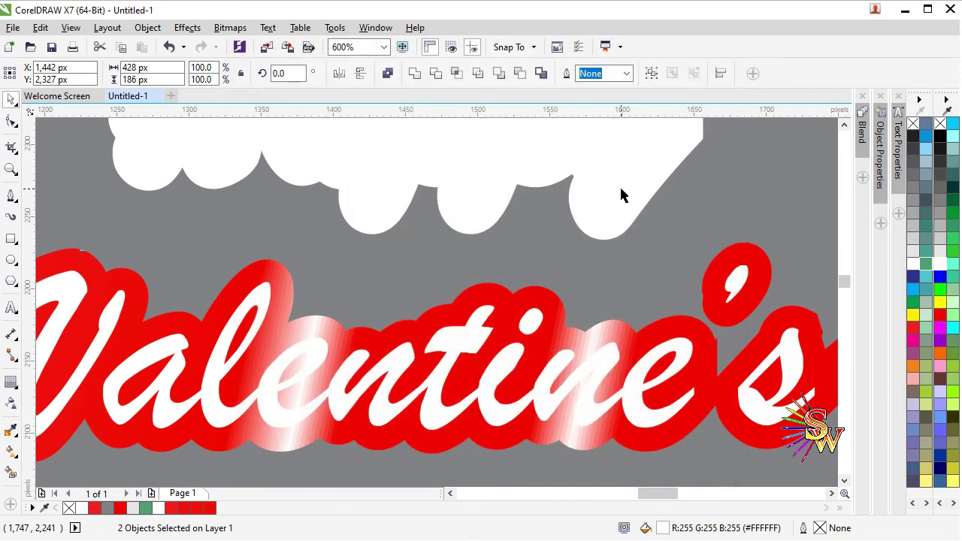
pyautogui.hotkey('ctrl', 'z')
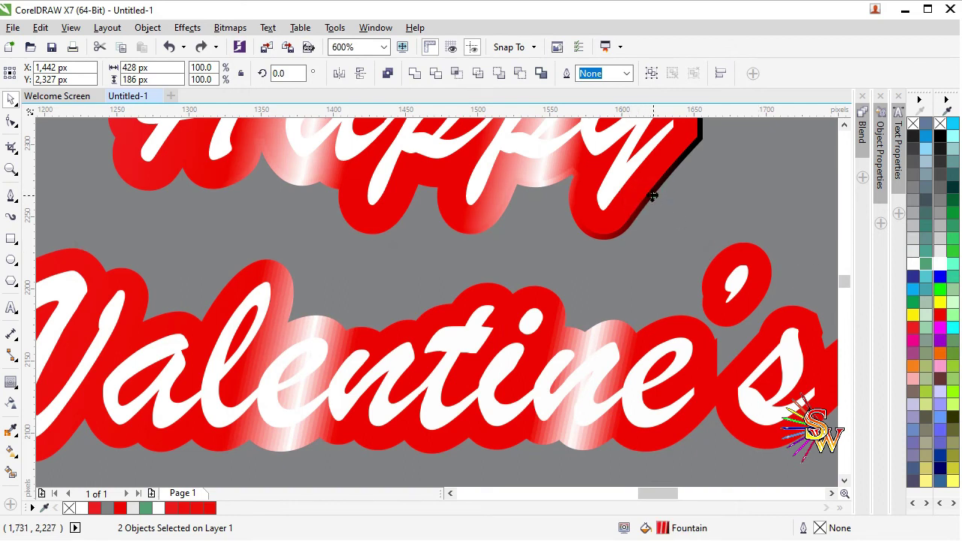
pyautogui.moveTo(608, 215); pyautogui.dragTo(618, 215)
pyautogui.hotkey('ctrl', 'z')
# Step: Select only the outermost contour shape behind Happy and fill it white
pyautogui.scroll(2, 600, 231)
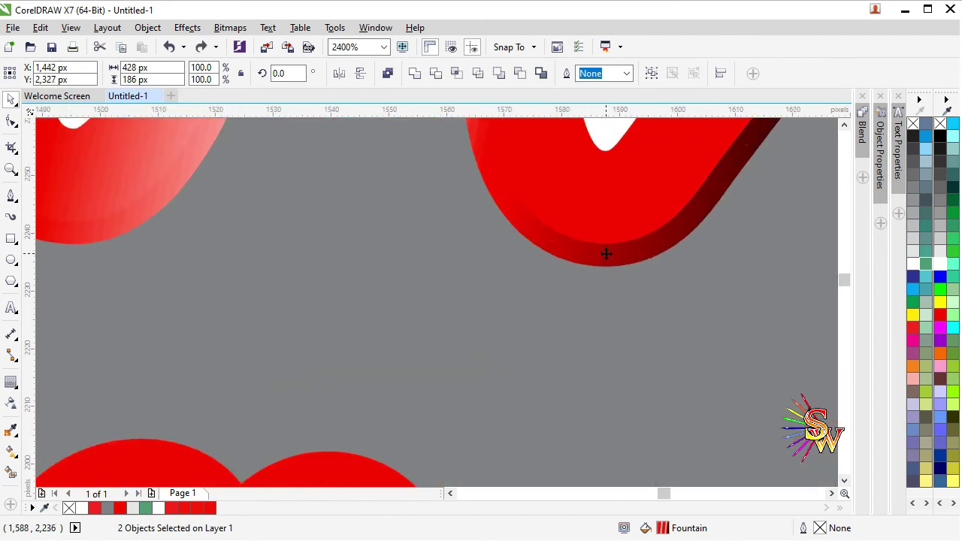
pyautogui.click(611, 219)
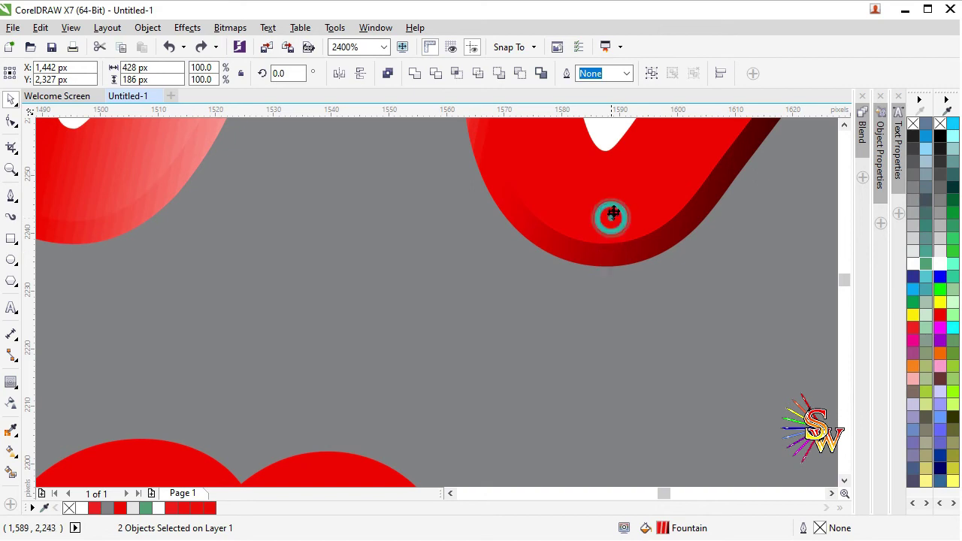
pyautogui.click(605, 140)
pyautogui.click(618, 253)
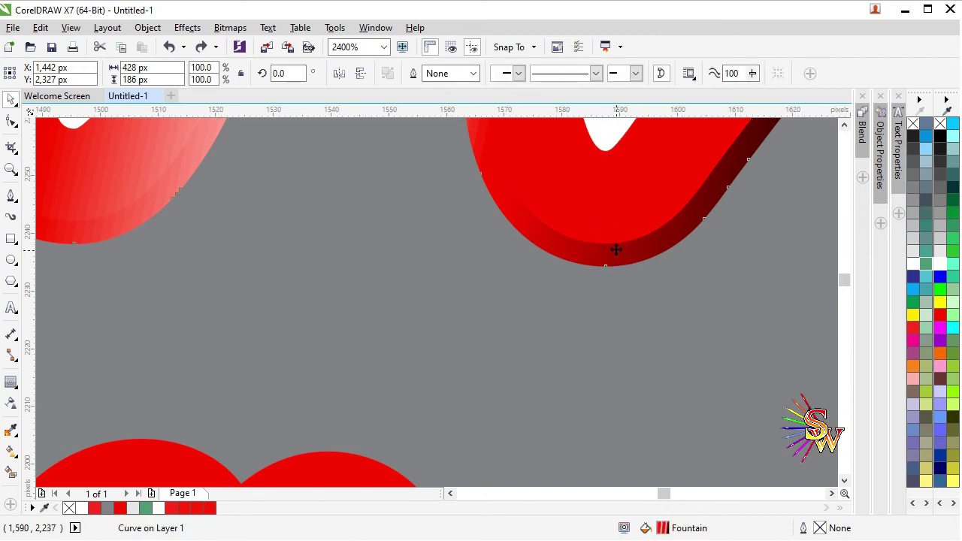
pyautogui.click(939, 268)
pyautogui.scroll(-3, 576, 281)
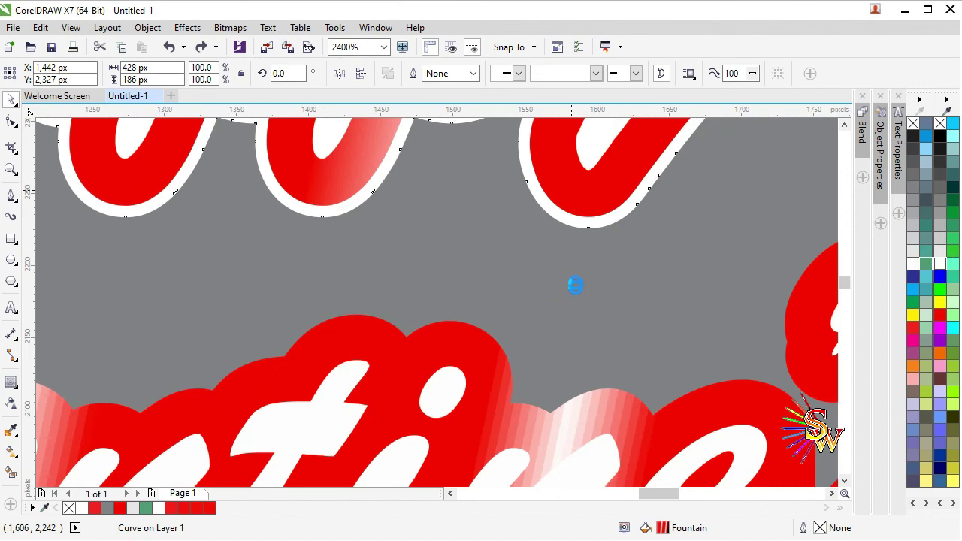
# Step: Add a one-step outside contour of 4 px to the gradient shape behind Valentine's
pyautogui.click(619, 286)
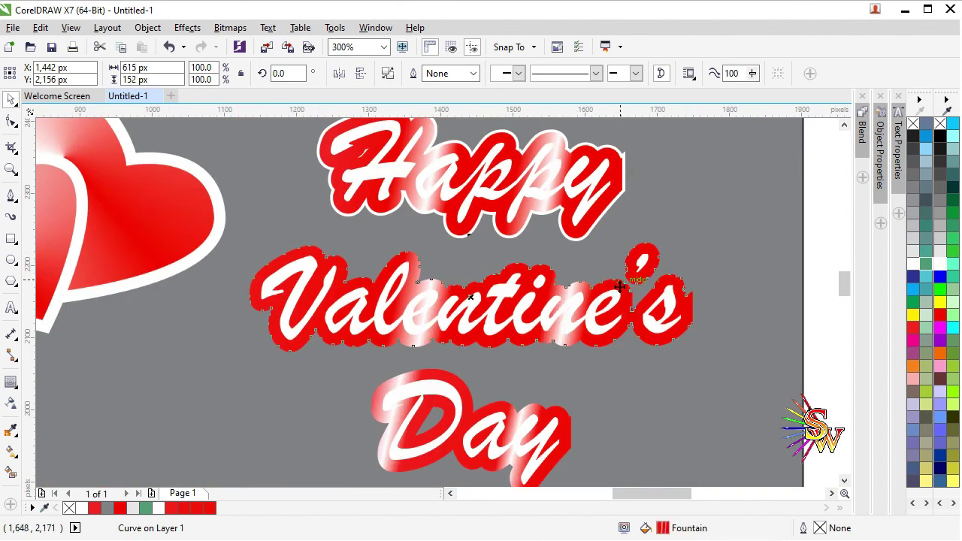
pyautogui.keyDown('shift'); pyautogui.click(632, 338); pyautogui.keyUp('shift')
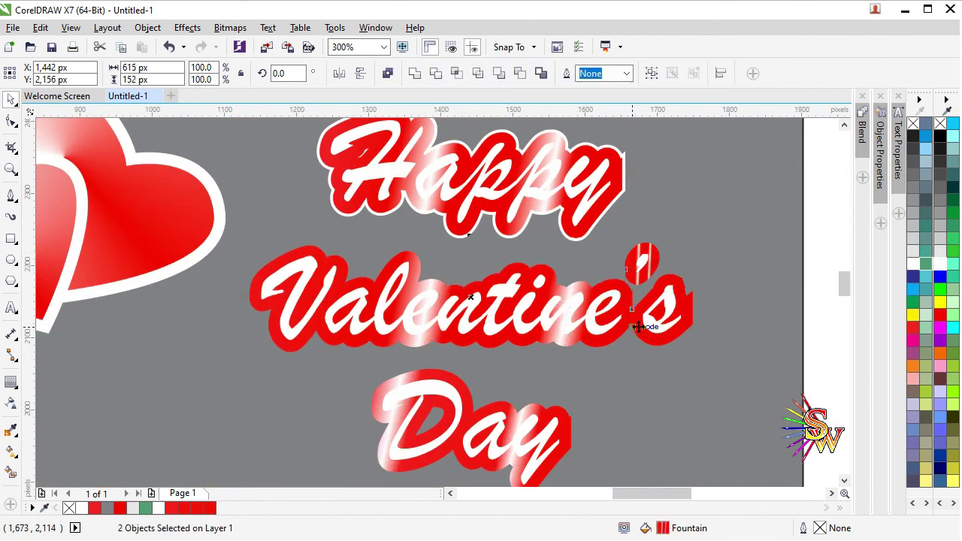
pyautogui.hotkey('ctrl', 'z')
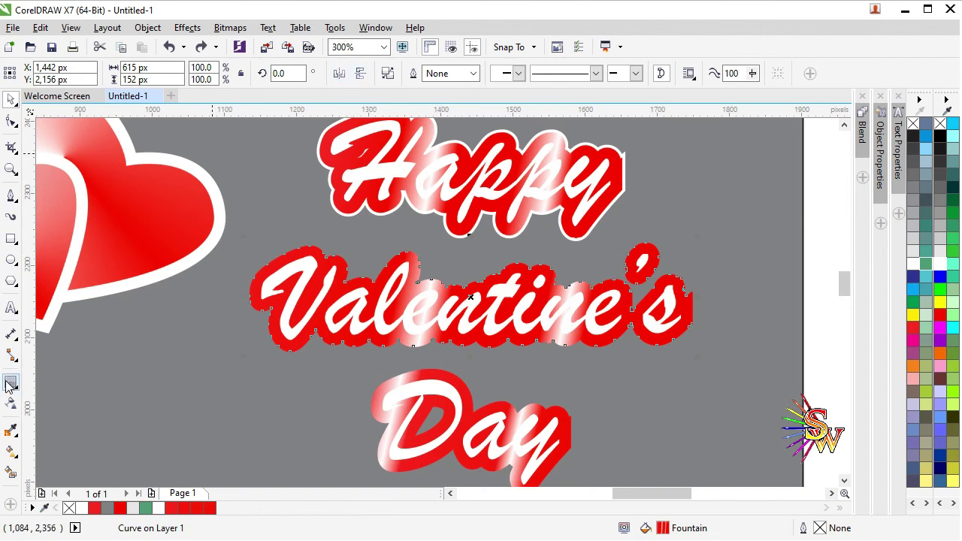
pyautogui.click(10, 382)
pyautogui.click(368, 73)
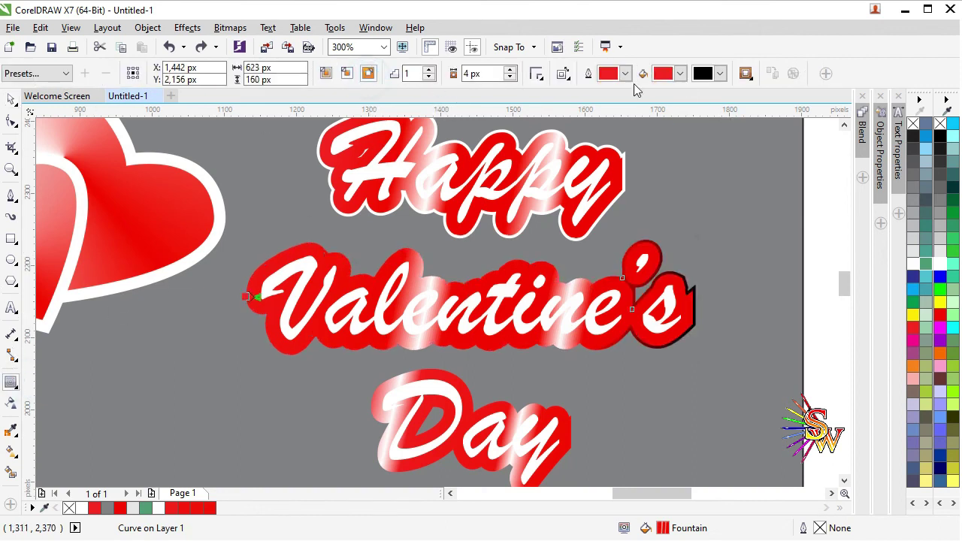
# Step: Set both the outline colour and the fill colour of the Valentine's contour to white
pyautogui.click(624, 73)
pyautogui.click(651, 97)
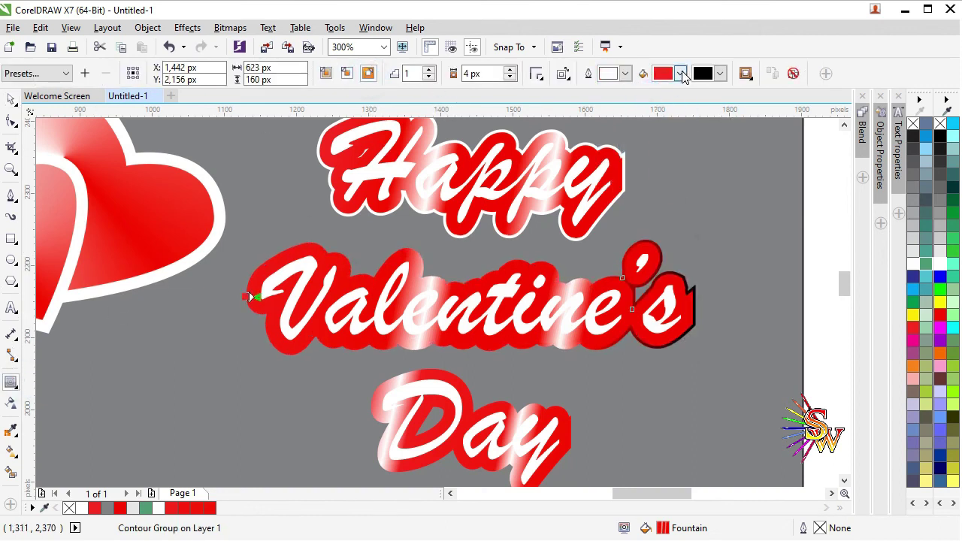
pyautogui.click(681, 73)
pyautogui.click(707, 97)
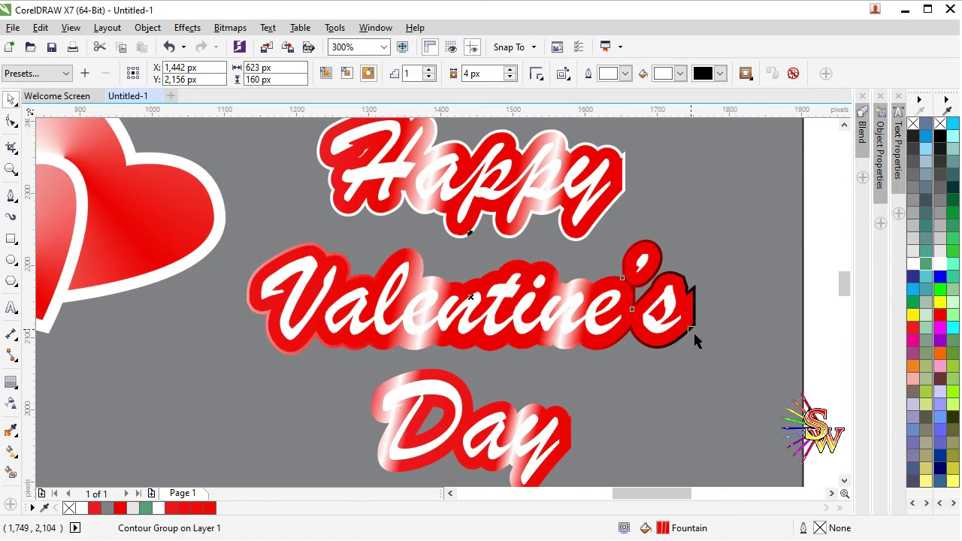
# Step: Break the Valentine's contour apart and fill its outermost shape plain white
pyautogui.scroll(3, 691, 331)
pyautogui.scroll(2, 690, 333)
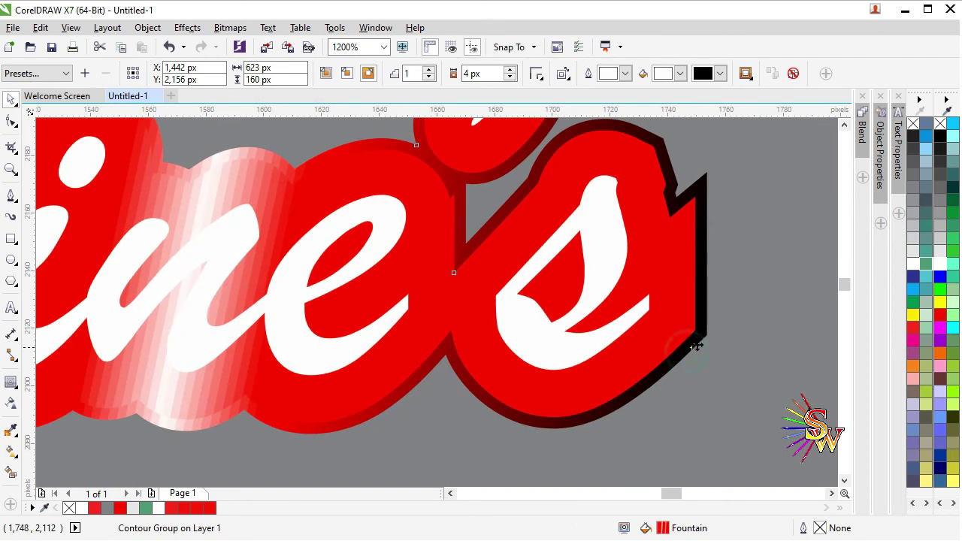
pyautogui.hotkey('ctrl', 'k')
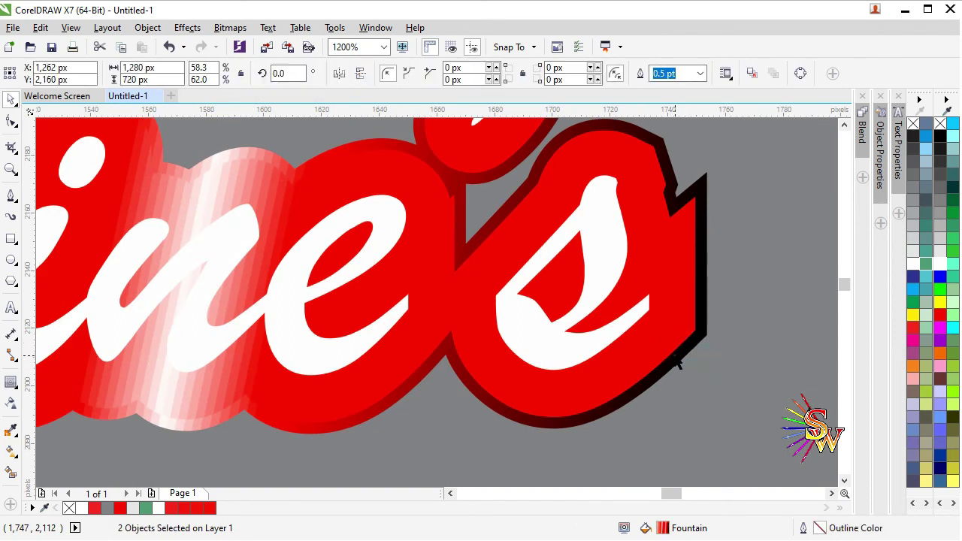
pyautogui.click(618, 143)
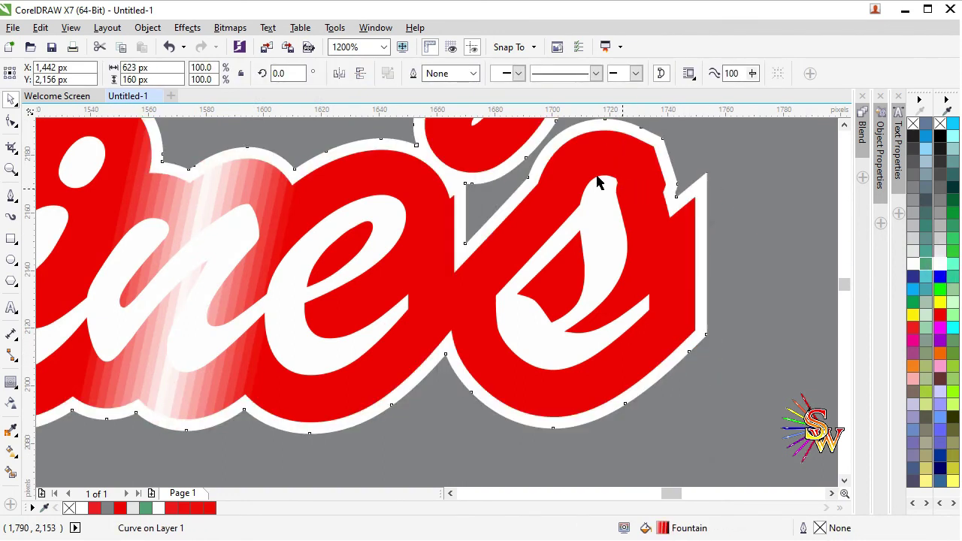
# Step: Add an outside contour to the gradient shape behind Day and break it apart
pyautogui.scroll(-3, 595, 187)
pyautogui.scroll(1, 486, 307)
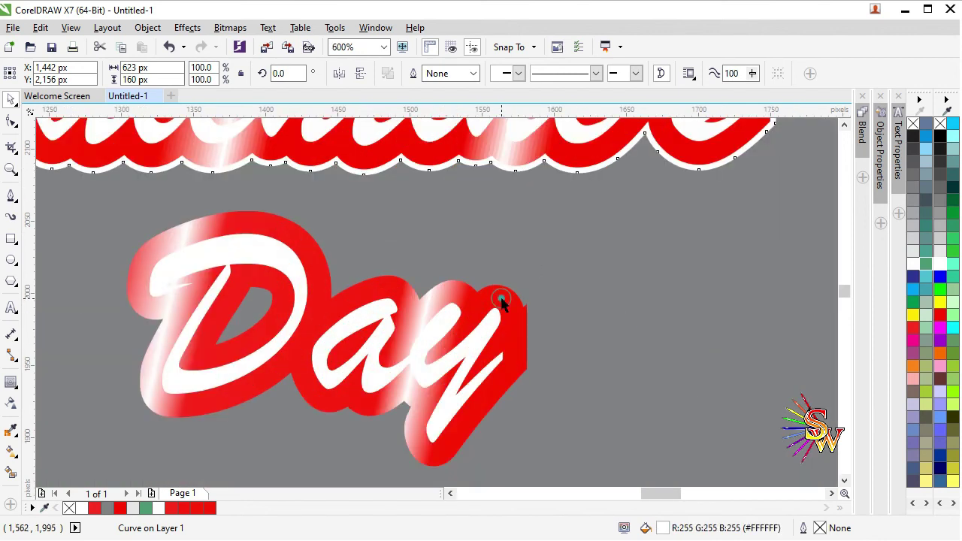
pyautogui.click(501, 301)
pyautogui.click(13, 384)
pyautogui.click(369, 74)
pyautogui.click(15, 100)
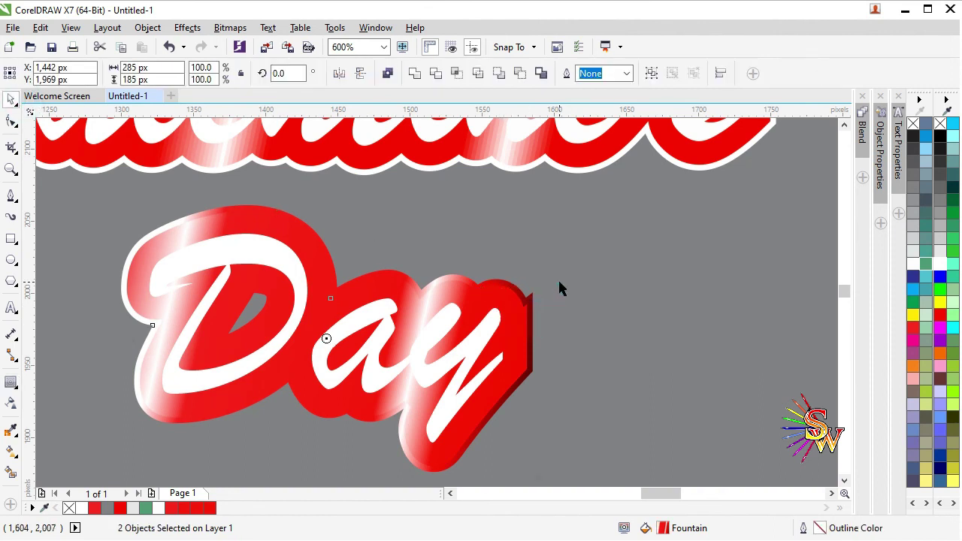
# Step: Select only the outermost contour shape behind Day and fill it white
pyautogui.click(532, 316)
pyautogui.press('Delete')
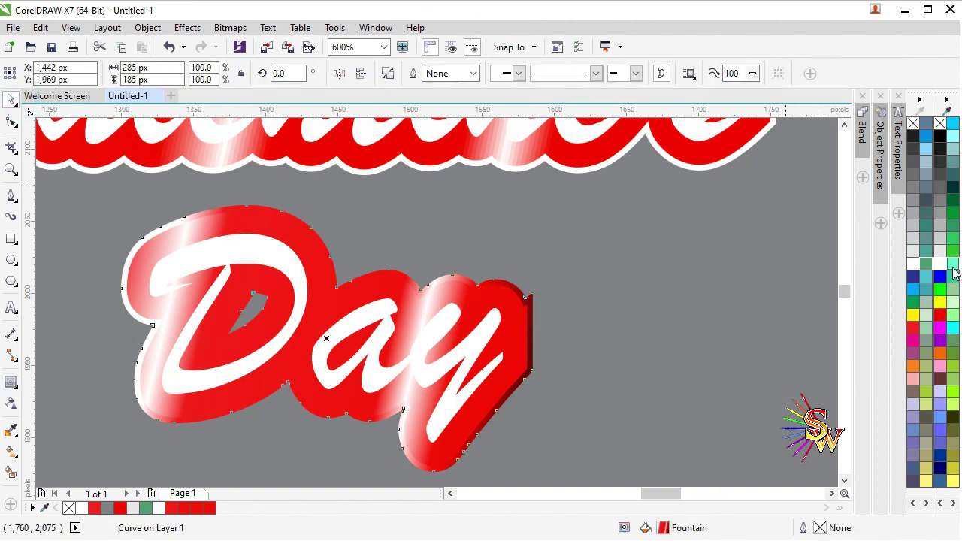
pyautogui.scroll(-2, 491, 236)
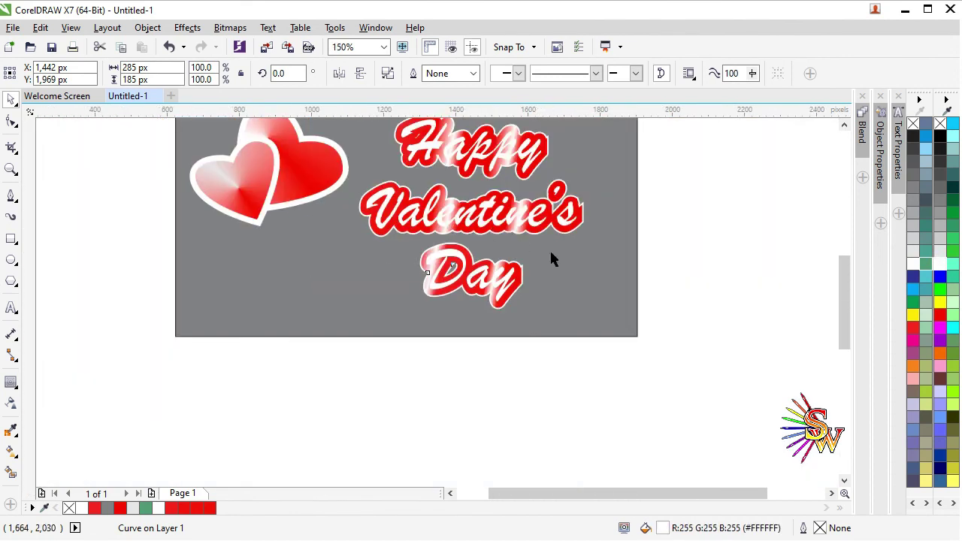
# Step: Change the fill of the grey background rectangle to red
pyautogui.scroll(-1, 480, 188)
pyautogui.scroll(1, 442, 187)
pyautogui.click(442, 187)
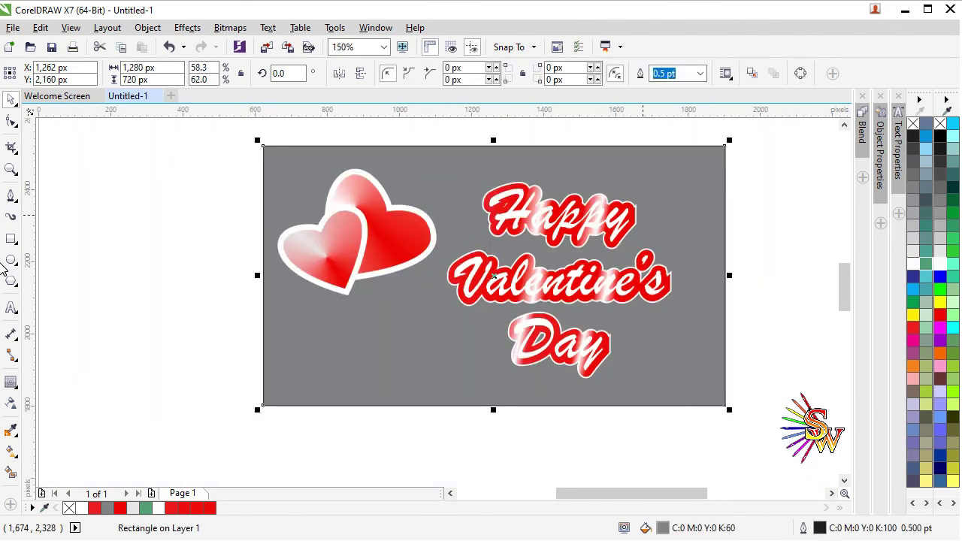
pyautogui.click(945, 317)
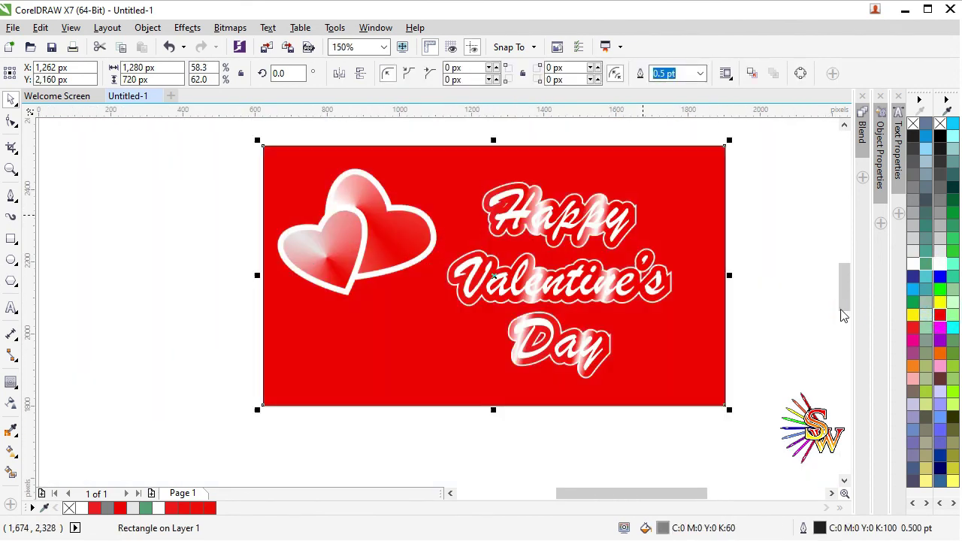
pyautogui.click(752, 237)
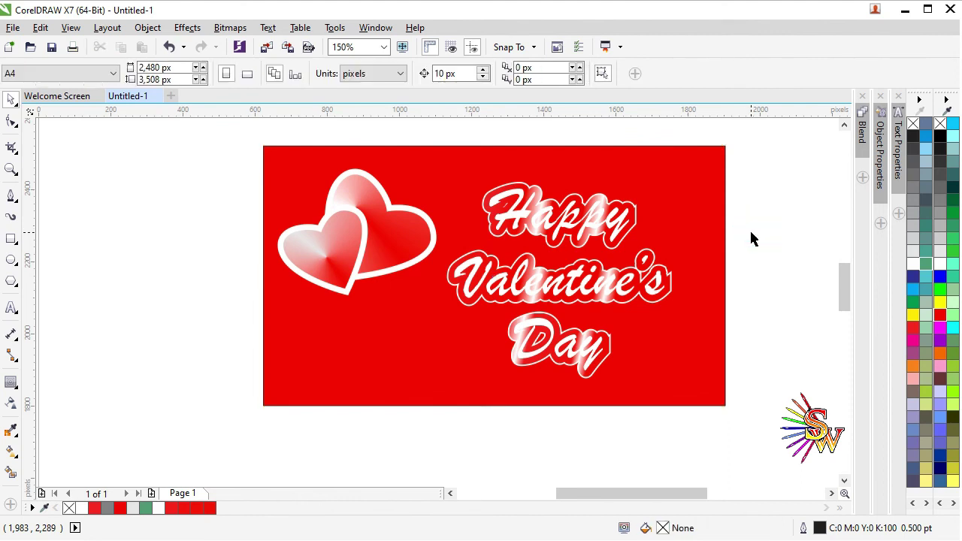
# Step: Draw an upright bar about 8 by 754 px beside the banner and place a duplicate slightly left of and below it
pyautogui.click(11, 239)
pyautogui.moveTo(178, 163); pyautogui.dragTo(173, 437)
pyautogui.click(10, 101)
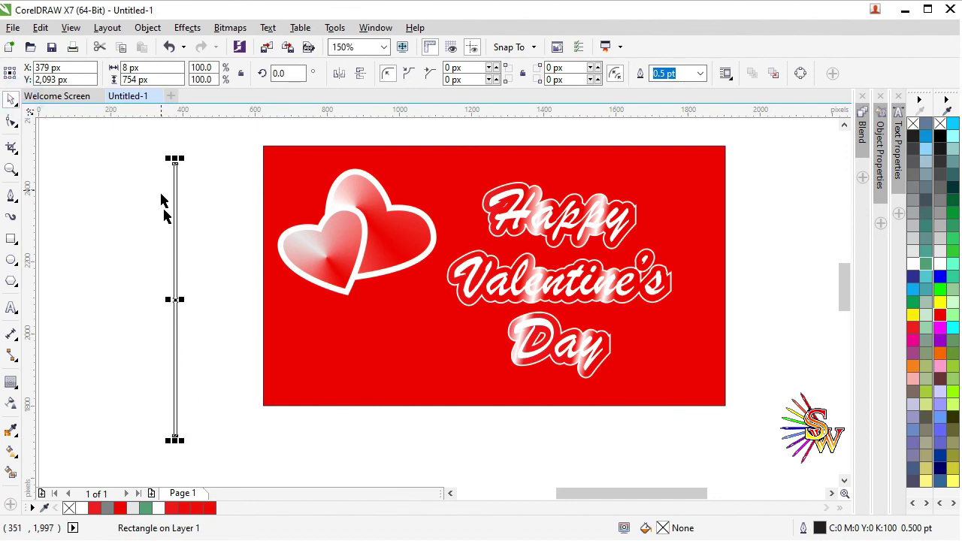
pyautogui.moveTo(175, 220); pyautogui.dragTo(170, 222)
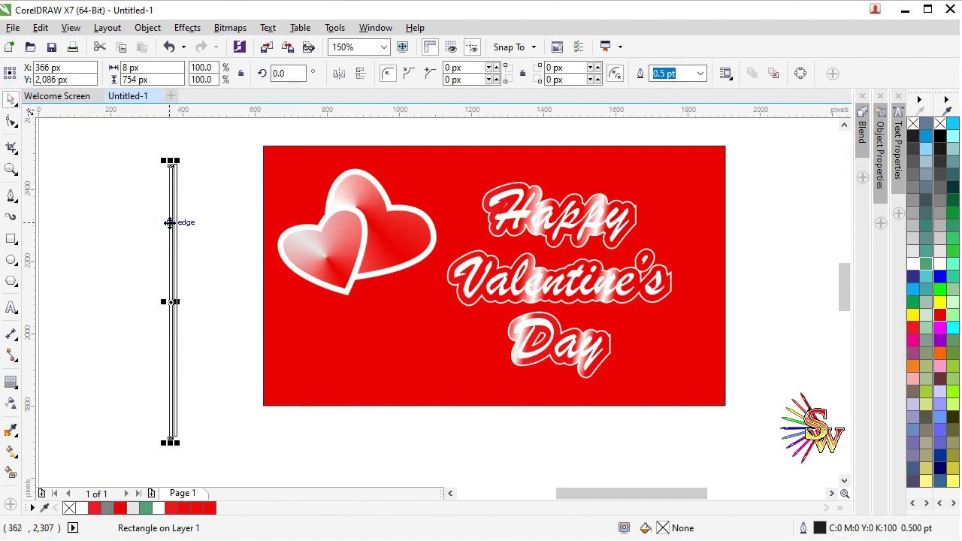
# Step: Repeat the offset duplication until the bars form a slanted row of 30
pyautogui.hotkey('ctrl', 'r')
pyautogui.hotkey('ctrl', 'r')
pyautogui.hotkey('ctrl', 'r')
pyautogui.hotkey('ctrl', 'r')
pyautogui.hotkey('ctrl', 'r')
pyautogui.hotkey('ctrl', 'r')
pyautogui.hotkey('ctrl', 'r')
pyautogui.hotkey('ctrl', 'r')
pyautogui.hotkey('ctrl', 'r')
pyautogui.hotkey('ctrl', 'r')
pyautogui.hotkey('ctrl', 'r')
pyautogui.hotkey('ctrl', 'r')
pyautogui.hotkey('ctrl', 'r')
pyautogui.hotkey('ctrl', 'r')
pyautogui.hotkey('ctrl', 'r')
pyautogui.hotkey('ctrl', 'r')
pyautogui.hotkey('ctrl', 'r')
pyautogui.hotkey('ctrl', 'r')
pyautogui.hotkey('ctrl', 'r')
pyautogui.hotkey('ctrl', 'r')
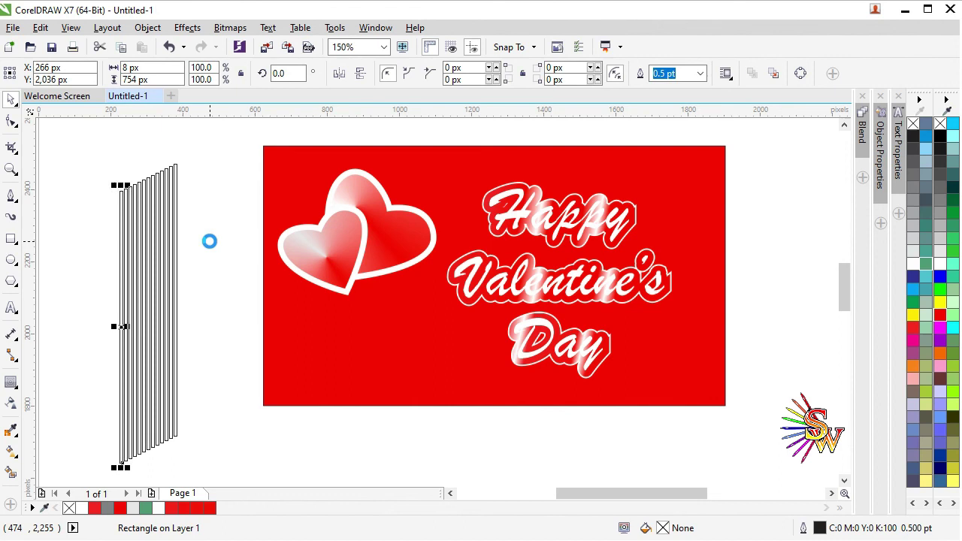
pyautogui.scroll(-5, 245, 219)
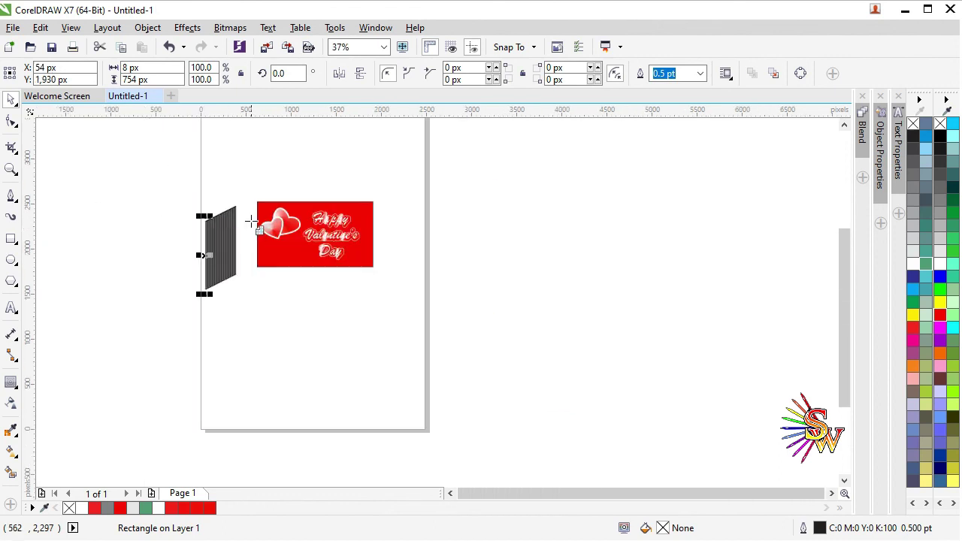
# Step: Select all 30 bars, narrow the row to 325 px and move it over the right end of the banner
pyautogui.click(250, 219)
pyautogui.click(11, 99)
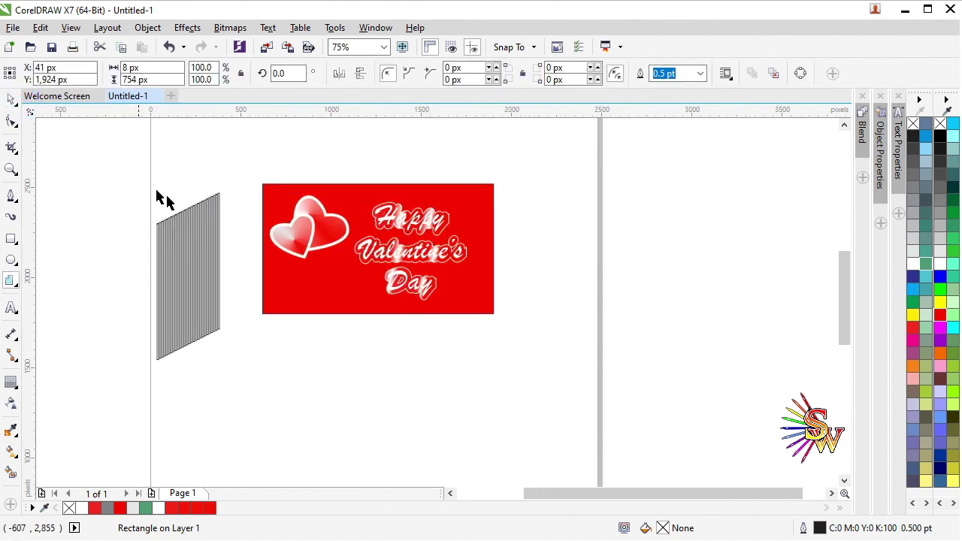
pyautogui.click(103, 179)
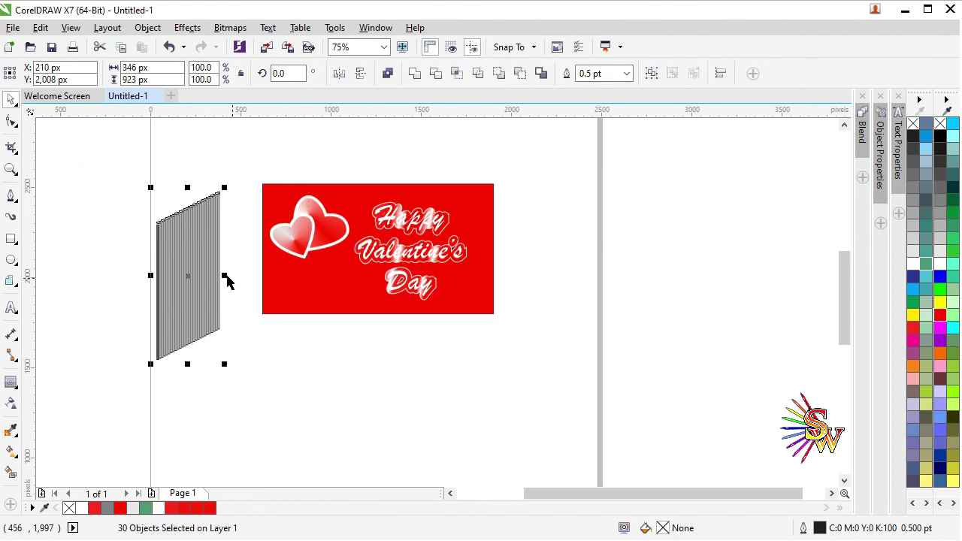
pyautogui.moveTo(224, 276); pyautogui.dragTo(476, 218)
pyautogui.scroll(2, 476, 204)
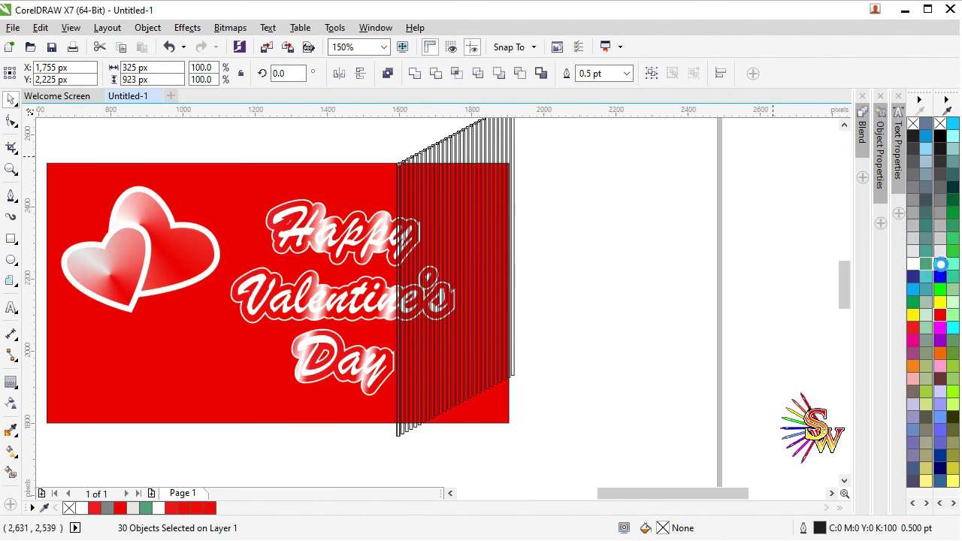
# Step: Fill the bars white without an outline and move them over the banner's upper-left corner
pyautogui.click(940, 265)
pyautogui.rightClick(941, 125)
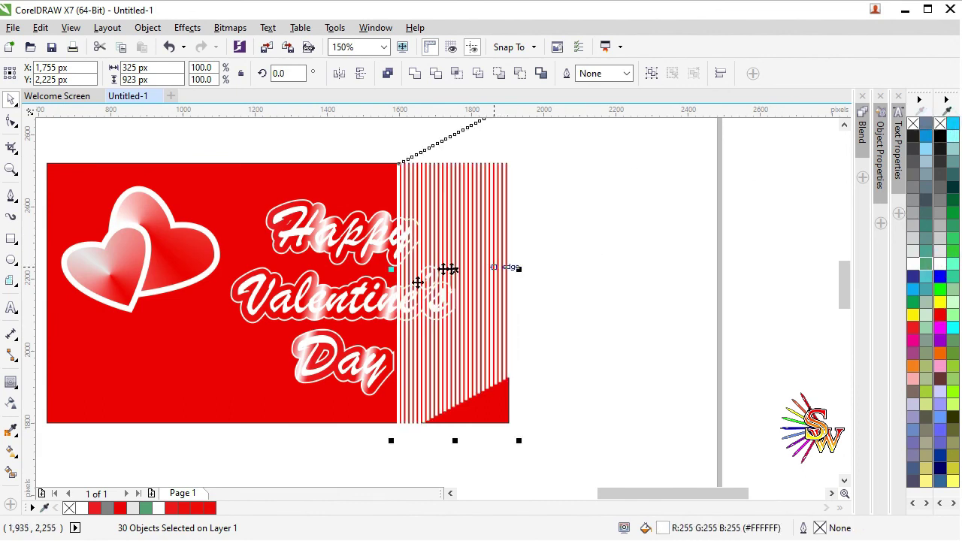
pyautogui.moveTo(459, 266); pyautogui.dragTo(137, 208)
pyautogui.moveTo(110, 173); pyautogui.dragTo(109, 146)
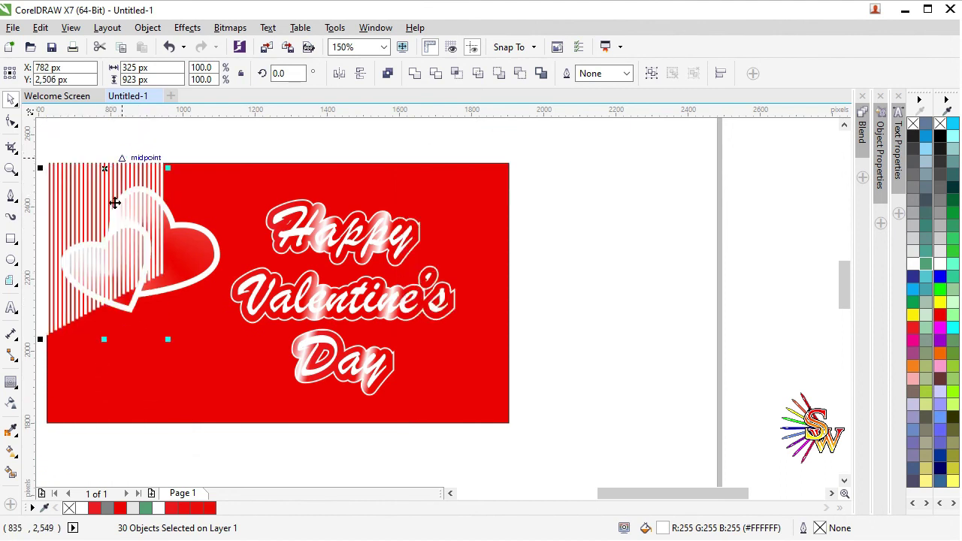
# Step: Group the bars, place a copy over the banner's lower-right corner and group both sets together
pyautogui.hotkey('ctrl', 'g')
pyautogui.moveTo(112, 200); pyautogui.dragTo(459, 442)
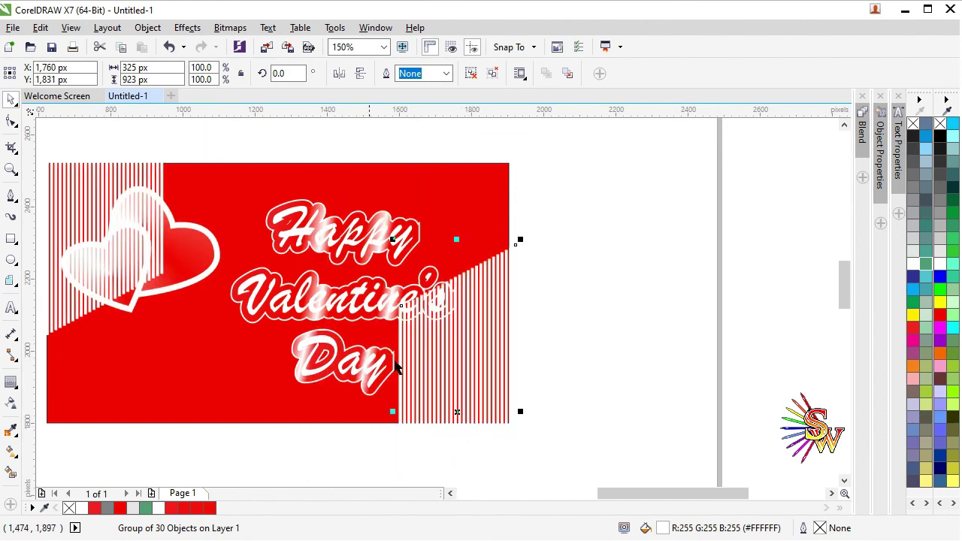
pyautogui.keyDown('shift'); pyautogui.click(90, 224); pyautogui.keyUp('shift')
pyautogui.hotkey('ctrl', 'g')
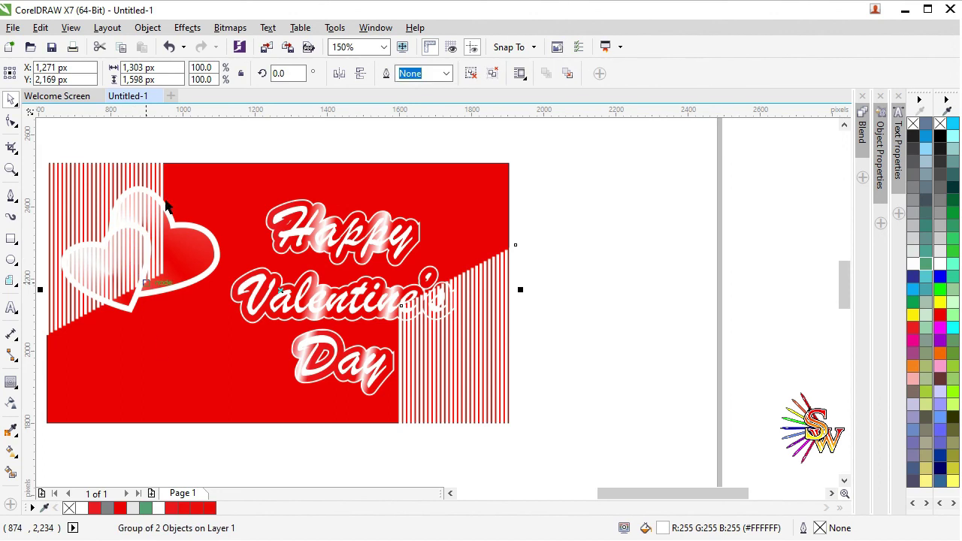
# Step: PowerClip the grouped stripes inside the red background rectangle
pyautogui.click(147, 27)
pyautogui.moveTo(189, 160)
pyautogui.click(383, 159)
pyautogui.click(327, 184)
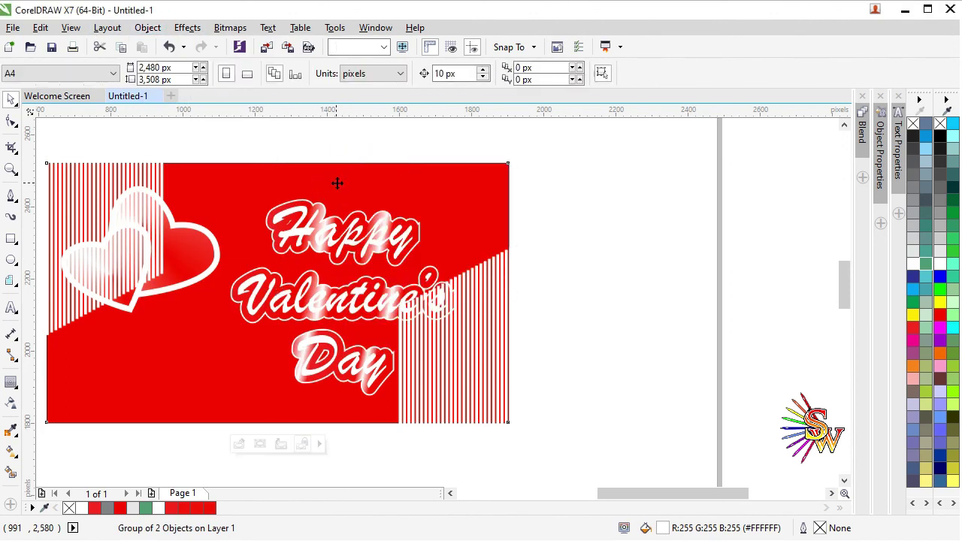
pyautogui.click(18, 106)
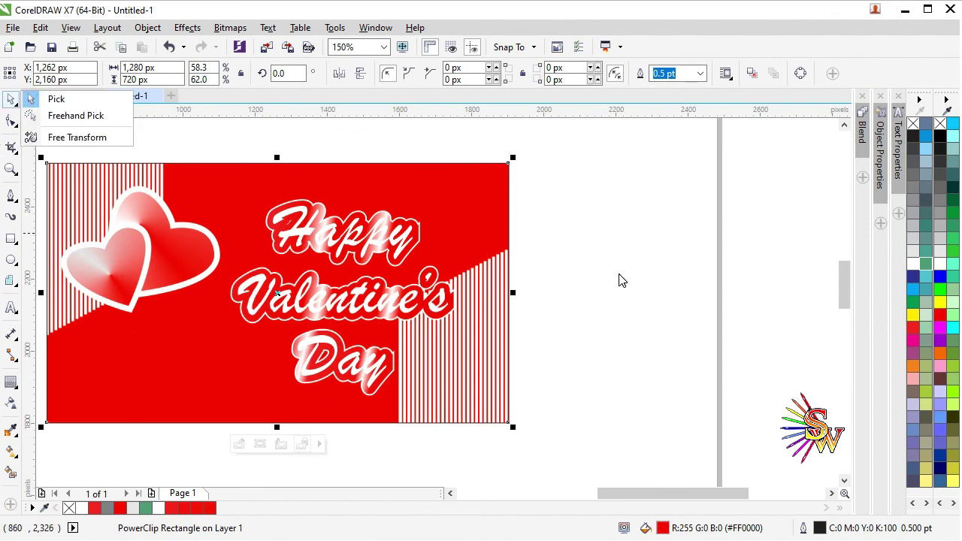
pyautogui.scroll(-2, 621, 279)
pyautogui.scroll(2, 447, 270)
# Step: Edit the PowerClip contents, giving the stripes a linear transparency that fades from the banner's lower middle towards its top, and finish editing
pyautogui.click(296, 330)
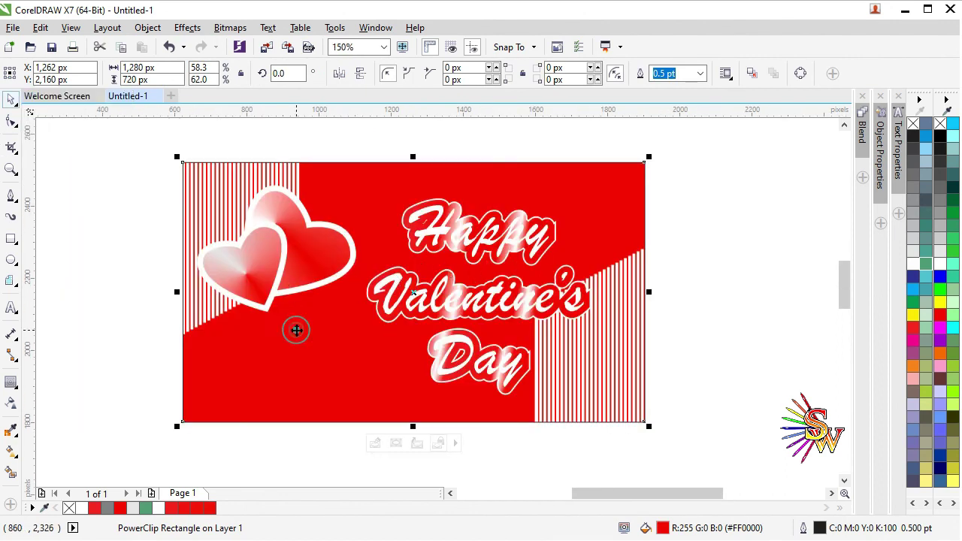
pyautogui.keyDown('ctrl'); pyautogui.click(296, 330); pyautogui.keyUp('ctrl')
pyautogui.click(237, 257)
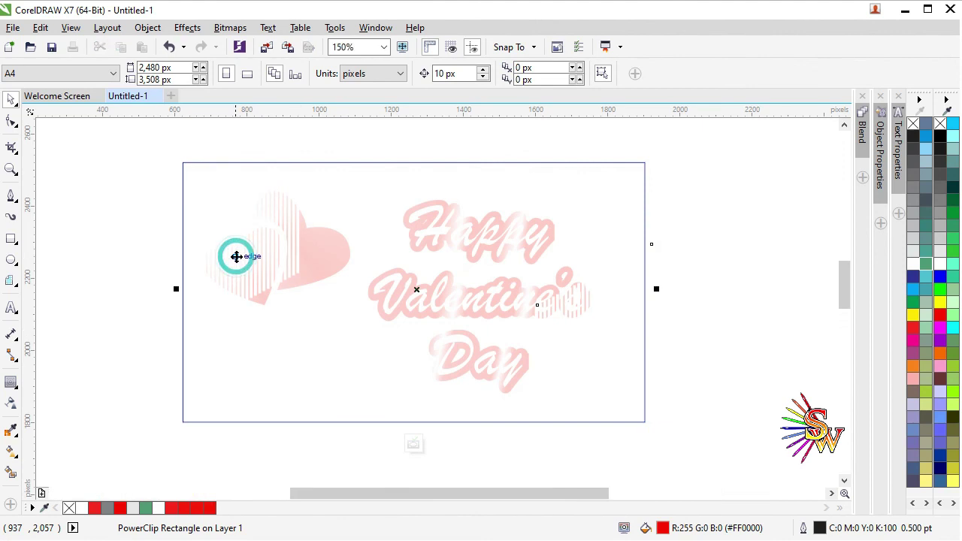
pyautogui.click(10, 406)
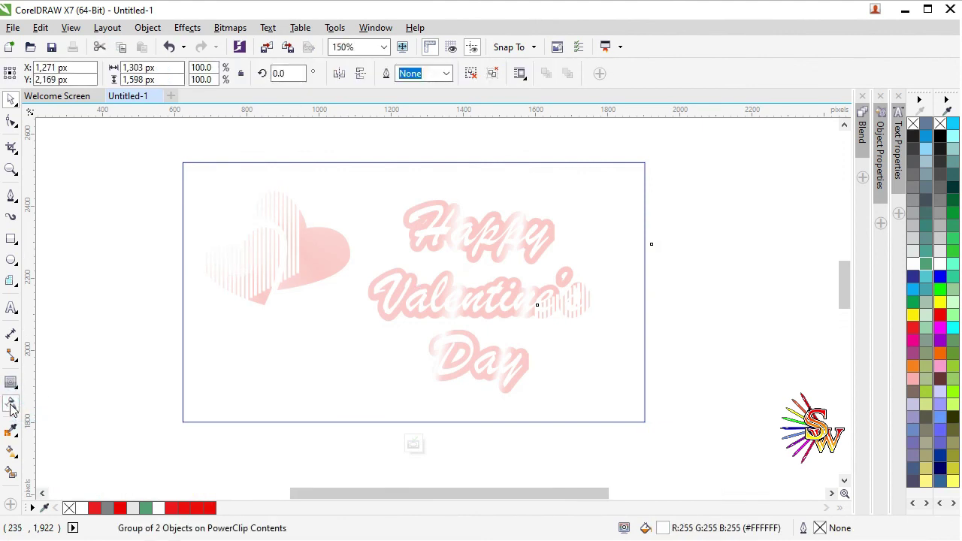
pyautogui.moveTo(230, 322); pyautogui.dragTo(438, 188)
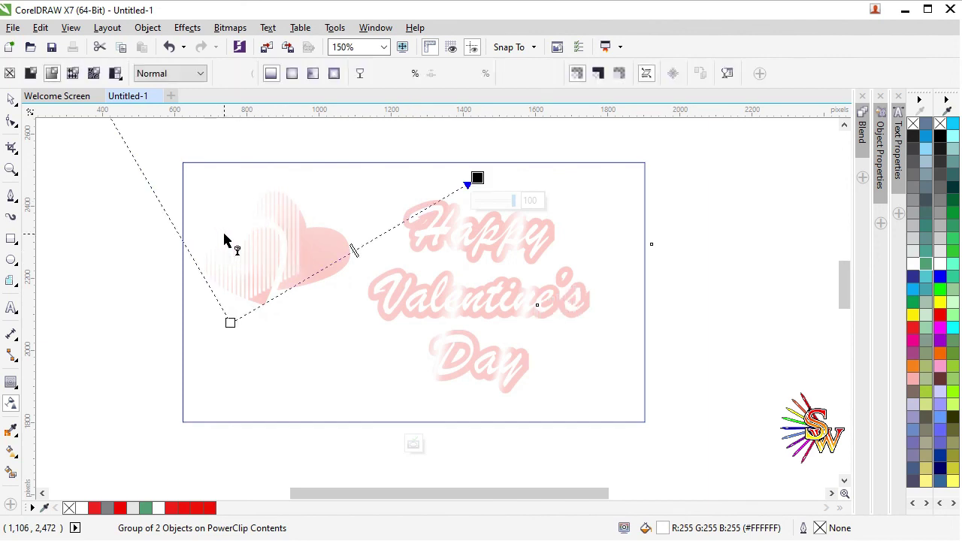
pyautogui.moveTo(230, 321); pyautogui.dragTo(369, 365)
pyautogui.click(11, 100)
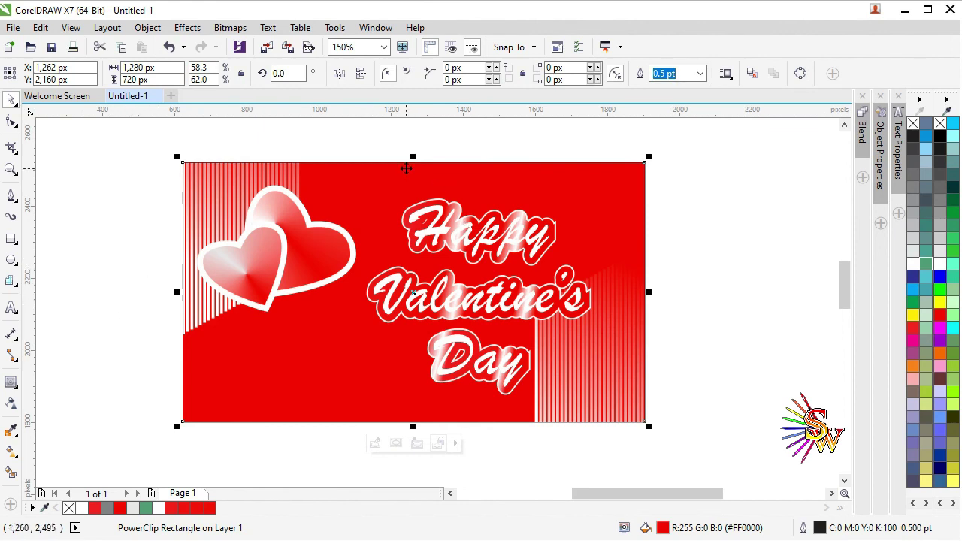
# Step: Remove the outline from the red background rectangle
pyautogui.click(698, 367)
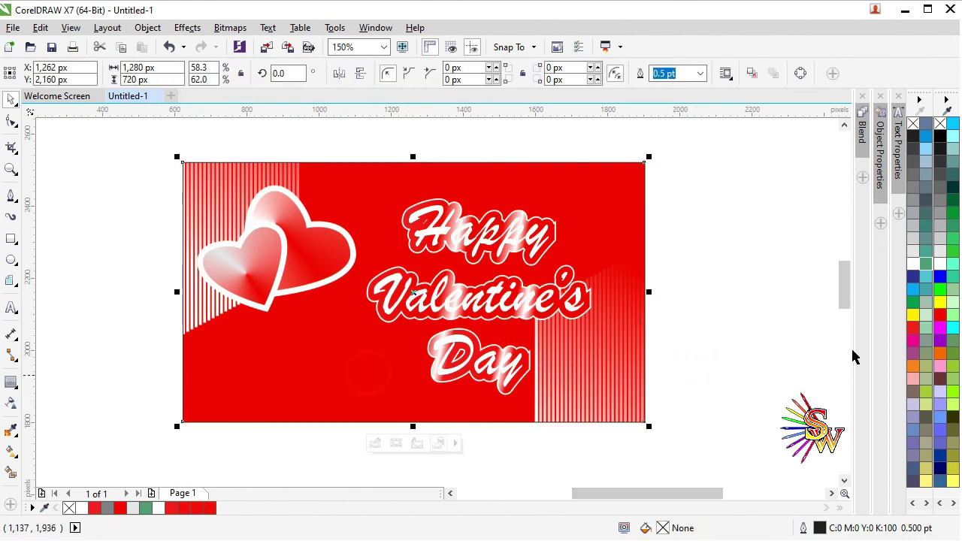
pyautogui.rightClick(939, 124)
pyautogui.scroll(1, 339, 279)
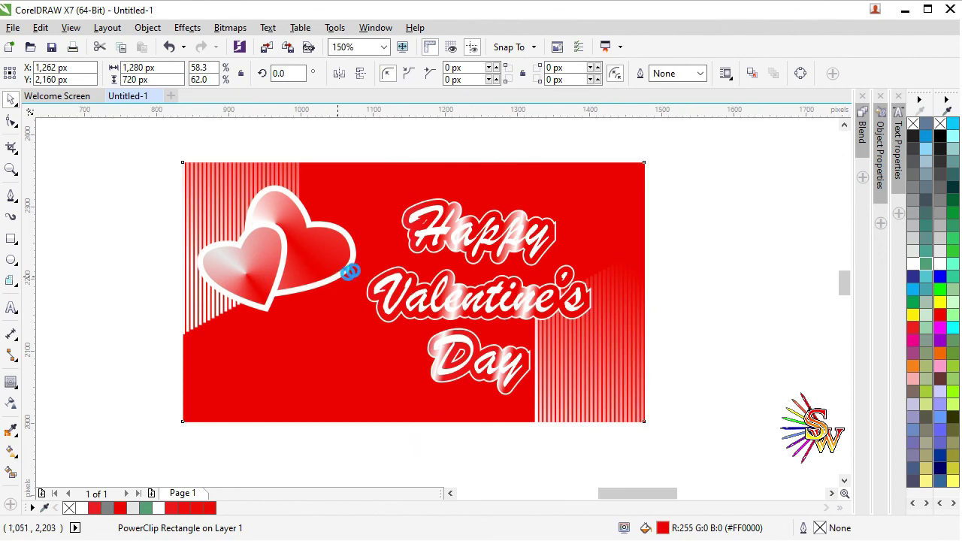
pyautogui.scroll(2, 393, 266)
pyautogui.scroll(-2, 530, 299)
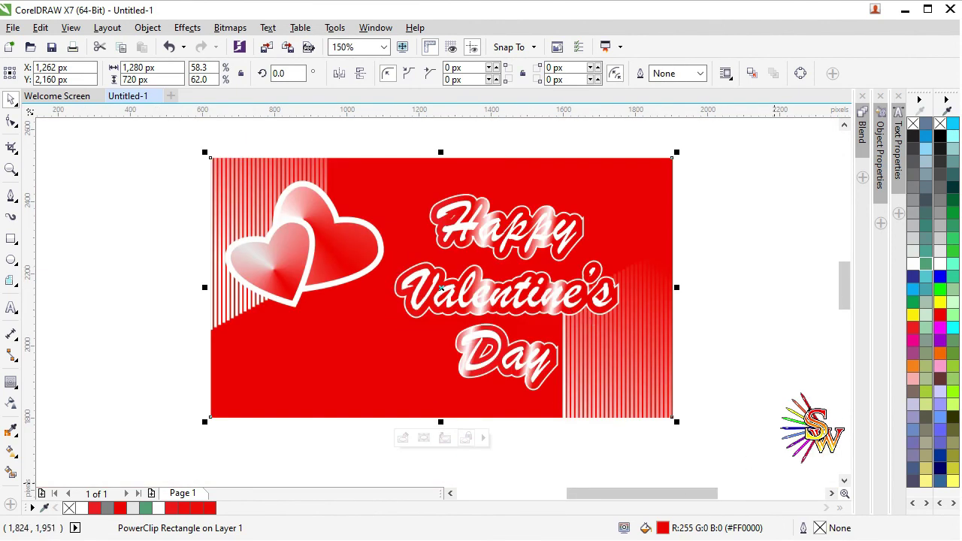
pyautogui.click(853, 537)
pyautogui.rightClick(841, 505)
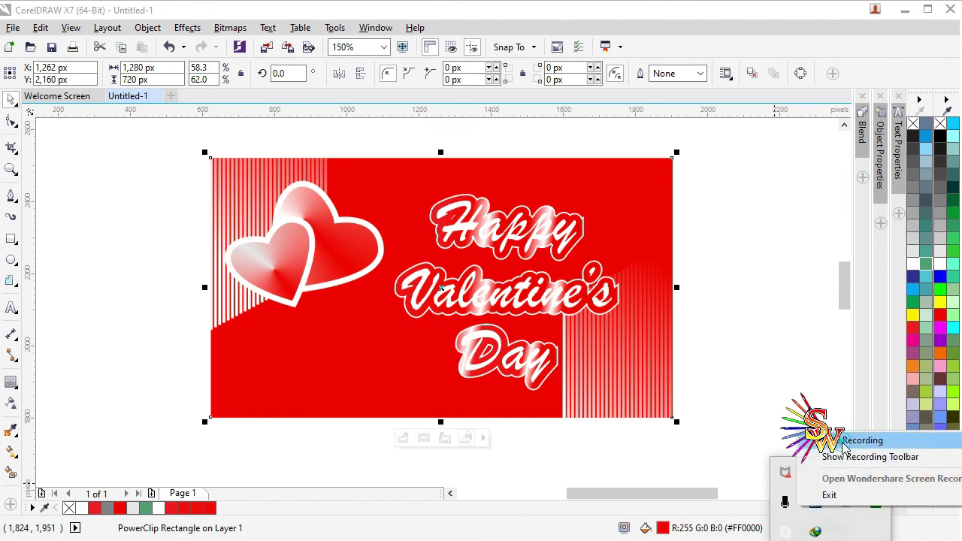